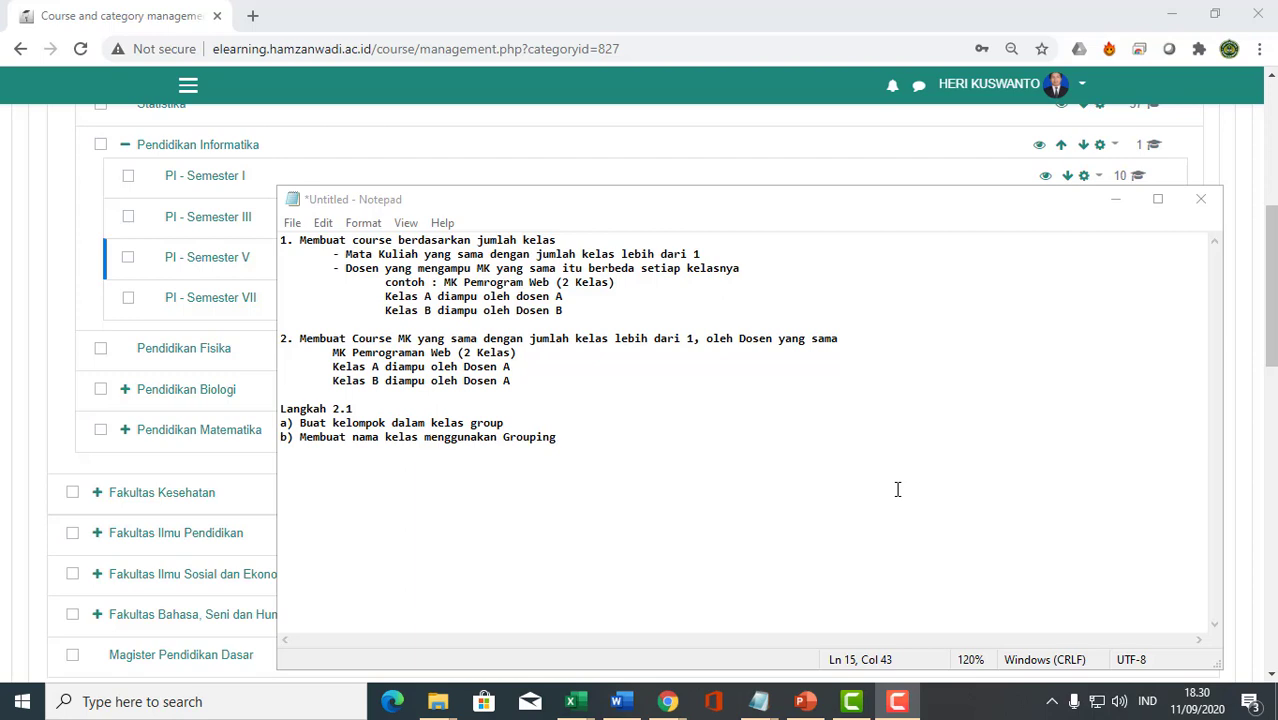
Switch to the e-learning site in Chrome and expand its side navigation.
click(40, 268)
scroll(40, 268, up, 5)
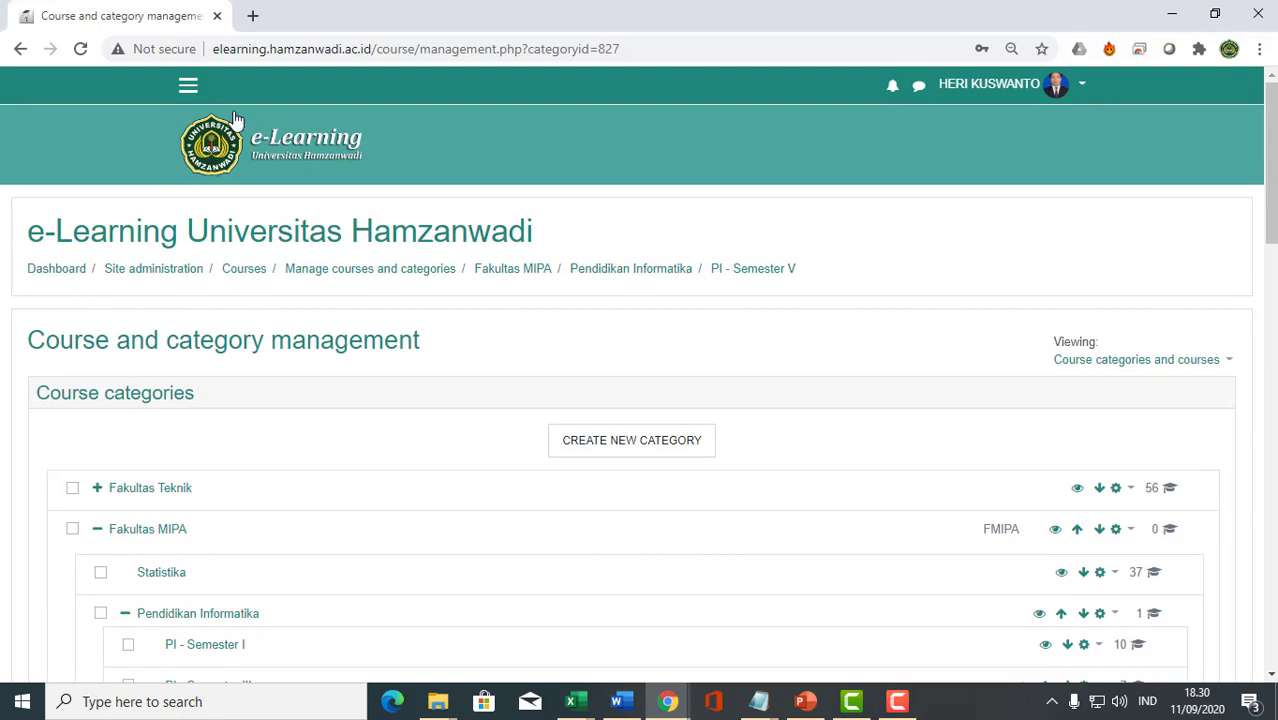
click(189, 90)
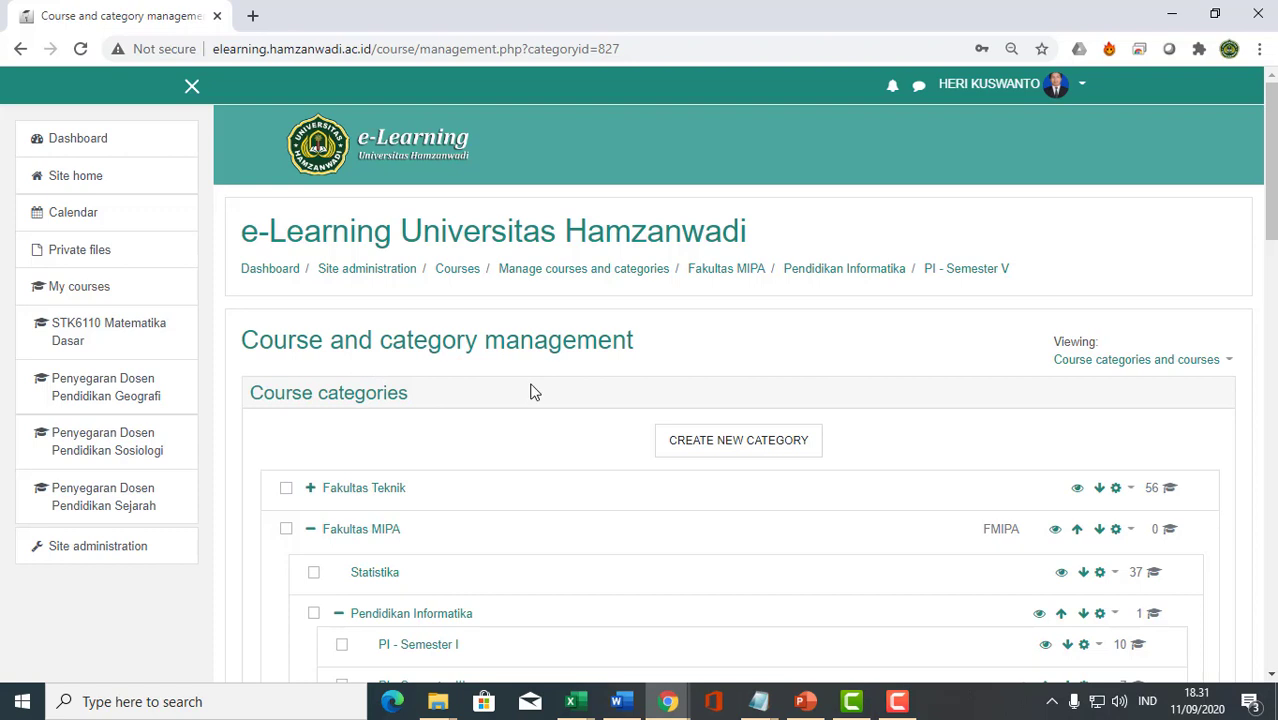
Switch to the Notepad notes on course setup and highlight the Kelas A and Kelas B lecturer assignments in the first example.
click(759, 701)
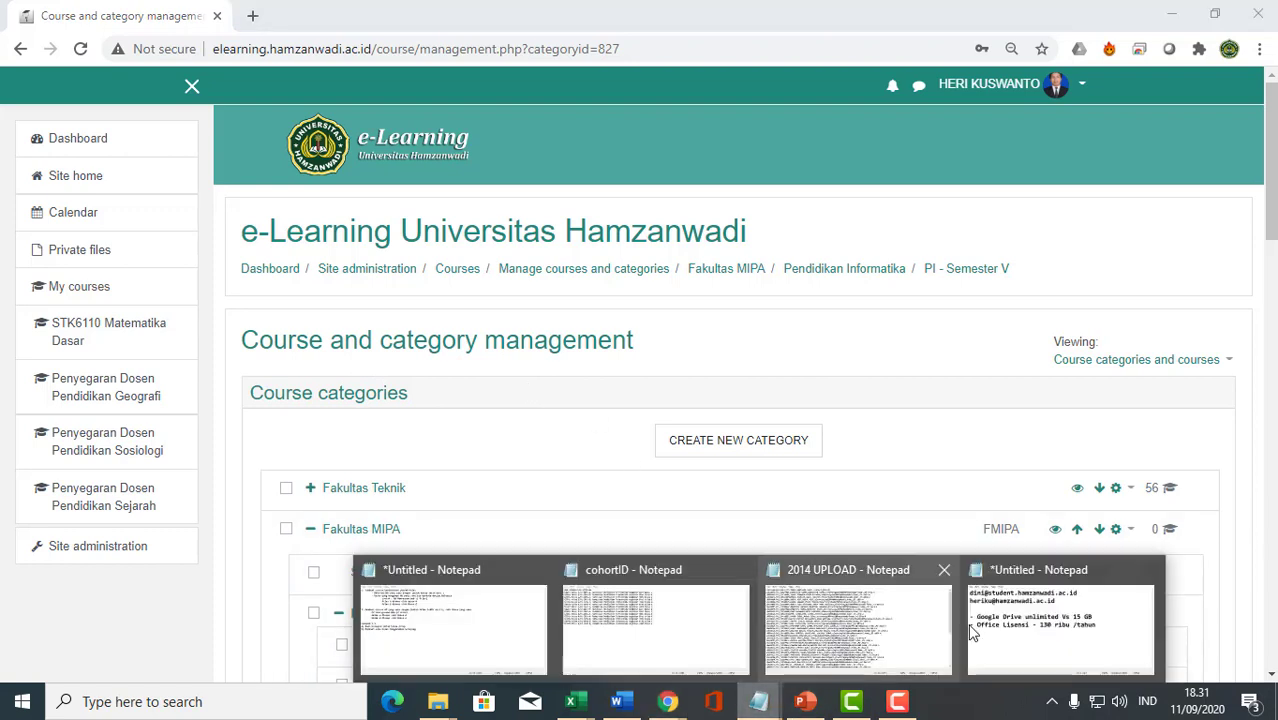
click(488, 636)
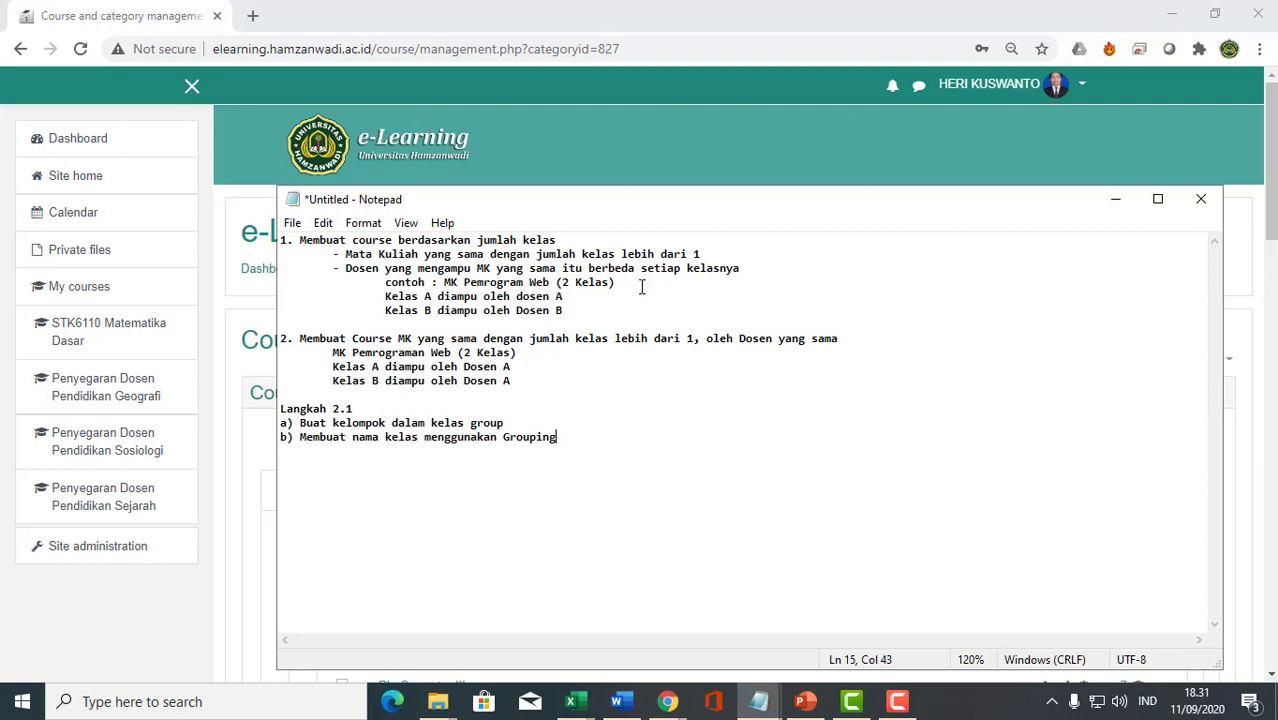
drag(642, 287, 426, 297)
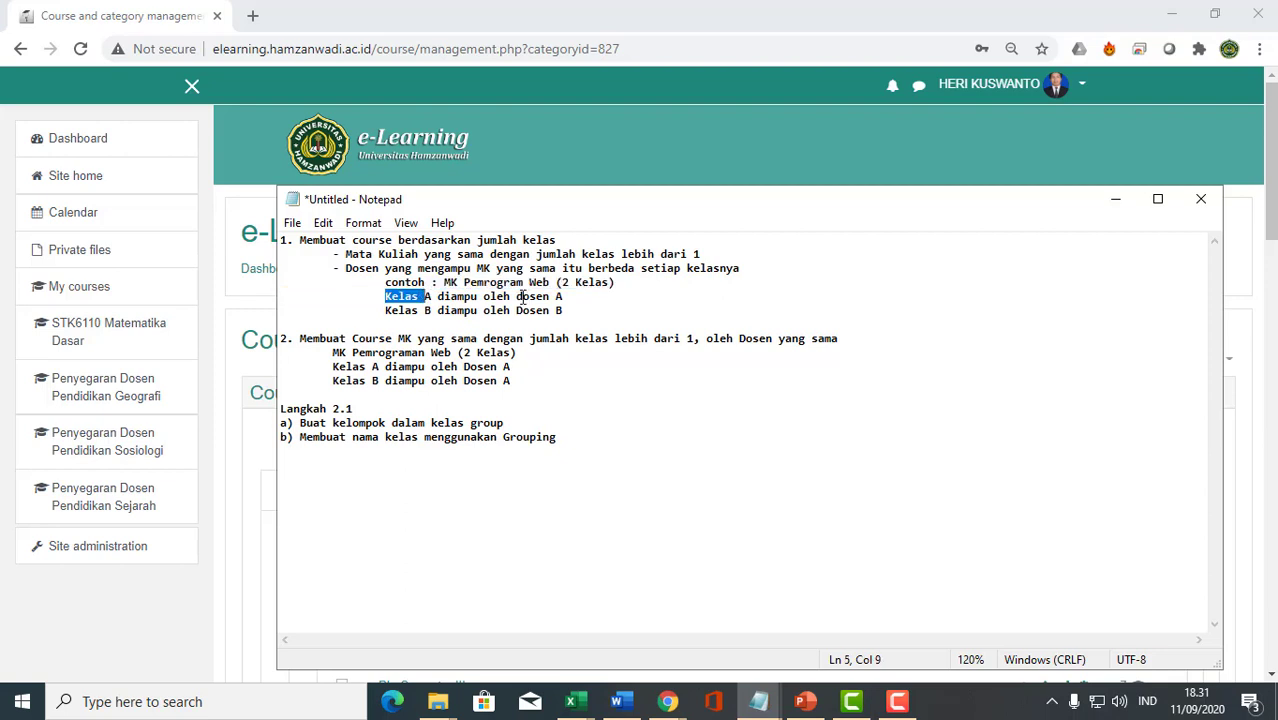
drag(528, 297, 577, 296)
drag(385, 311, 432, 311)
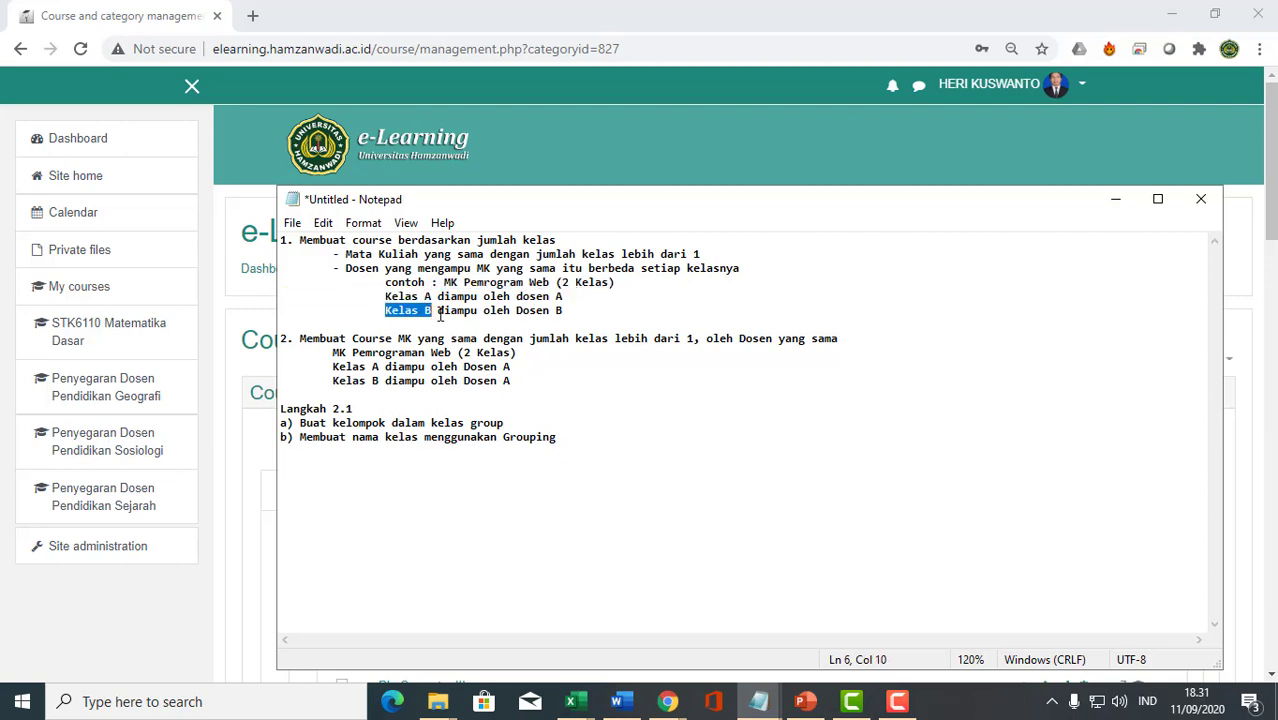
drag(516, 311, 608, 300)
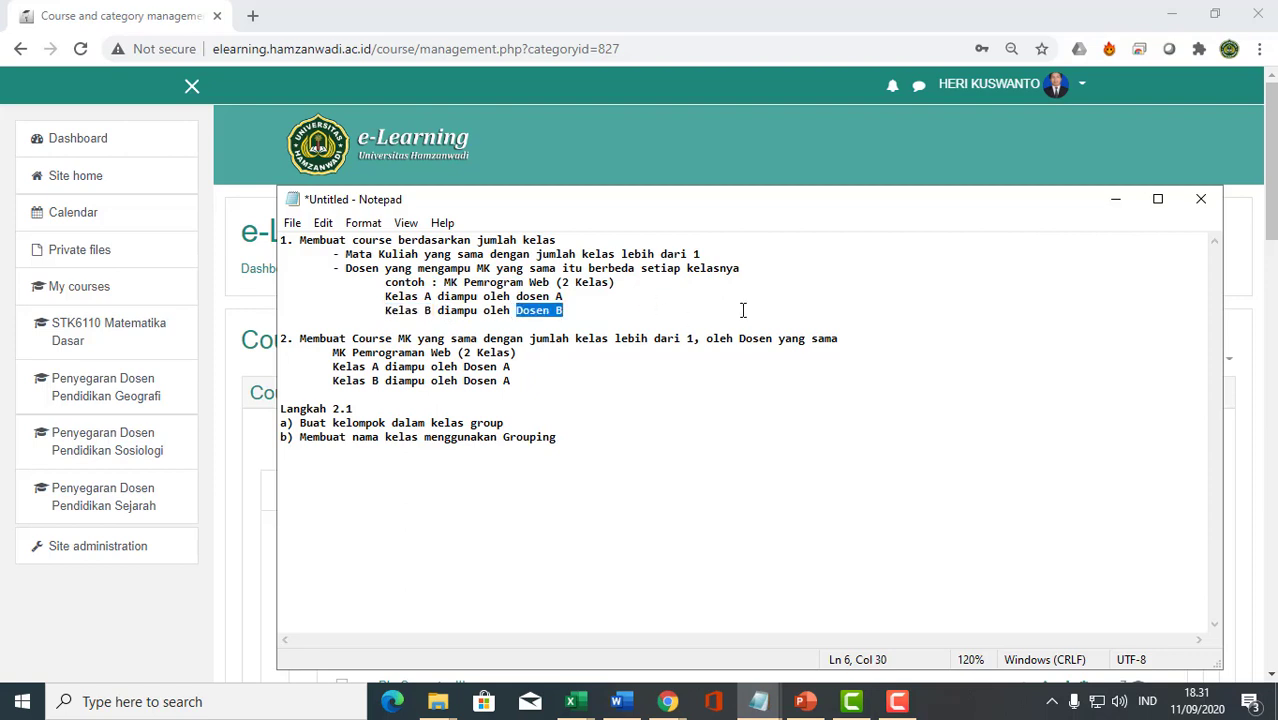
Return to the e-learning site and look over the dashboard's recently accessed courses and course categories.
click(199, 628)
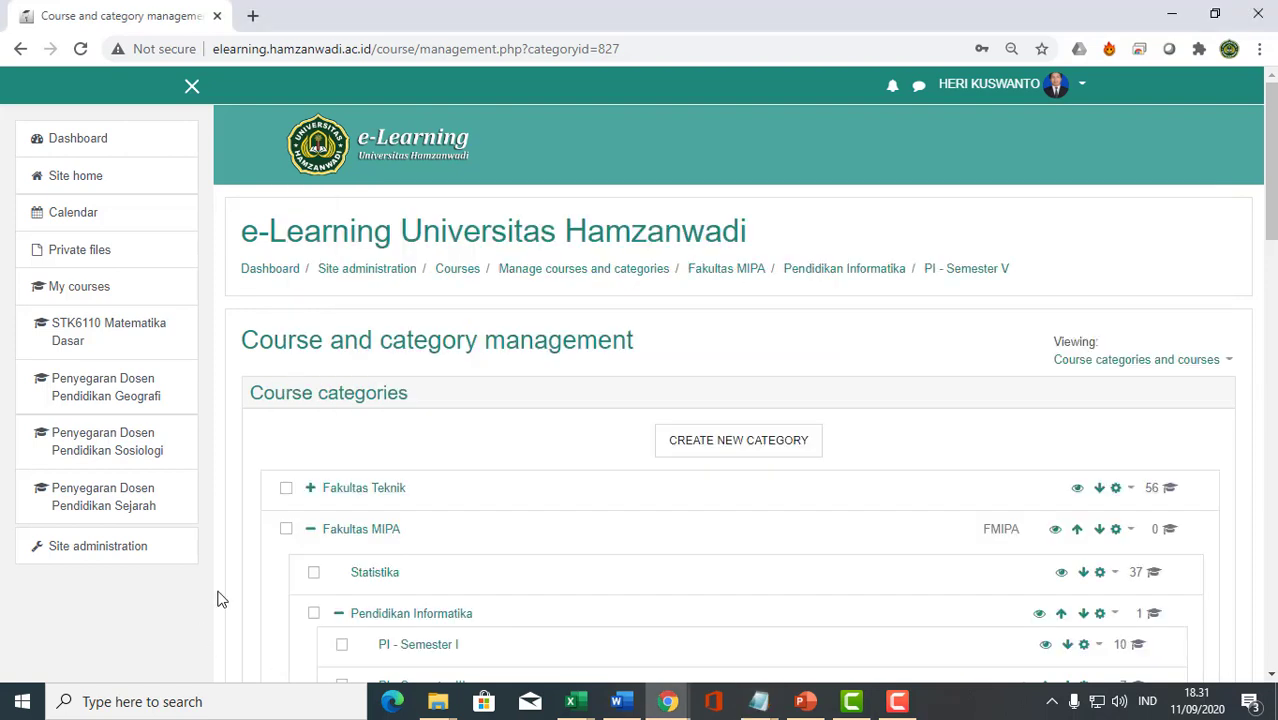
click(97, 145)
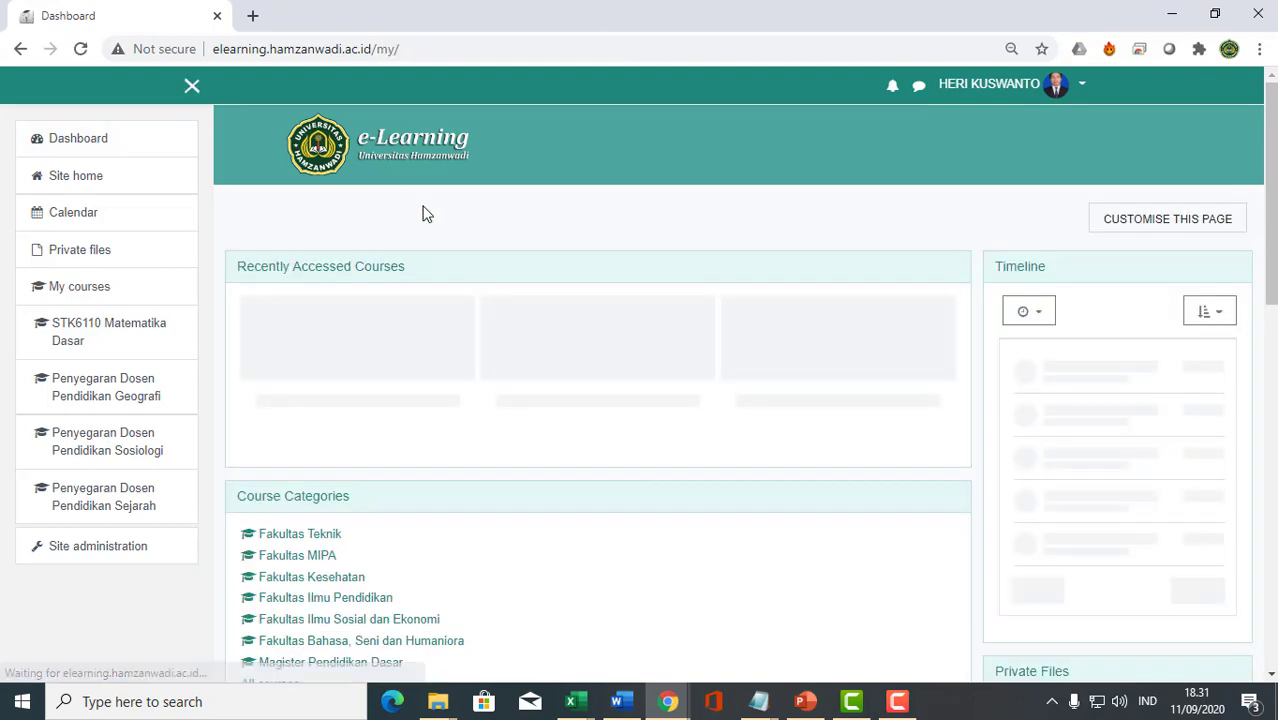
scroll(422, 211, down, 2)
scroll(570, 245, up, 2)
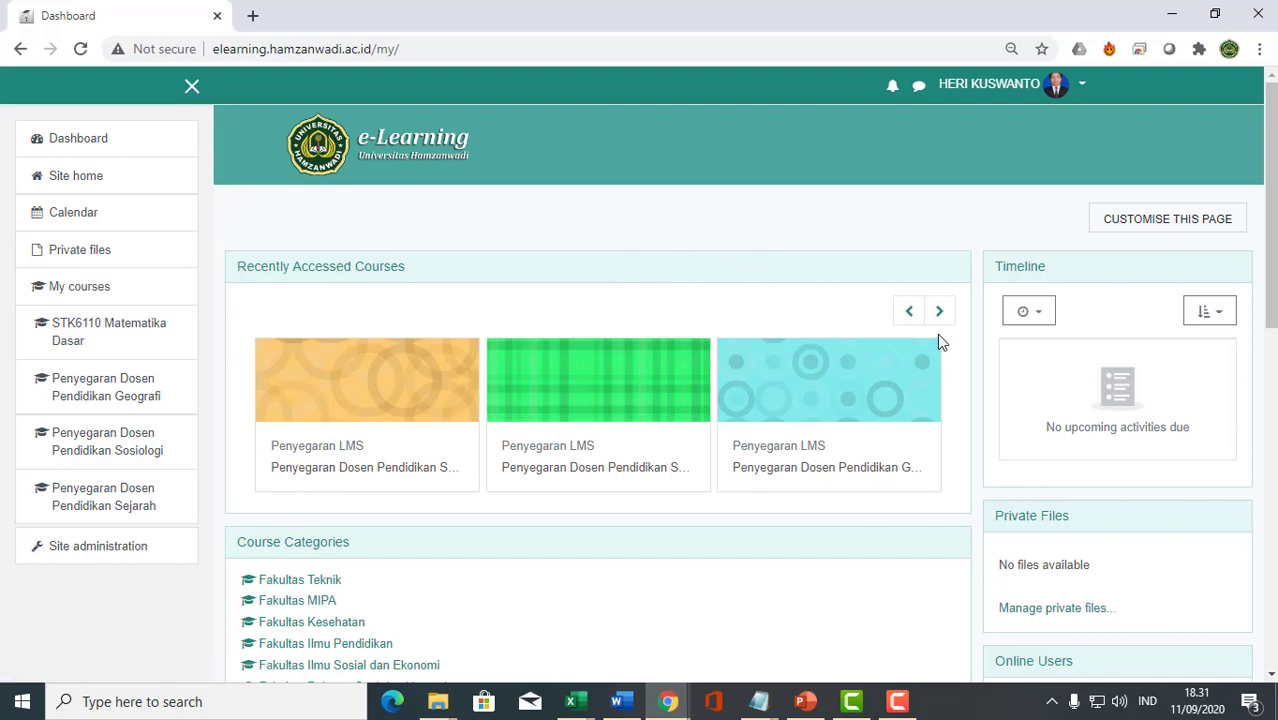
Open the Manage courses and categories page from the site administration's course settings.
click(104, 558)
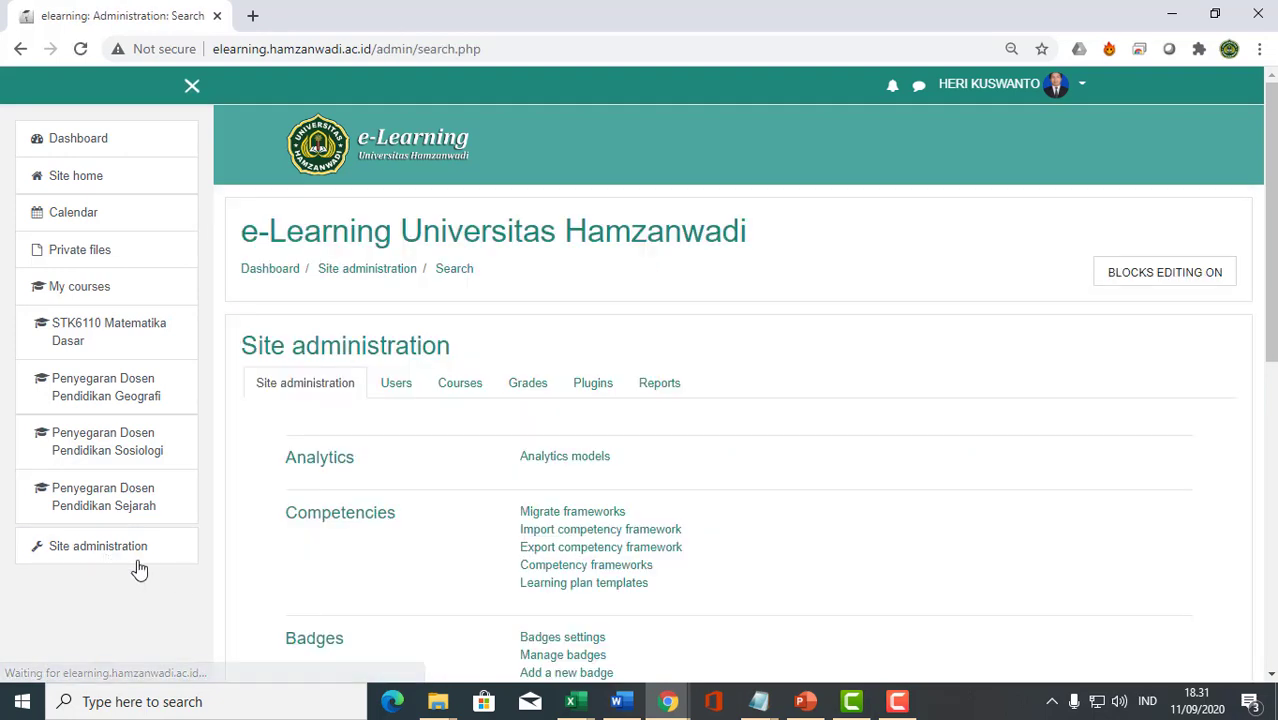
click(458, 389)
click(628, 421)
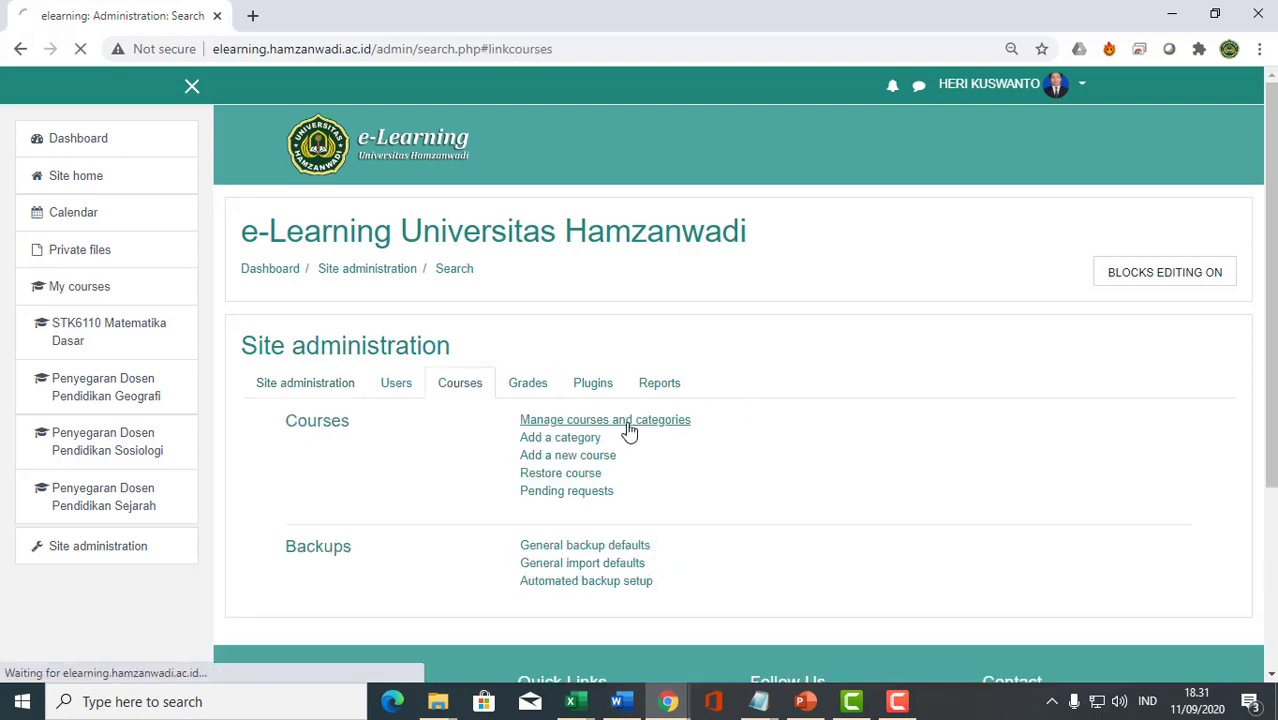
Expand Fakultas MIPA and its Pendidikan Informatika subcategory in the course category tree.
scroll(728, 340, down, 5)
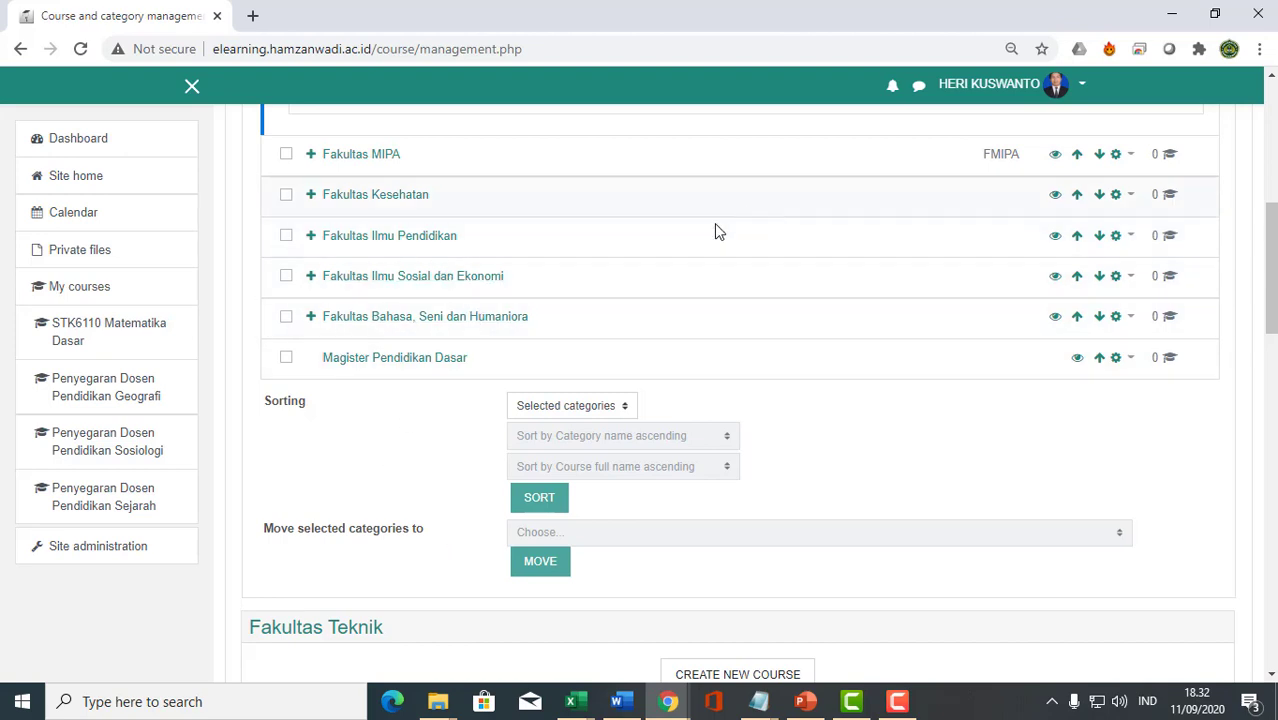
click(313, 160)
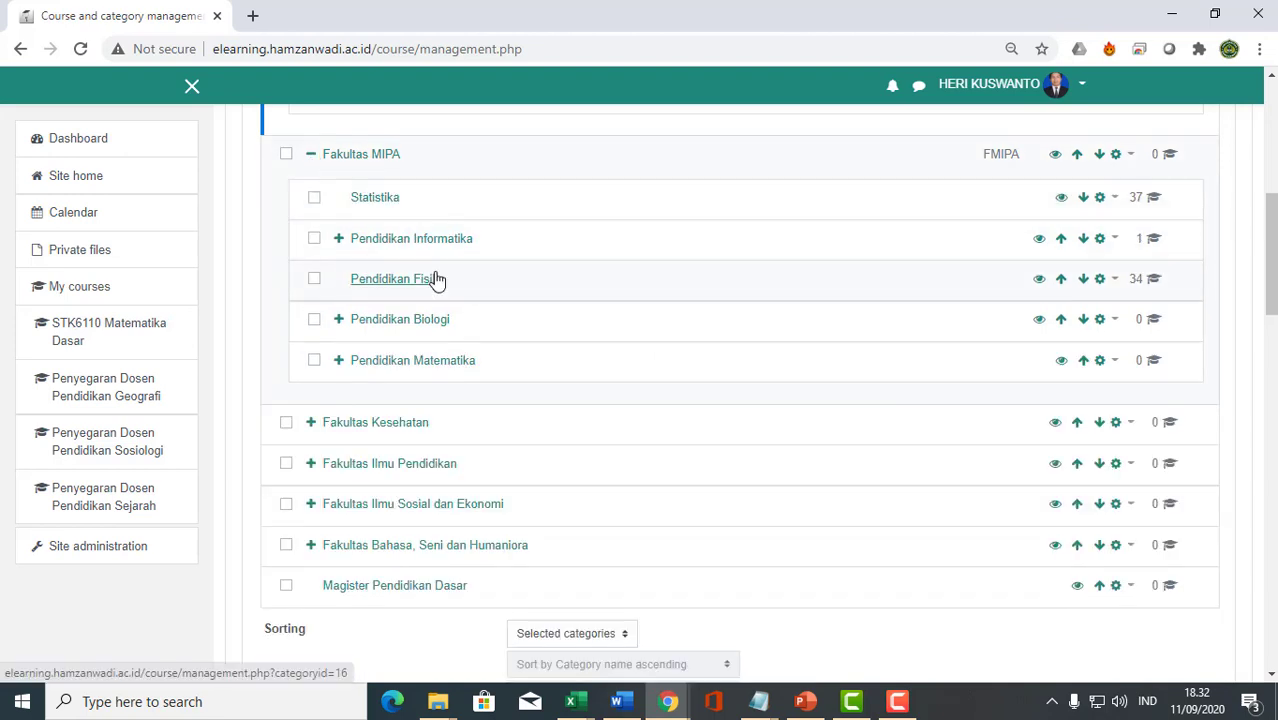
click(339, 240)
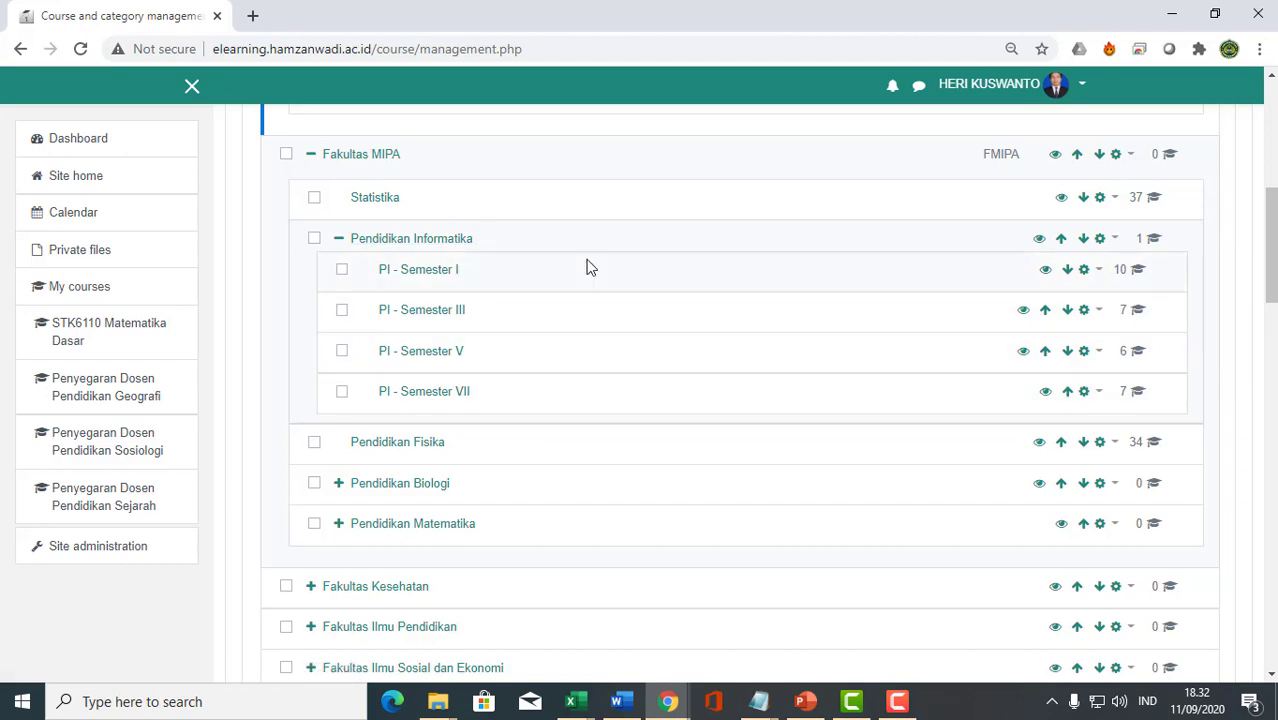
Start a new course category and set its parent category to Fakultas MIPA / Pendidikan Informatika.
scroll(586, 265, up, 2)
scroll(760, 295, up, 2)
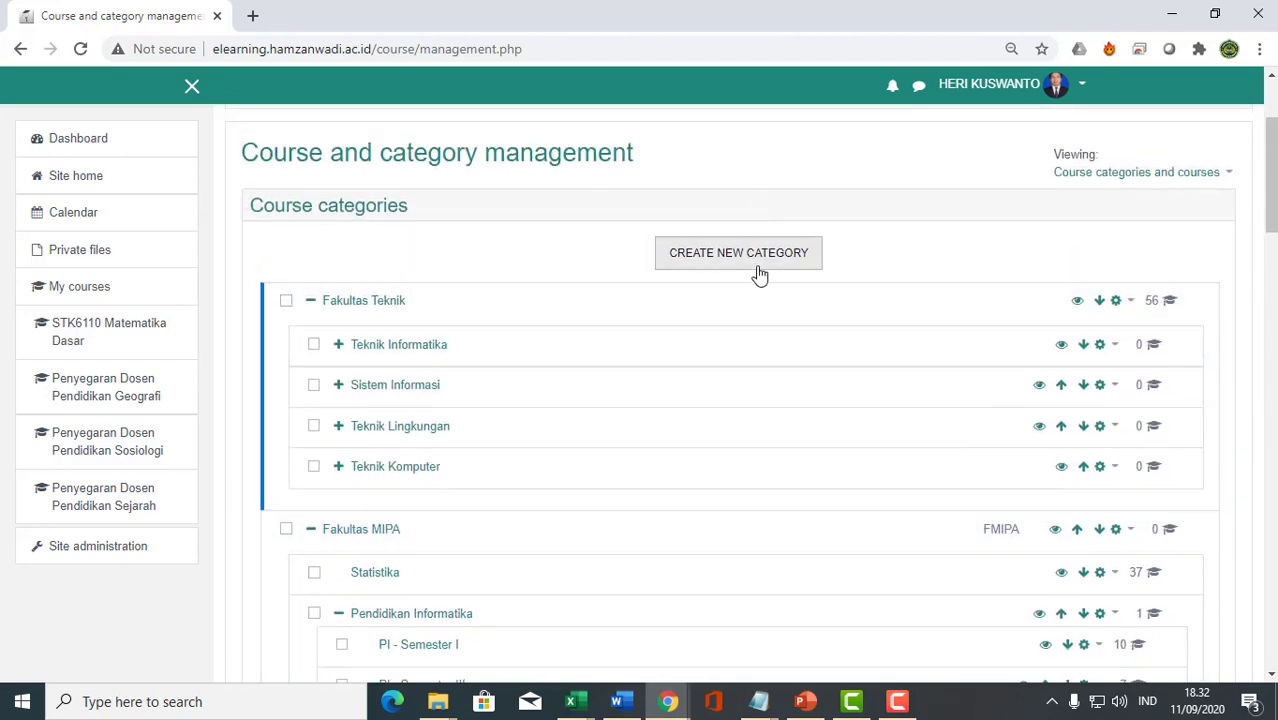
click(760, 263)
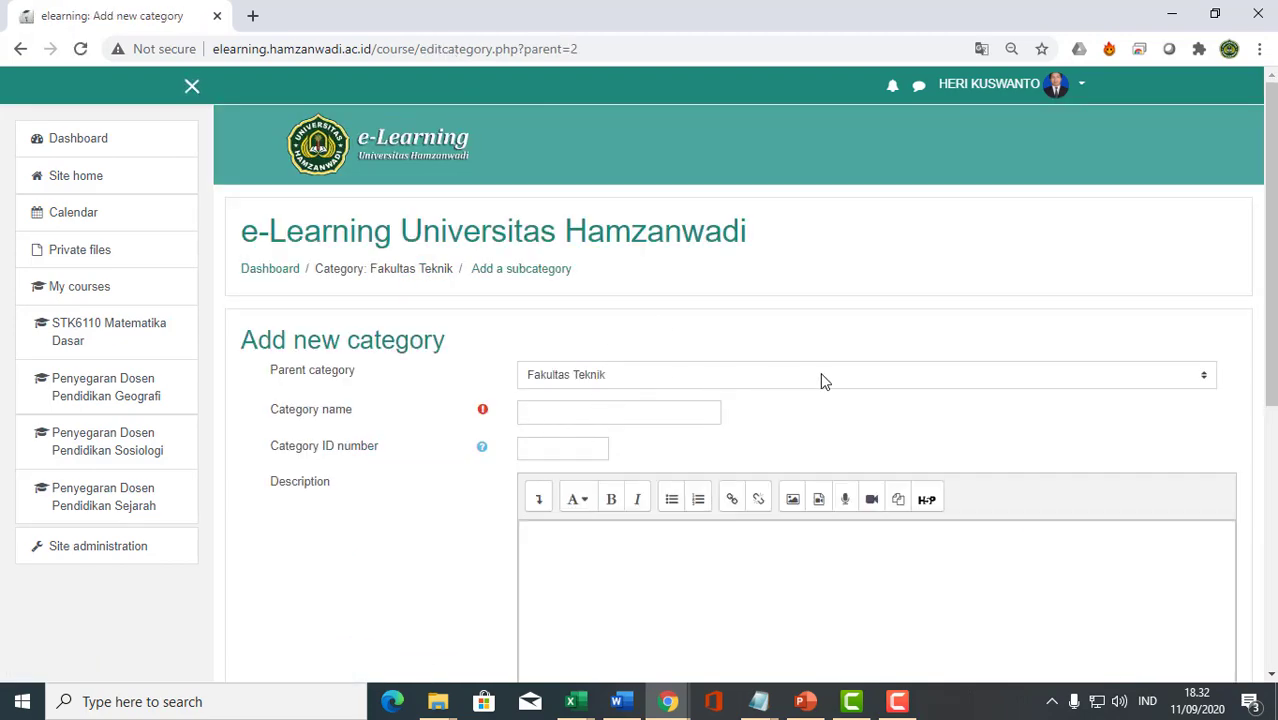
click(821, 376)
scroll(793, 434, down, 8)
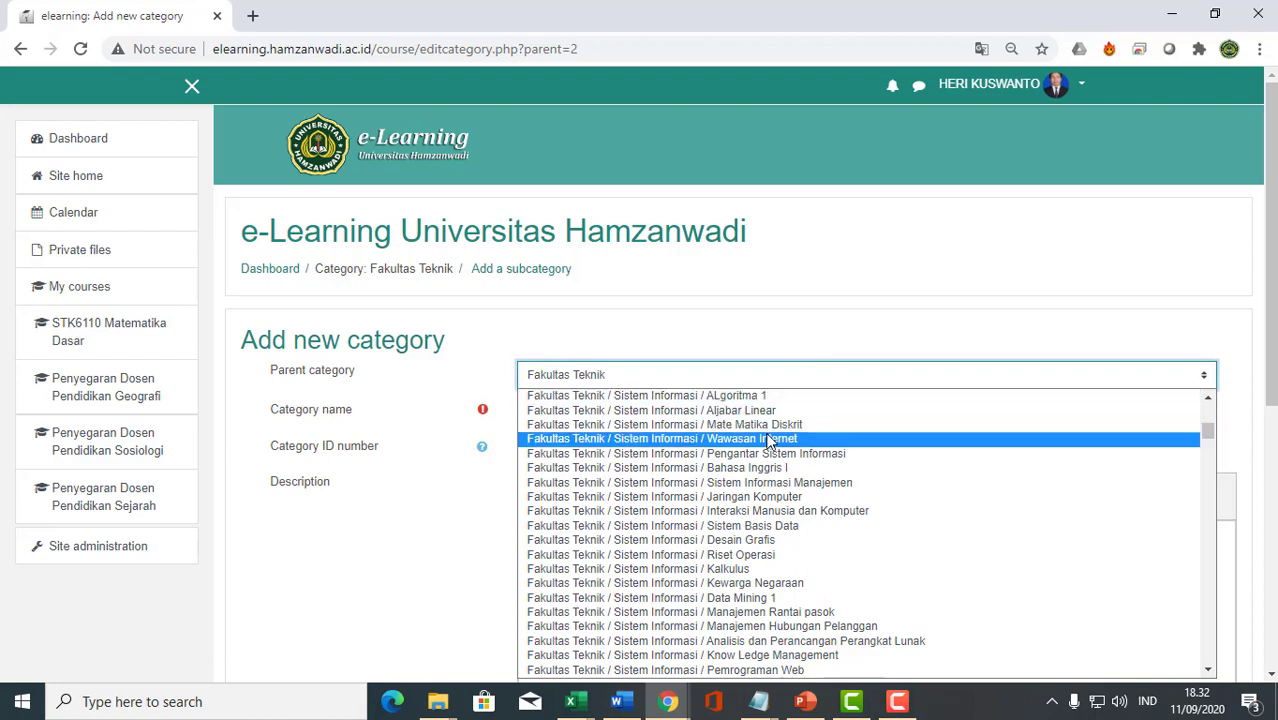
scroll(770, 440, down, 2)
scroll(770, 437, down, 5)
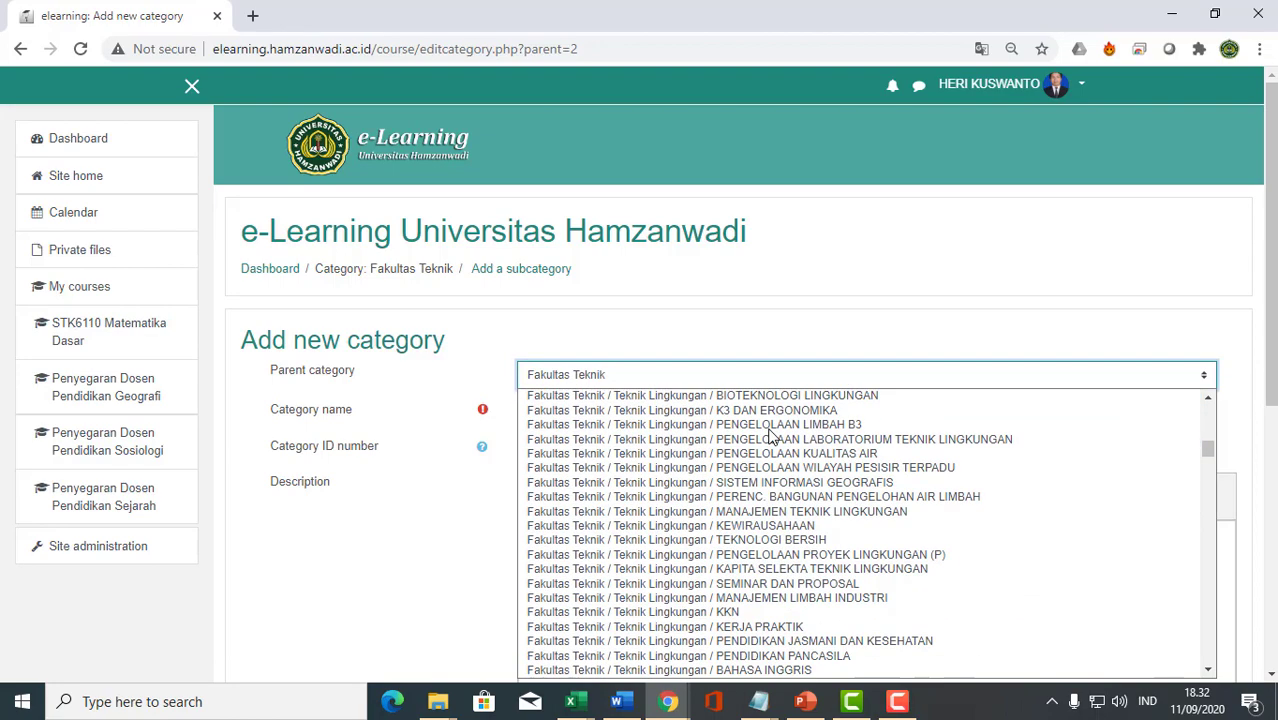
scroll(770, 437, down, 10)
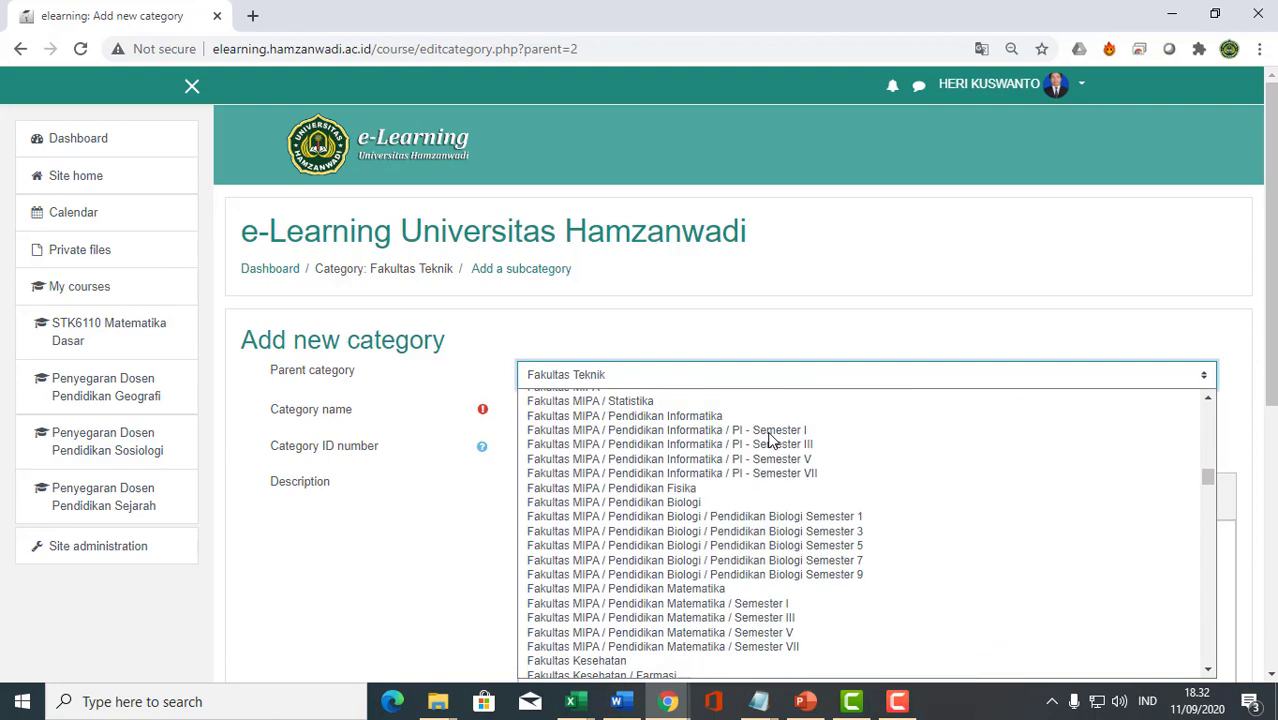
scroll(770, 440, down, 1)
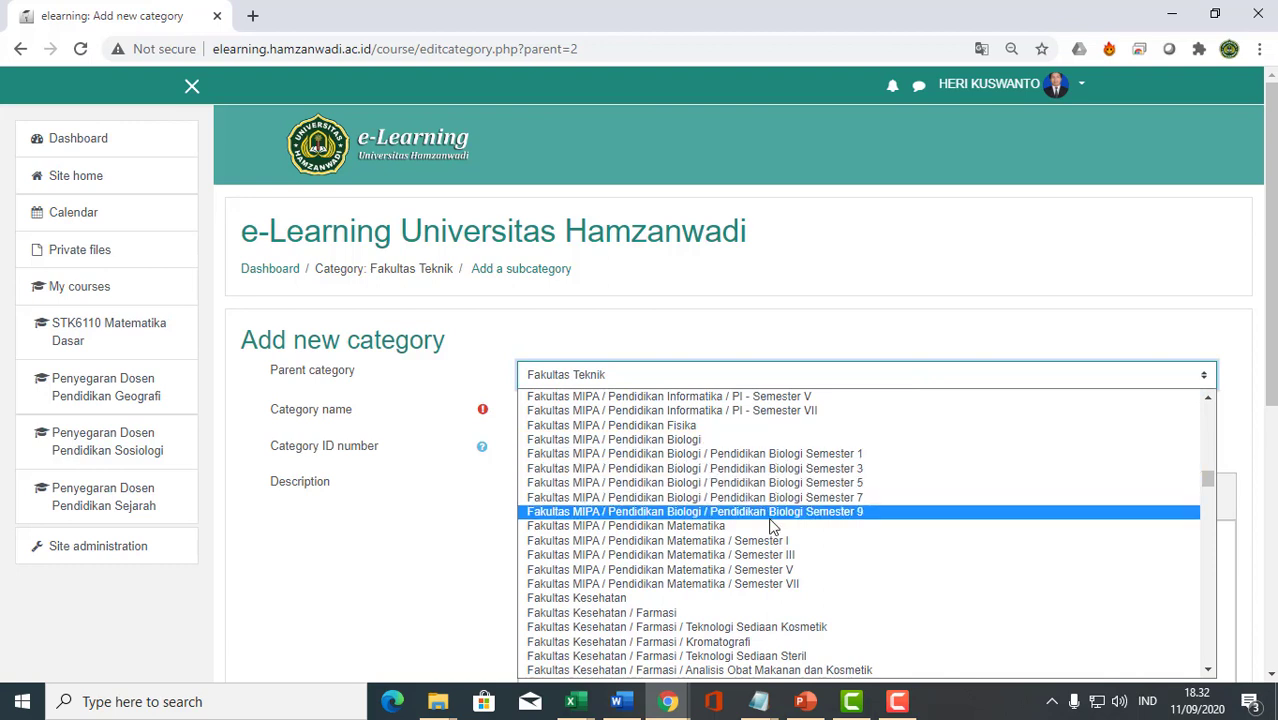
scroll(770, 520, up, 3)
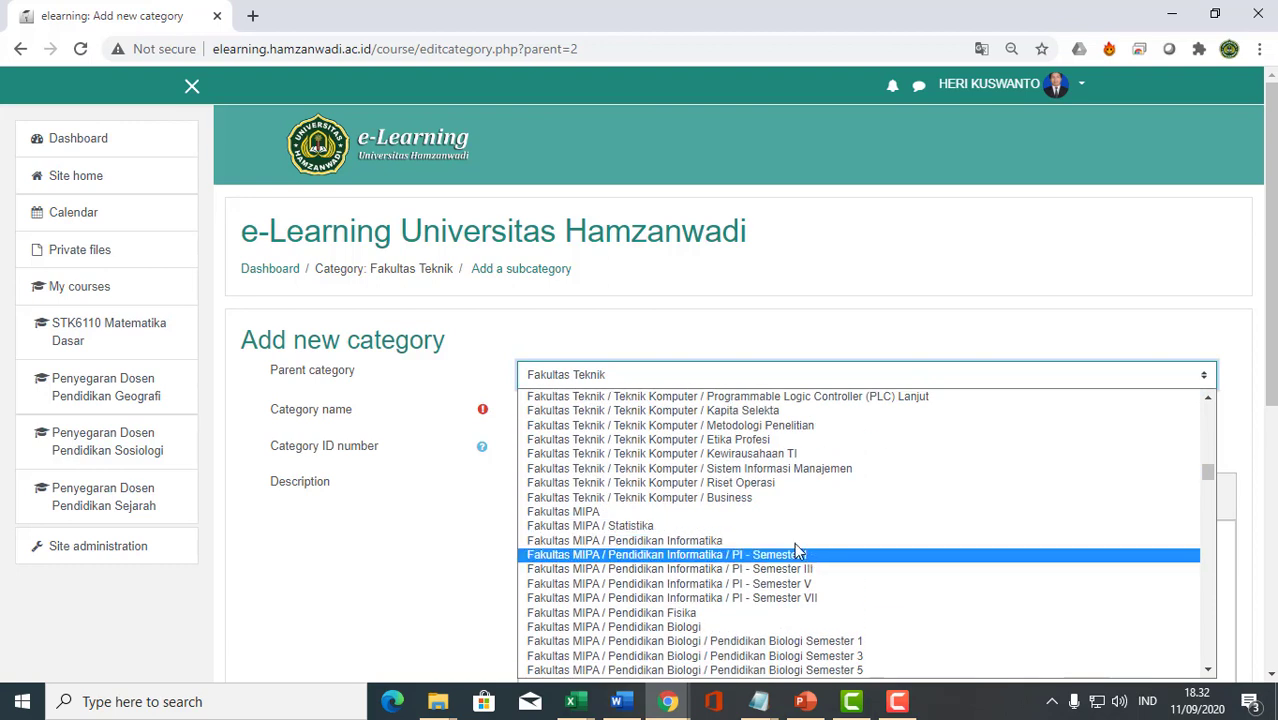
click(787, 540)
Name the new category Pemrograman Web and create it.
click(565, 410)
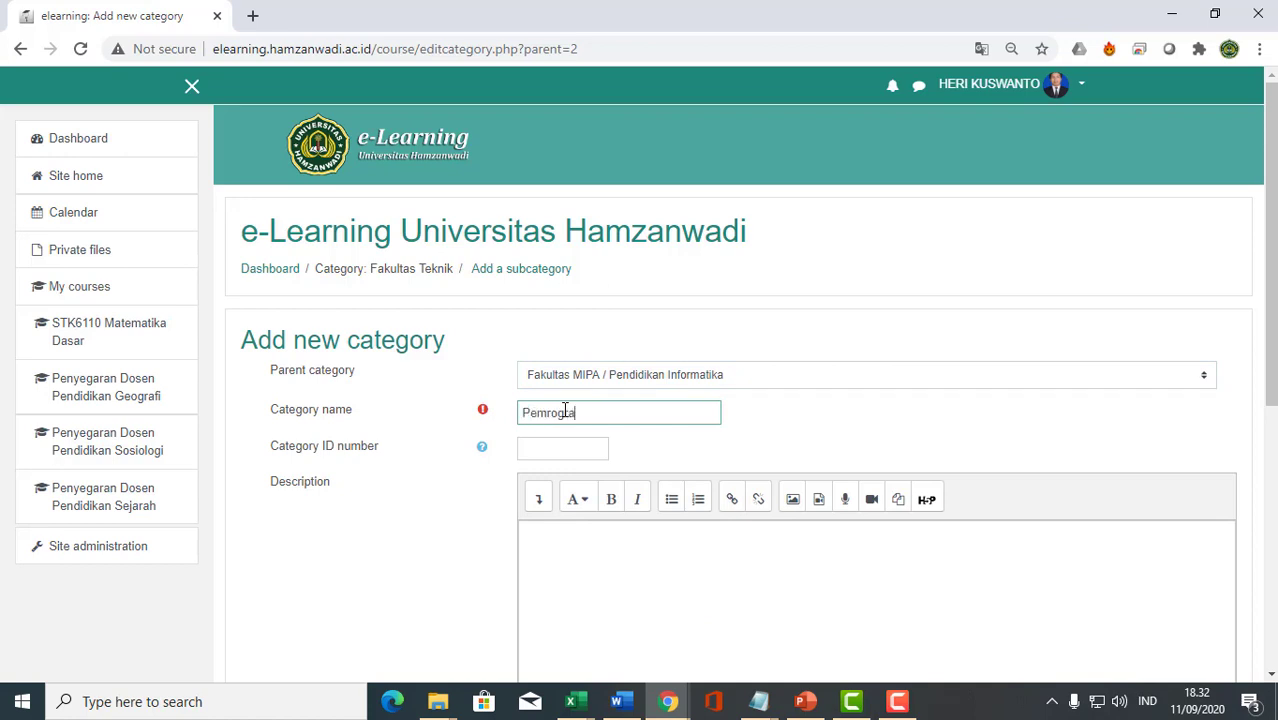
text(Pemrograman Web)
scroll(858, 422, down, 2)
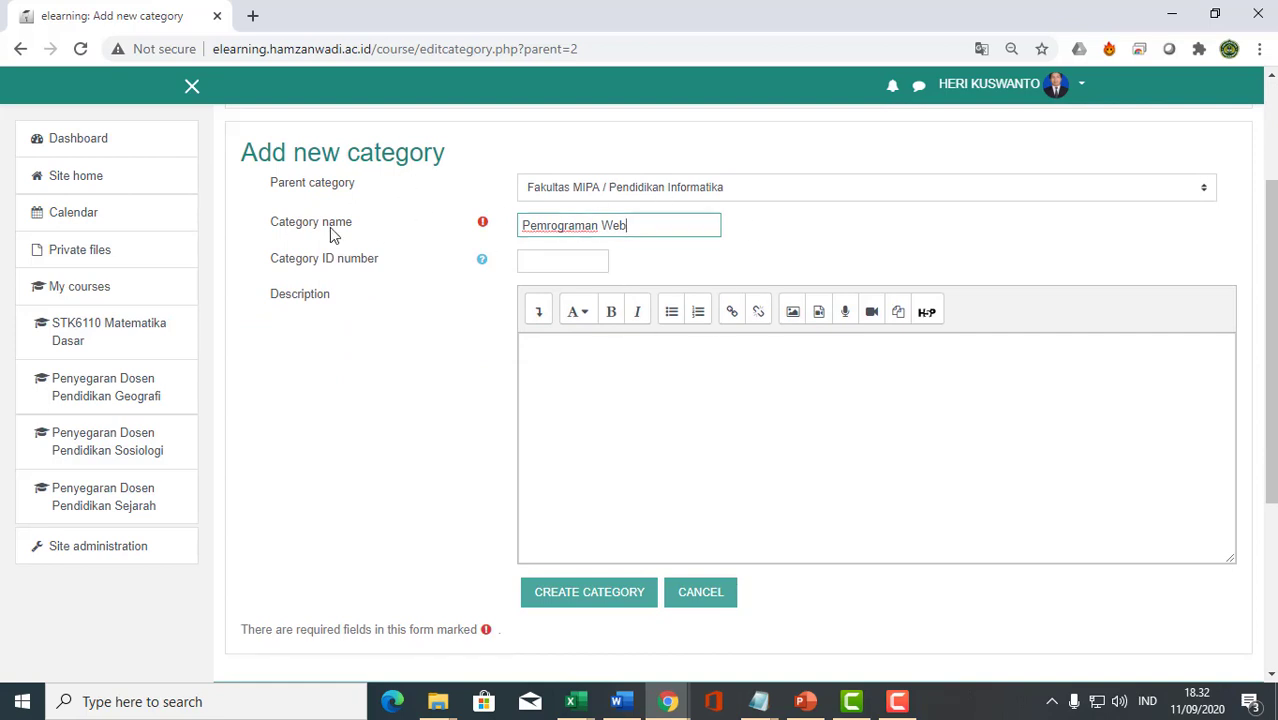
click(568, 604)
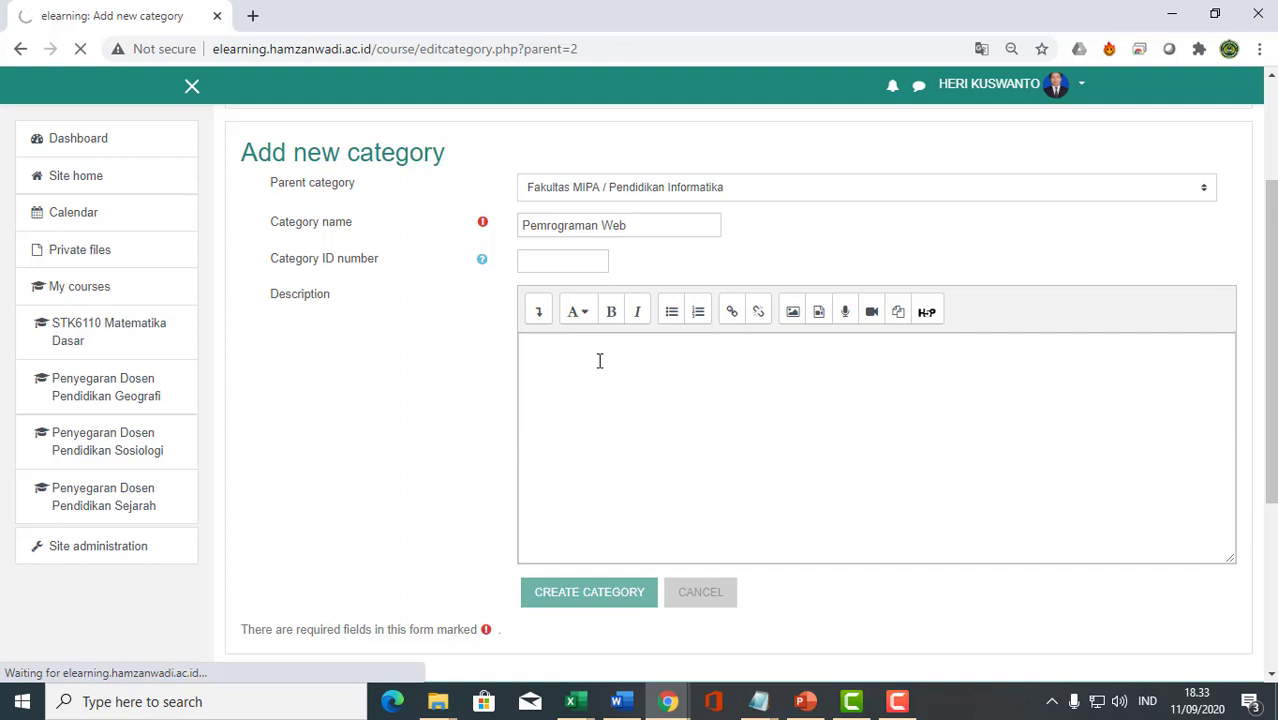
Open Site administration in a new browser tab.
right_click(116, 551)
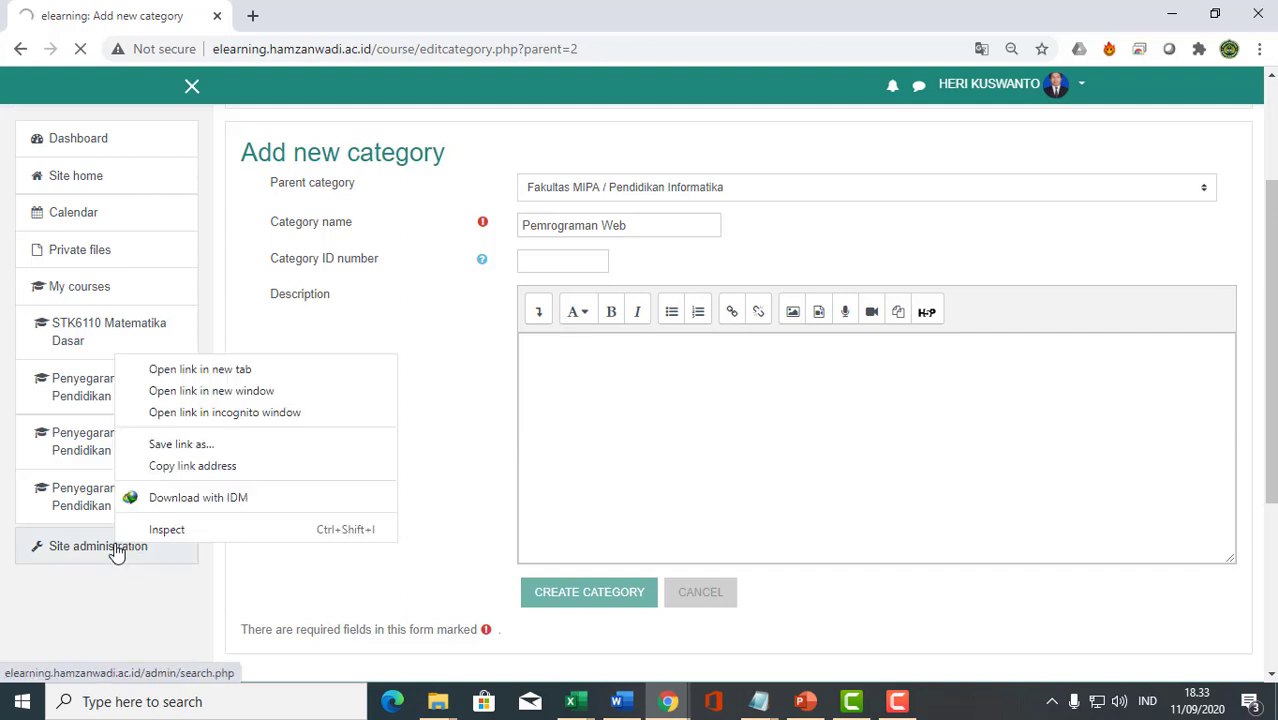
click(201, 369)
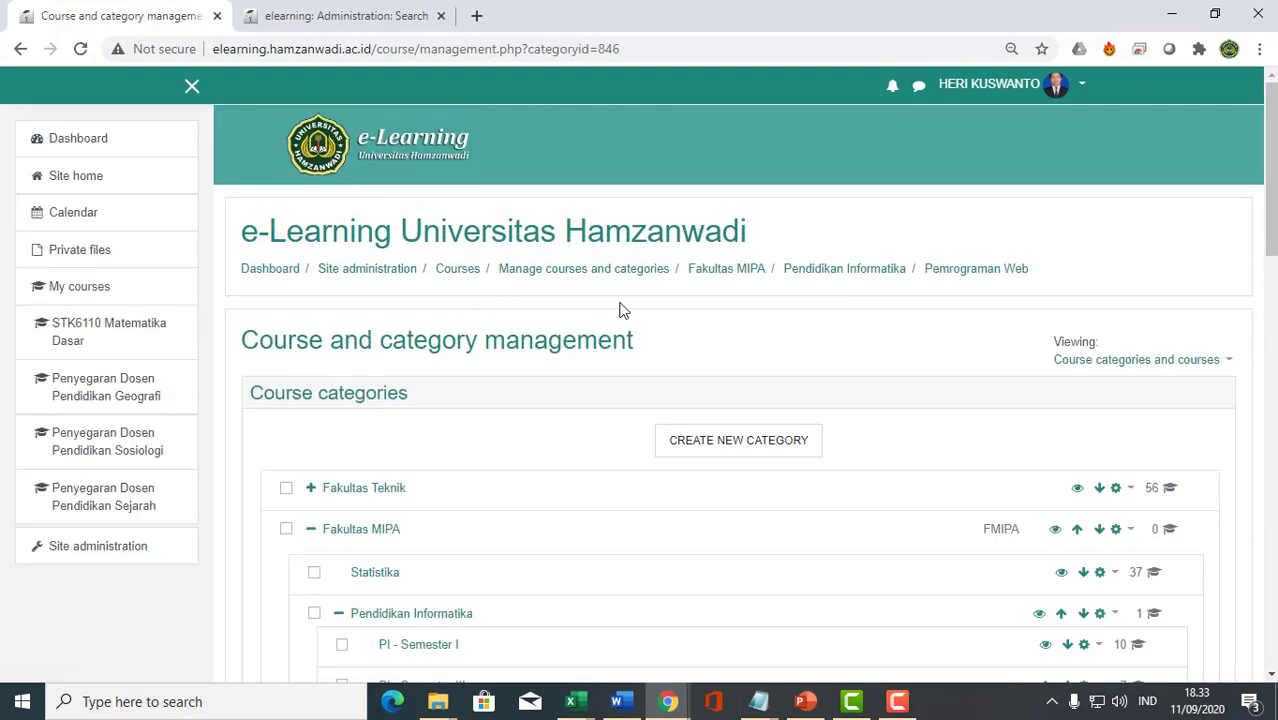
Select the Pemrograman Web category under Pendidikan Informatika and start creating a new course in it.
scroll(519, 316, down, 3)
scroll(519, 313, down, 5)
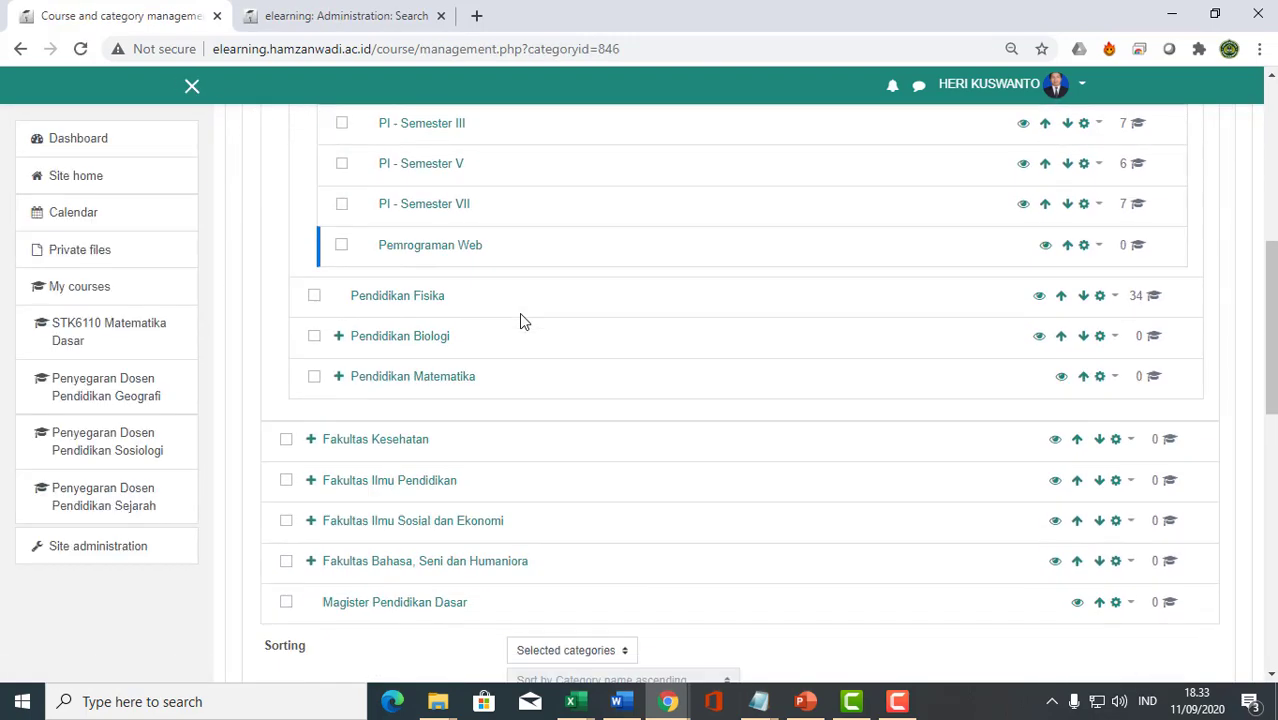
scroll(476, 354, down, 3)
scroll(474, 359, up, 7)
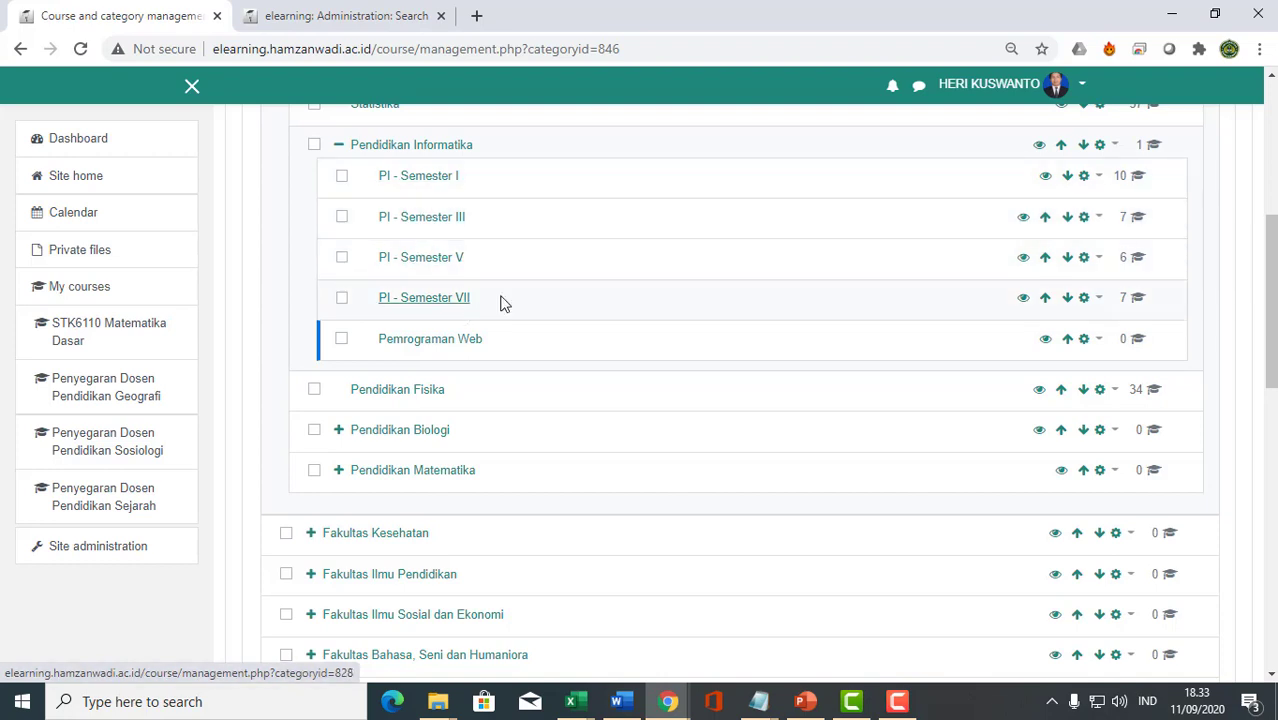
click(433, 340)
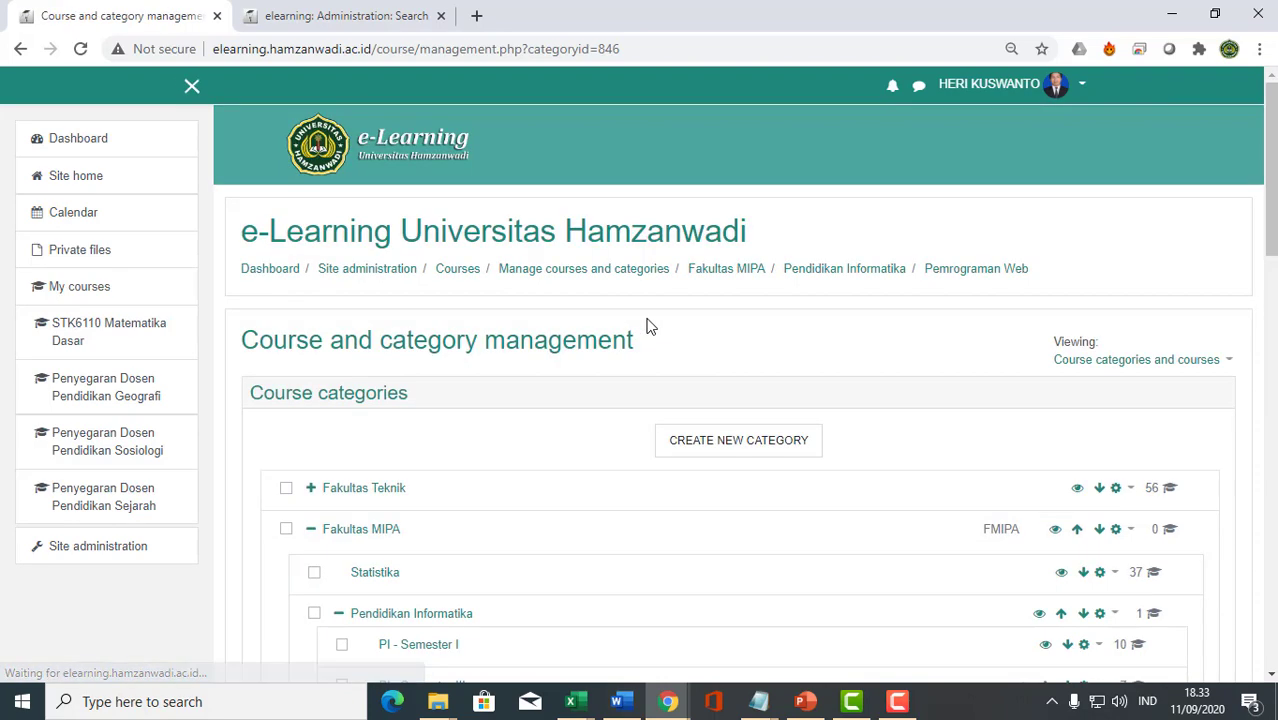
scroll(650, 320, down, 6)
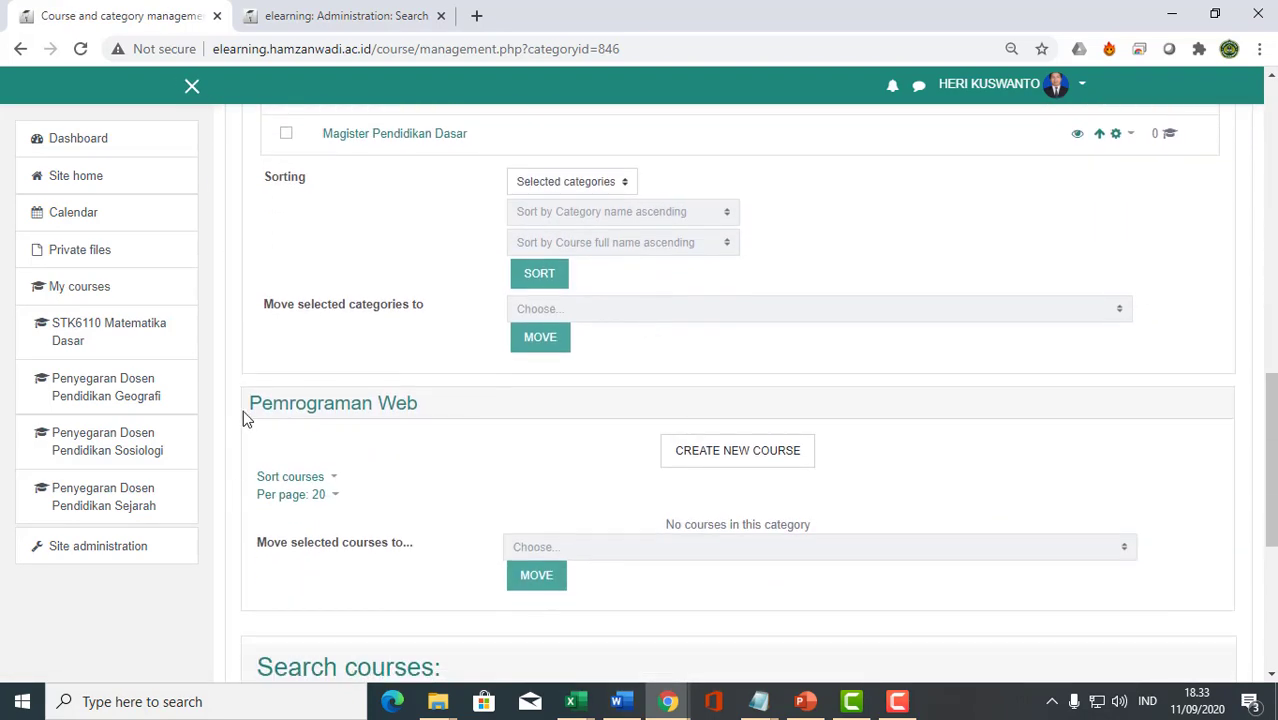
click(737, 453)
Enter Pemrograman Web Kelas A as the course full name.
scroll(576, 414, down, 4)
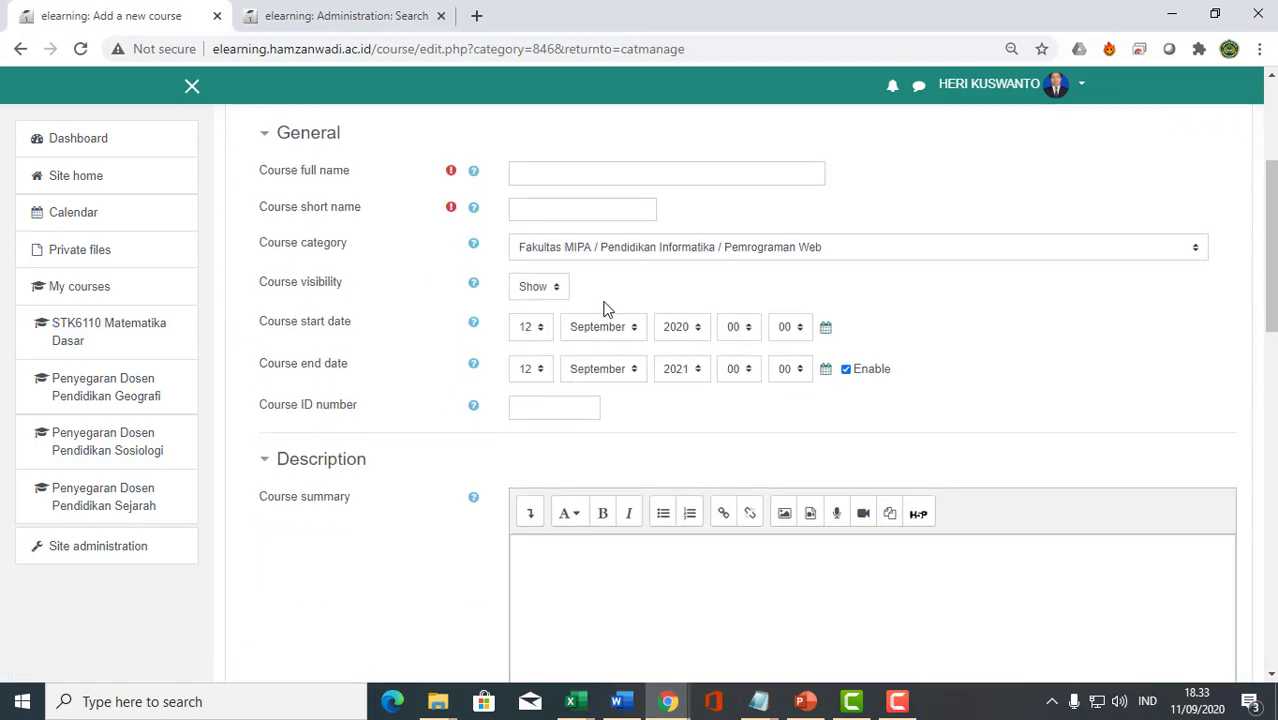
click(606, 178)
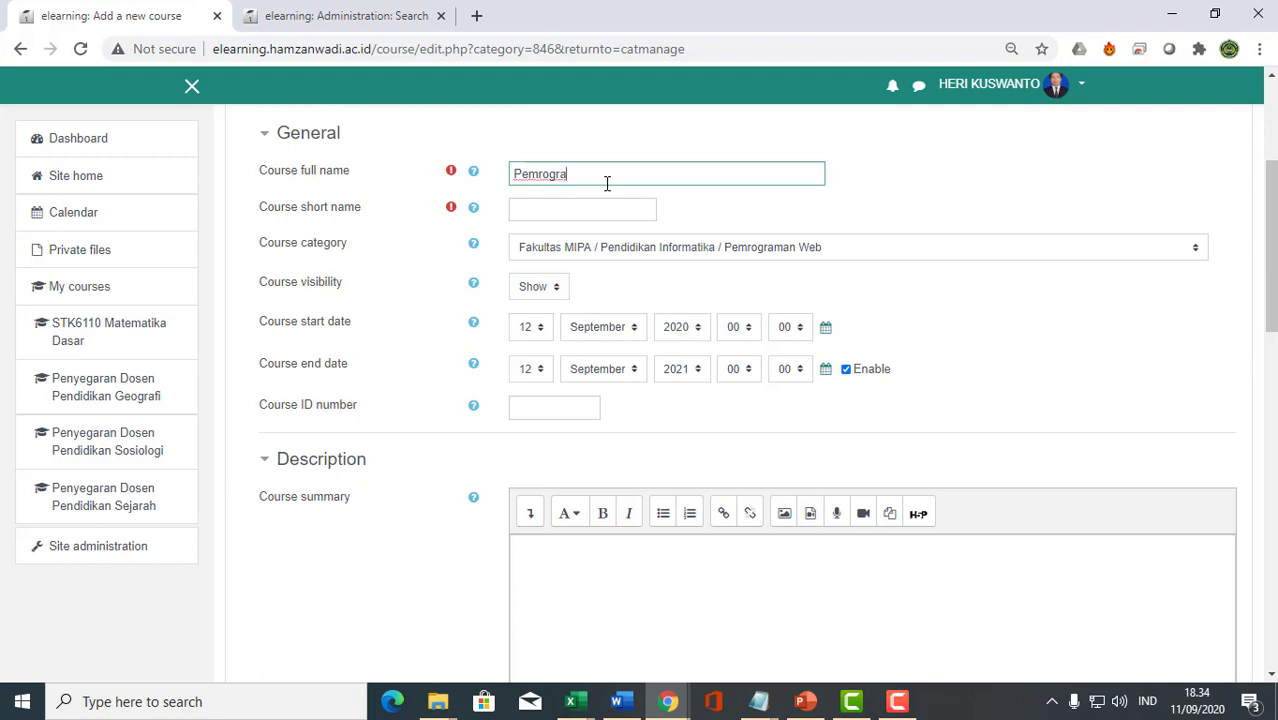
text(man Web Kelas A)
Copy the full name Pemrograman Web Kelas A into the course short name.
drag(685, 180, 489, 190)
right_click(572, 188)
click(633, 251)
click(555, 208)
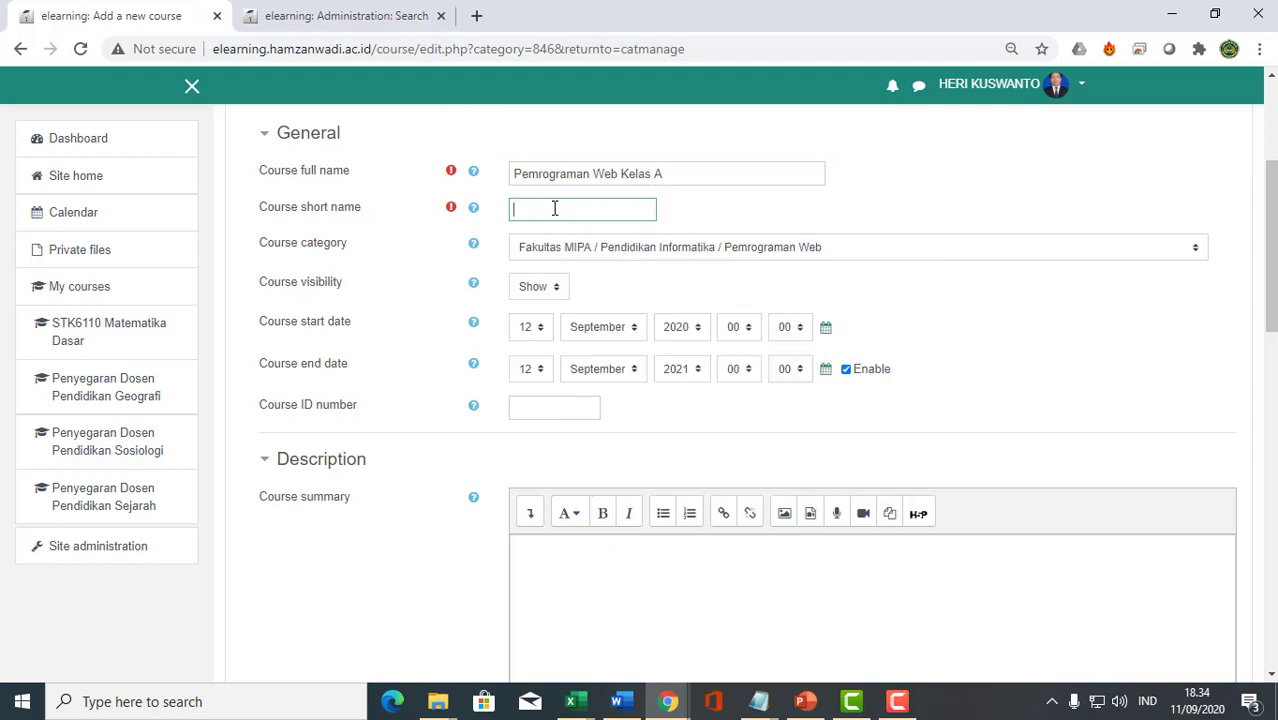
right_click(555, 208)
click(607, 351)
scroll(910, 359, down, 4)
scroll(1010, 316, up, 2)
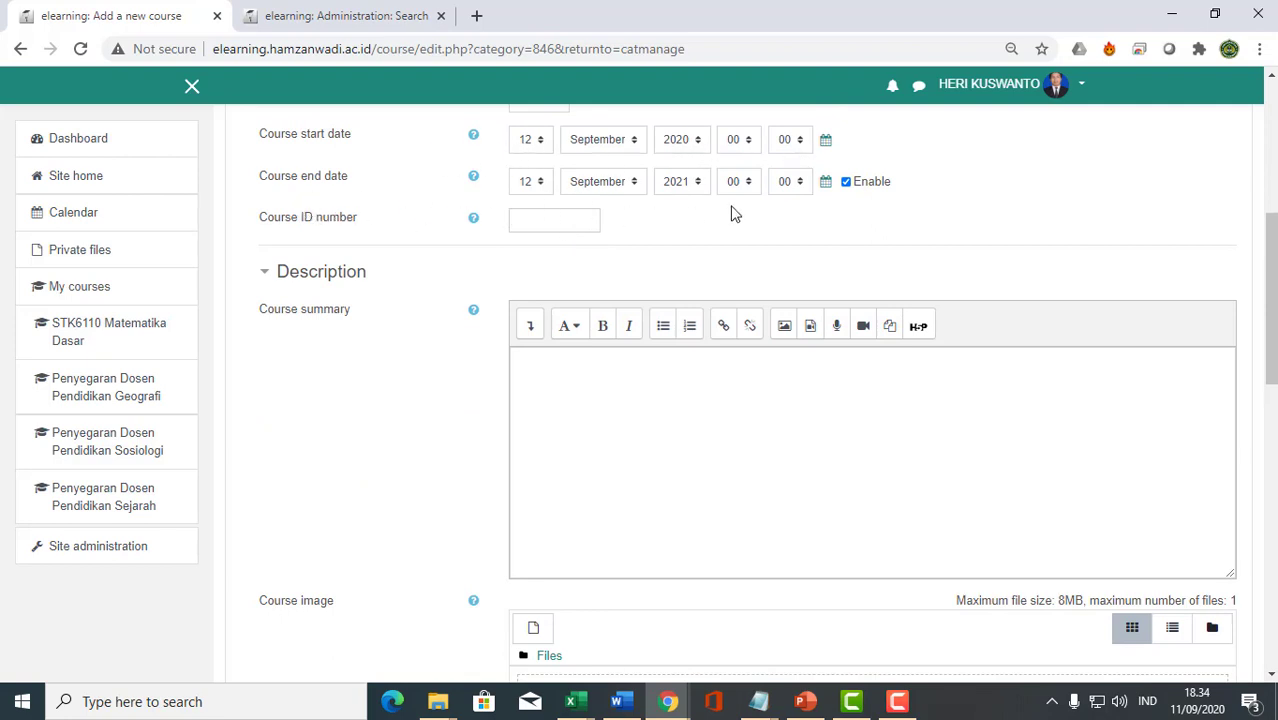
scroll(740, 207, up, 1)
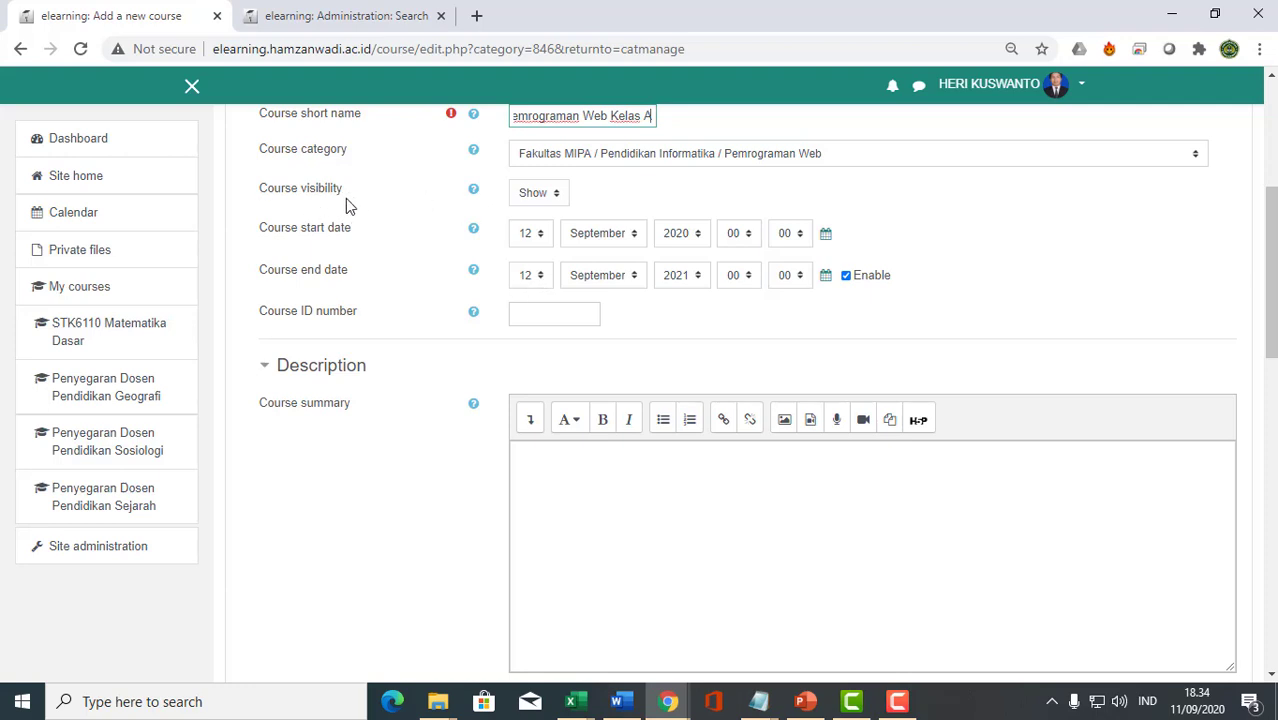
click(545, 198)
click(648, 186)
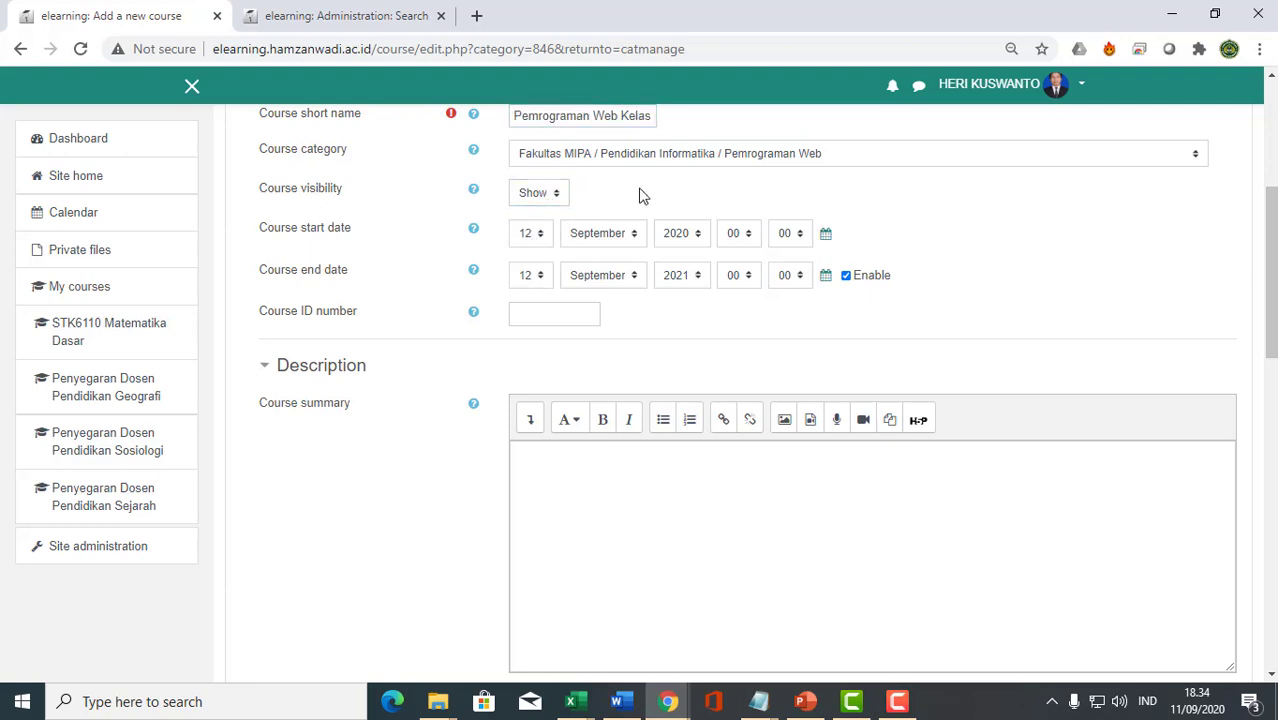
Set the Kelas A course format to Collapsed Topics with 10 sections.
scroll(408, 540, down, 6)
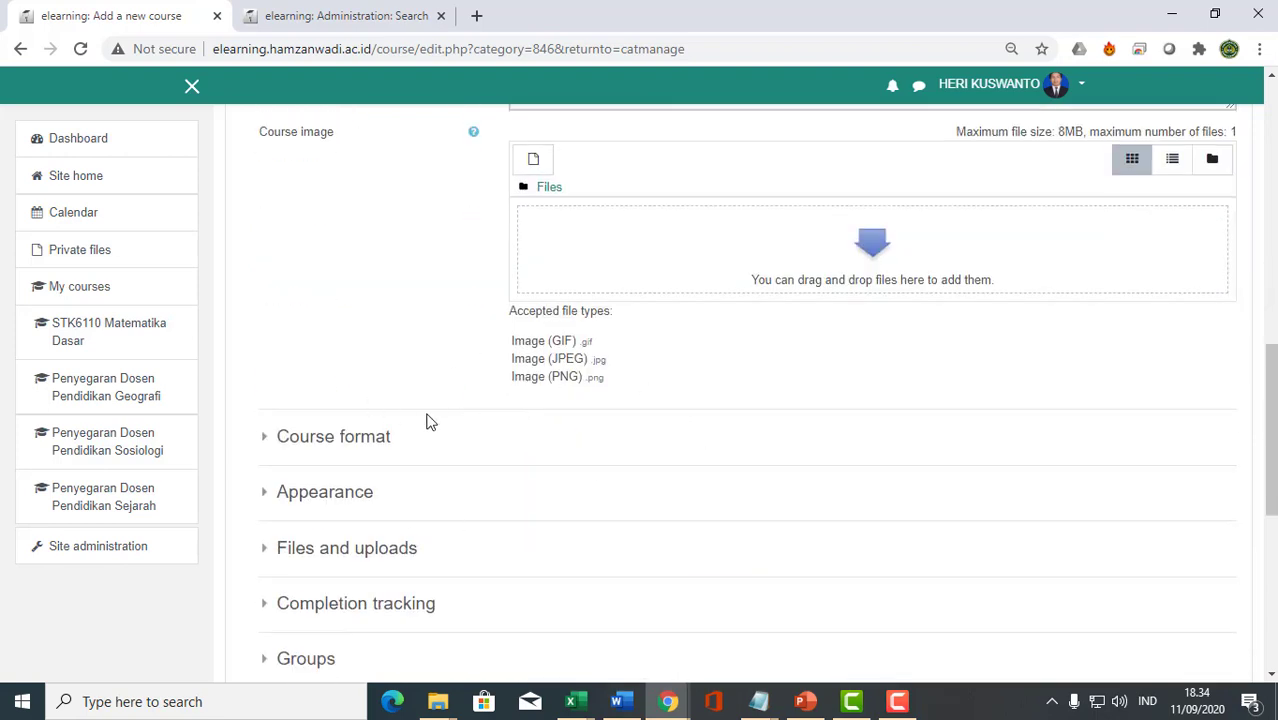
click(263, 442)
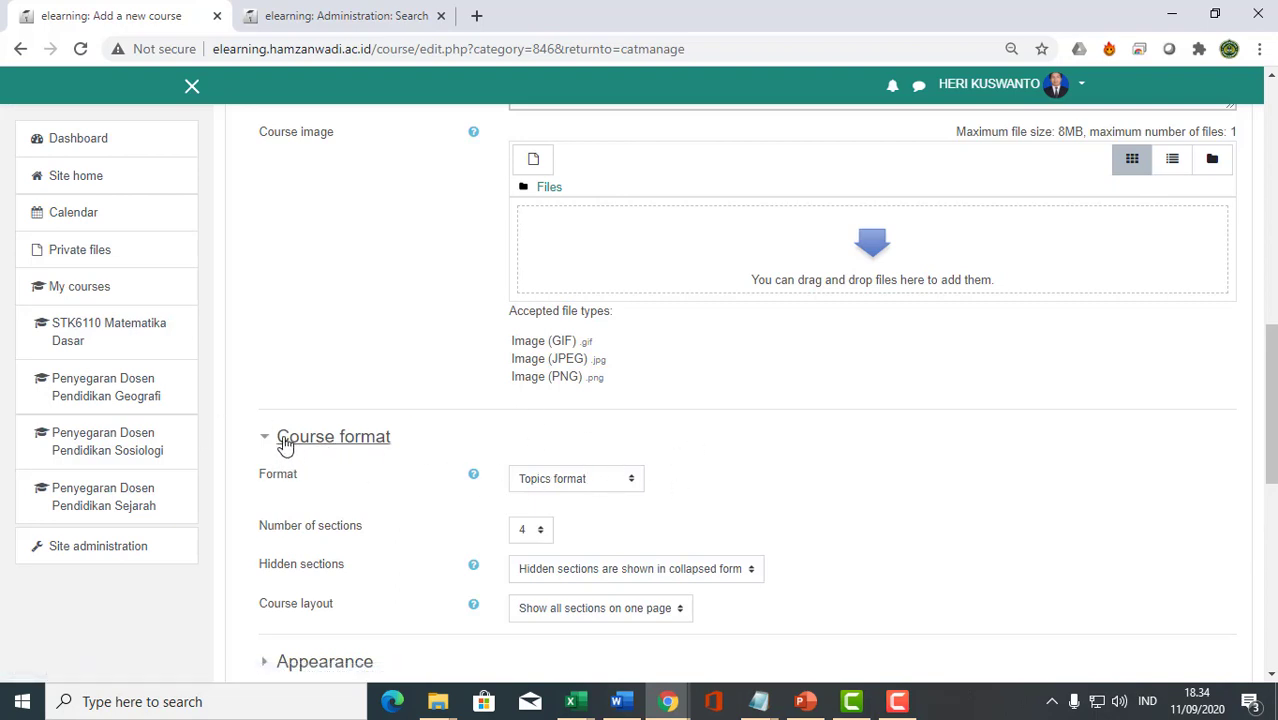
click(625, 480)
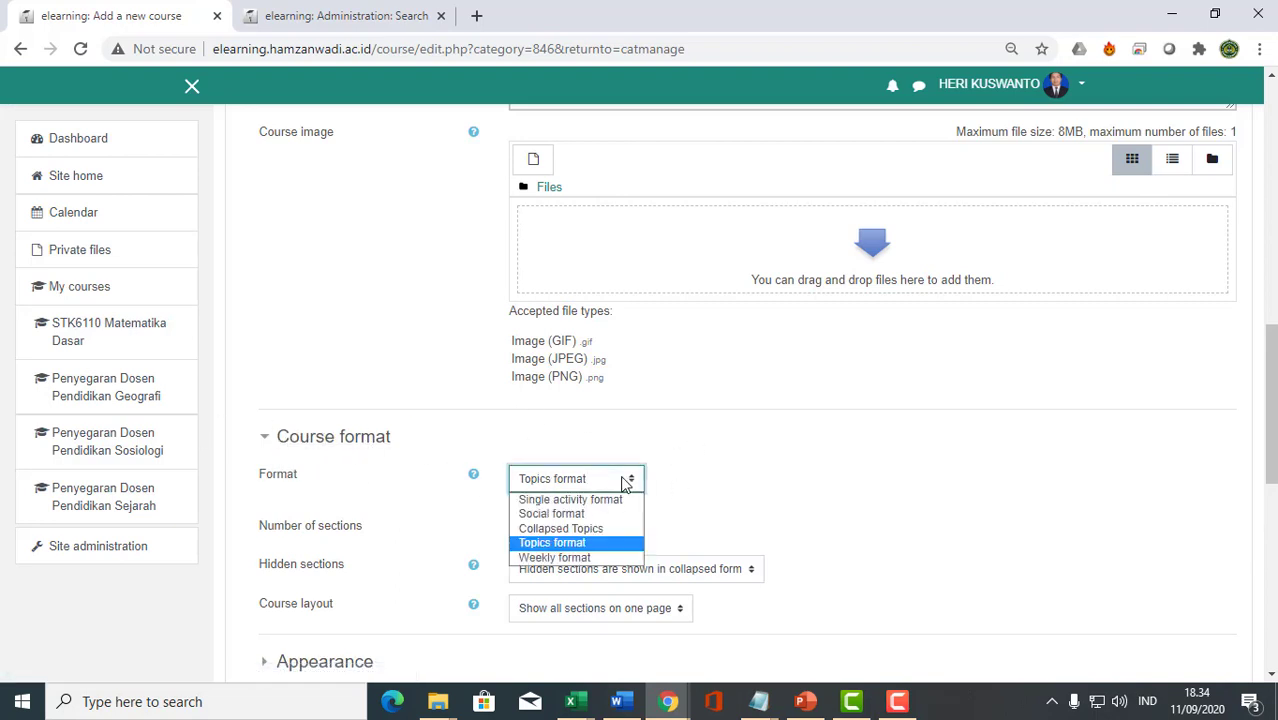
click(612, 530)
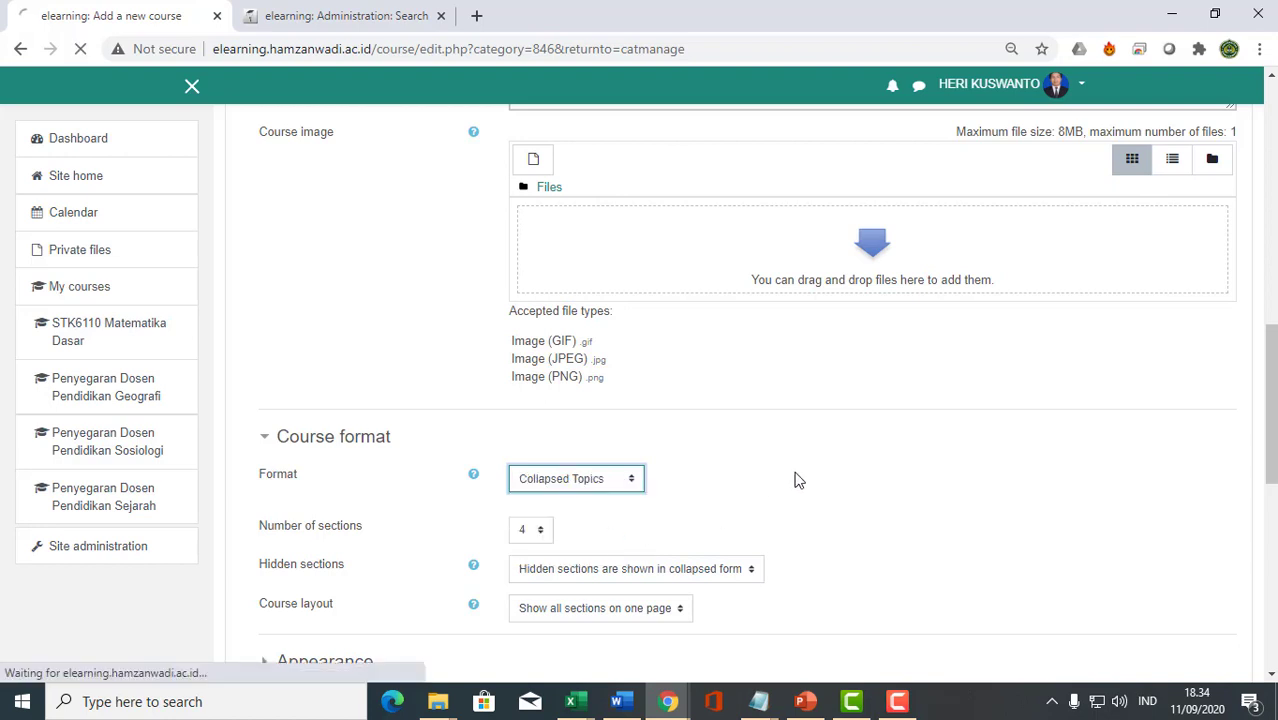
scroll(799, 478, up, 2)
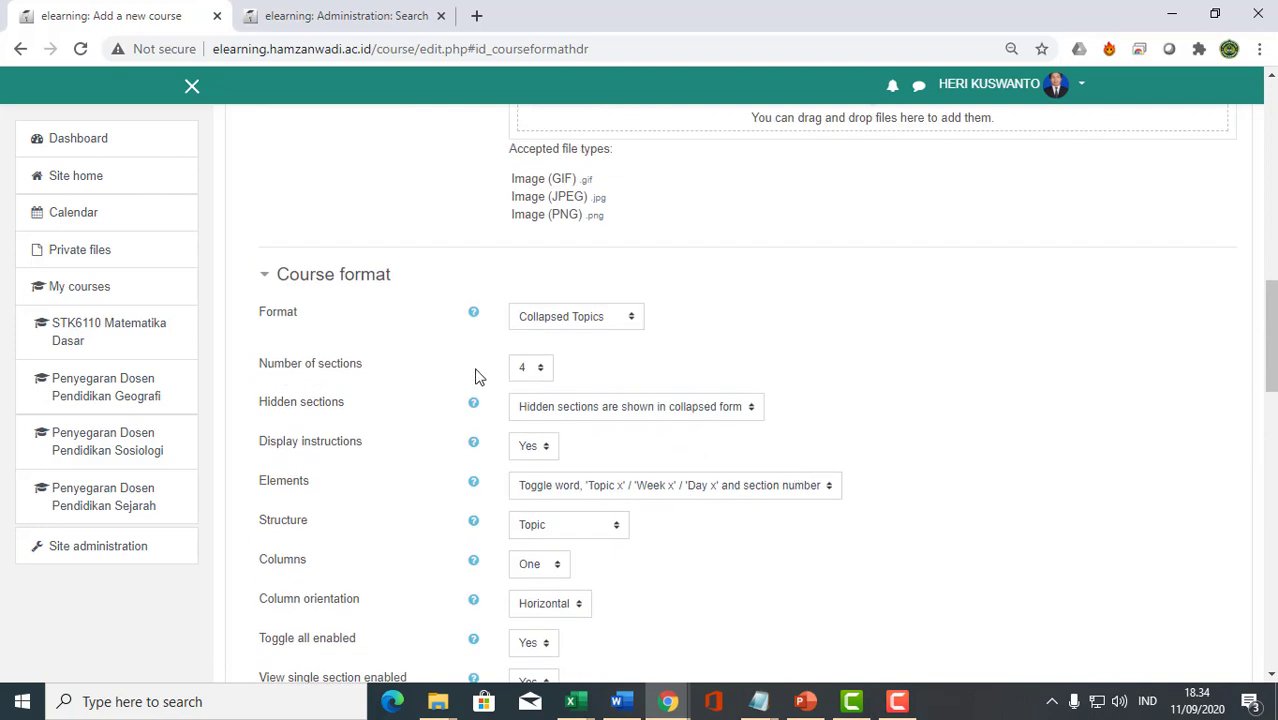
click(541, 368)
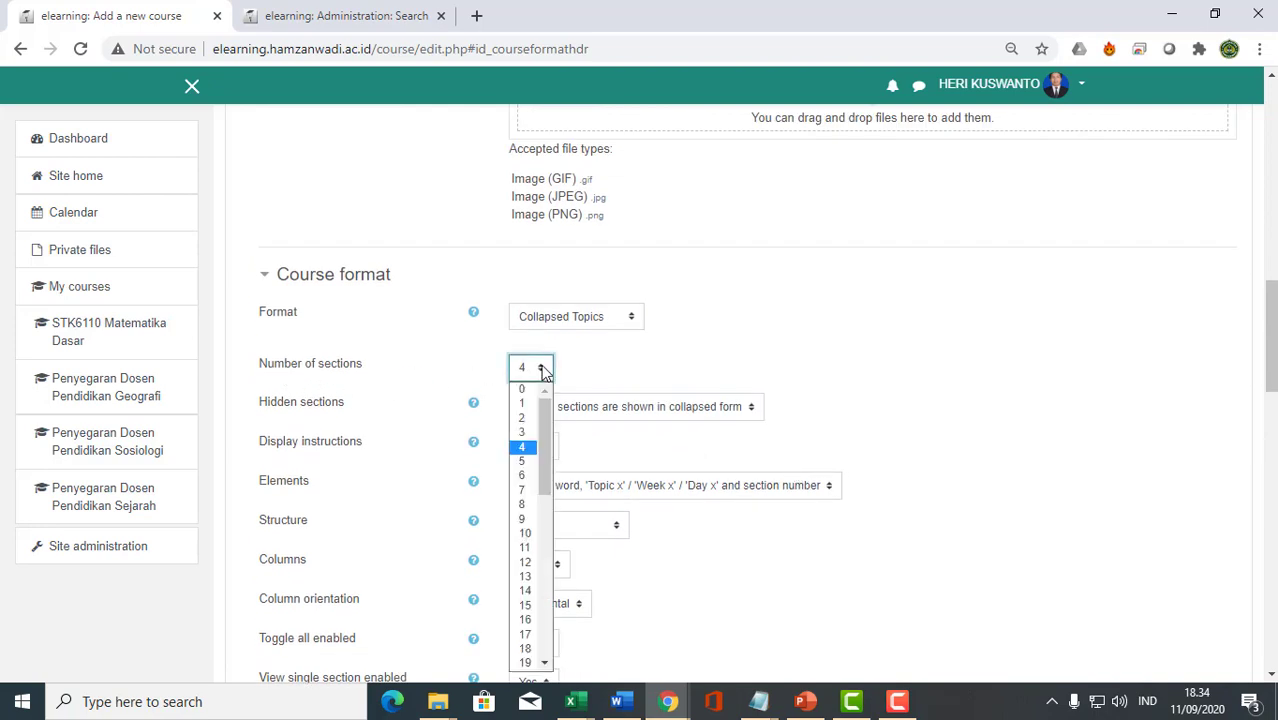
click(525, 533)
Set Display instructions to No and Elements to 'Topic x' / 'Week x' / 'Day x' for the Kelas A course.
click(539, 451)
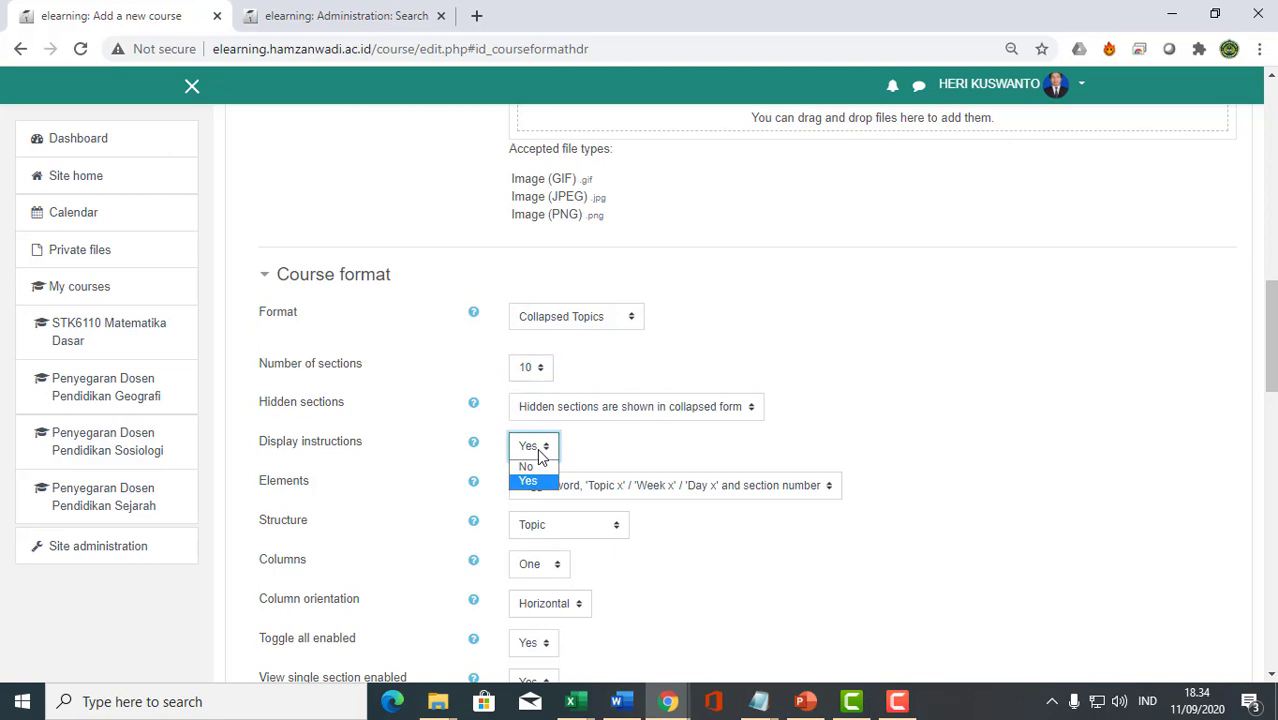
click(530, 466)
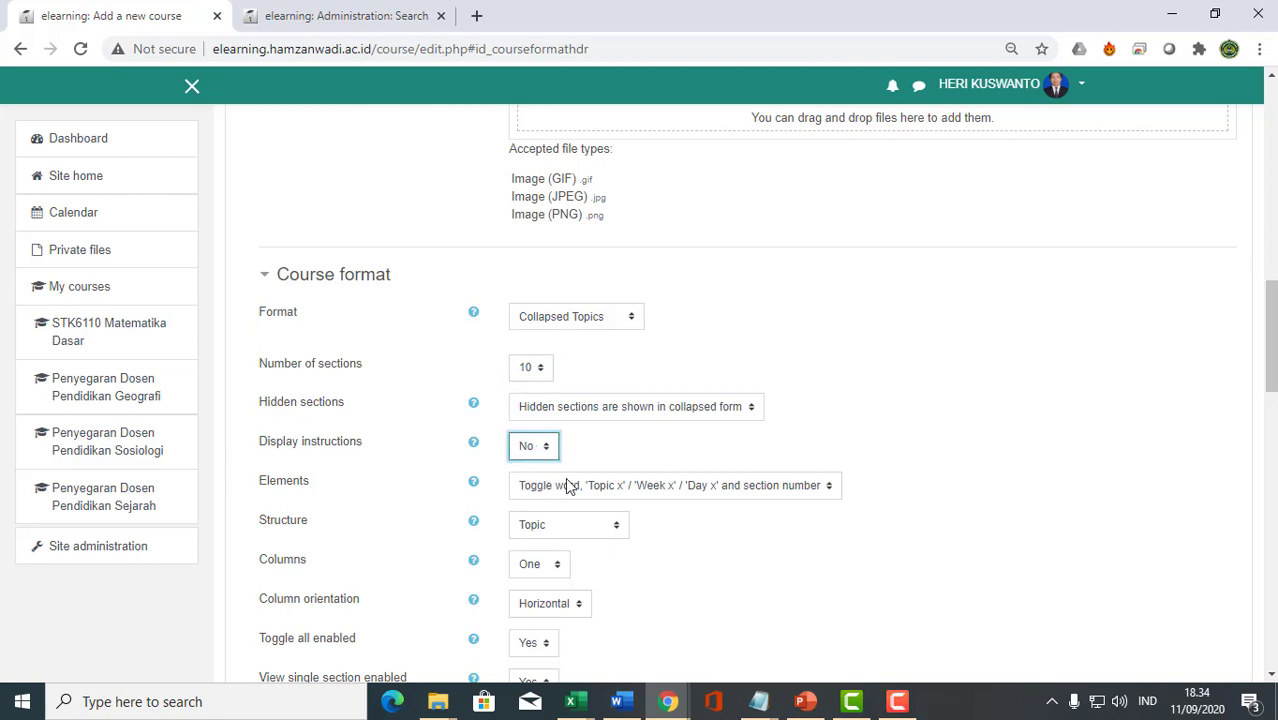
click(668, 495)
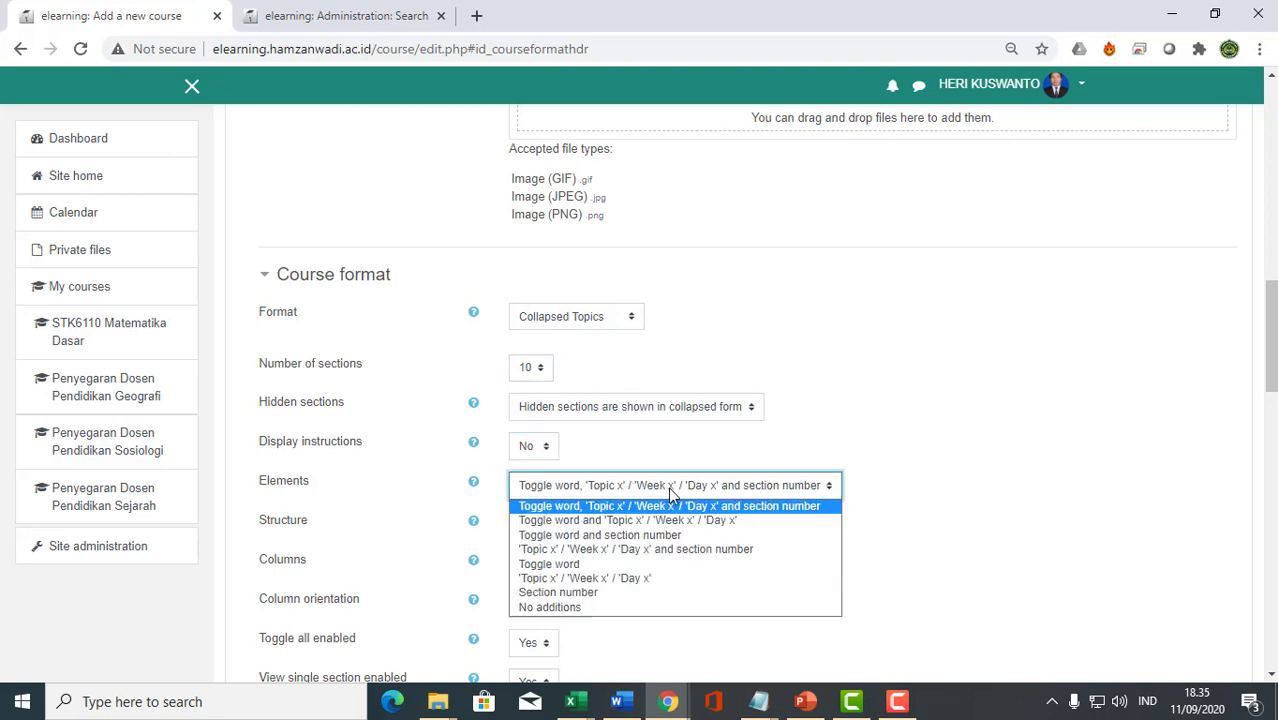
click(651, 580)
Set Toggle all enabled to No and Toggle text alignment to Left in the course format settings.
scroll(825, 588, down, 1)
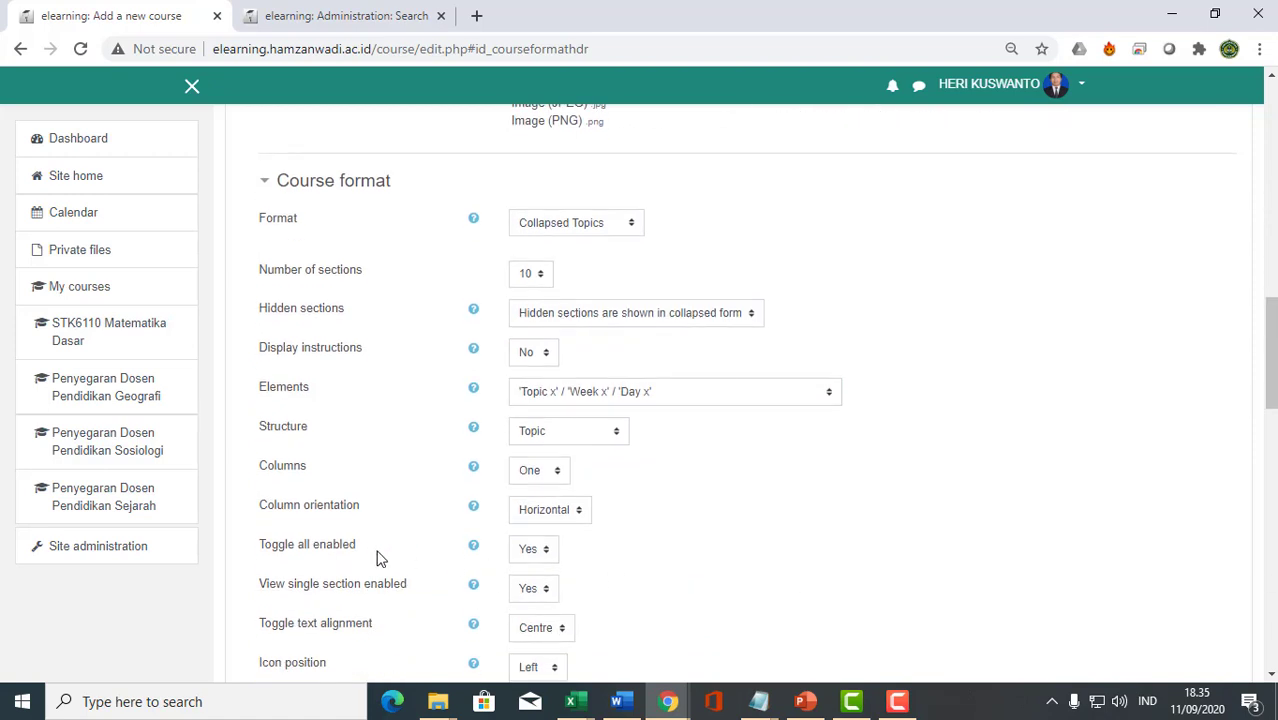
click(534, 549)
click(524, 567)
scroll(713, 558, down, 2)
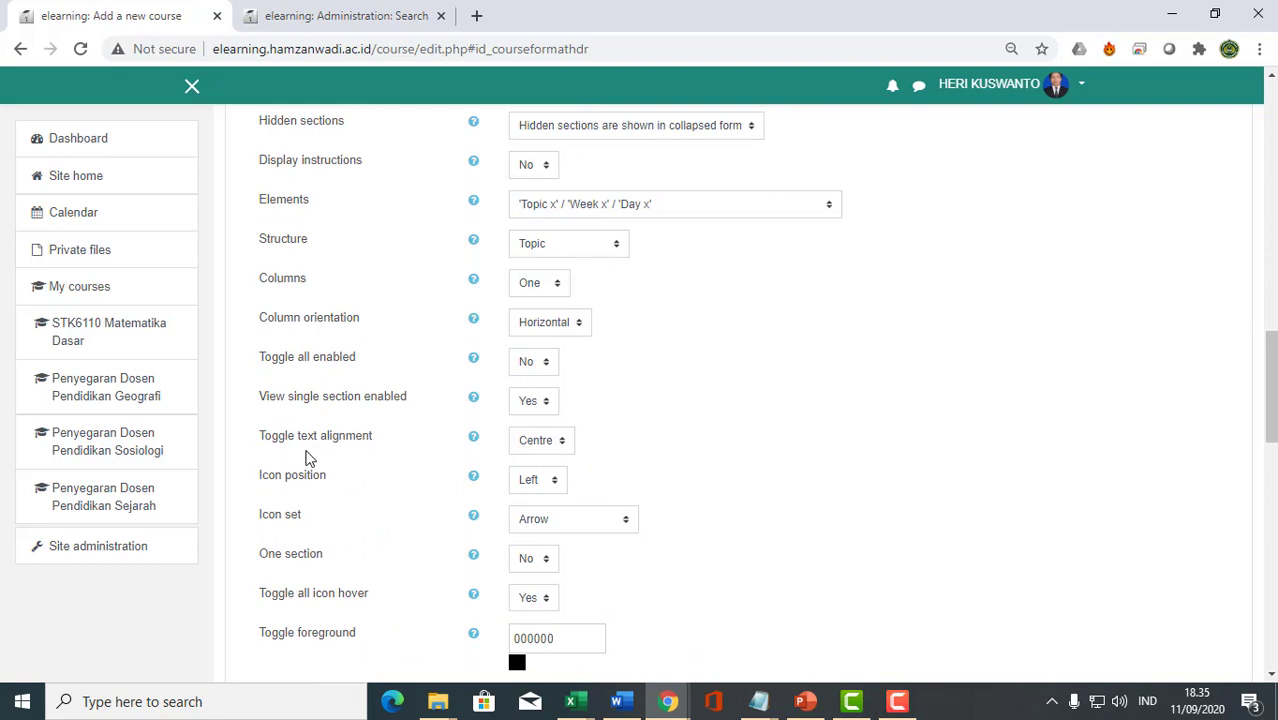
click(528, 446)
click(528, 458)
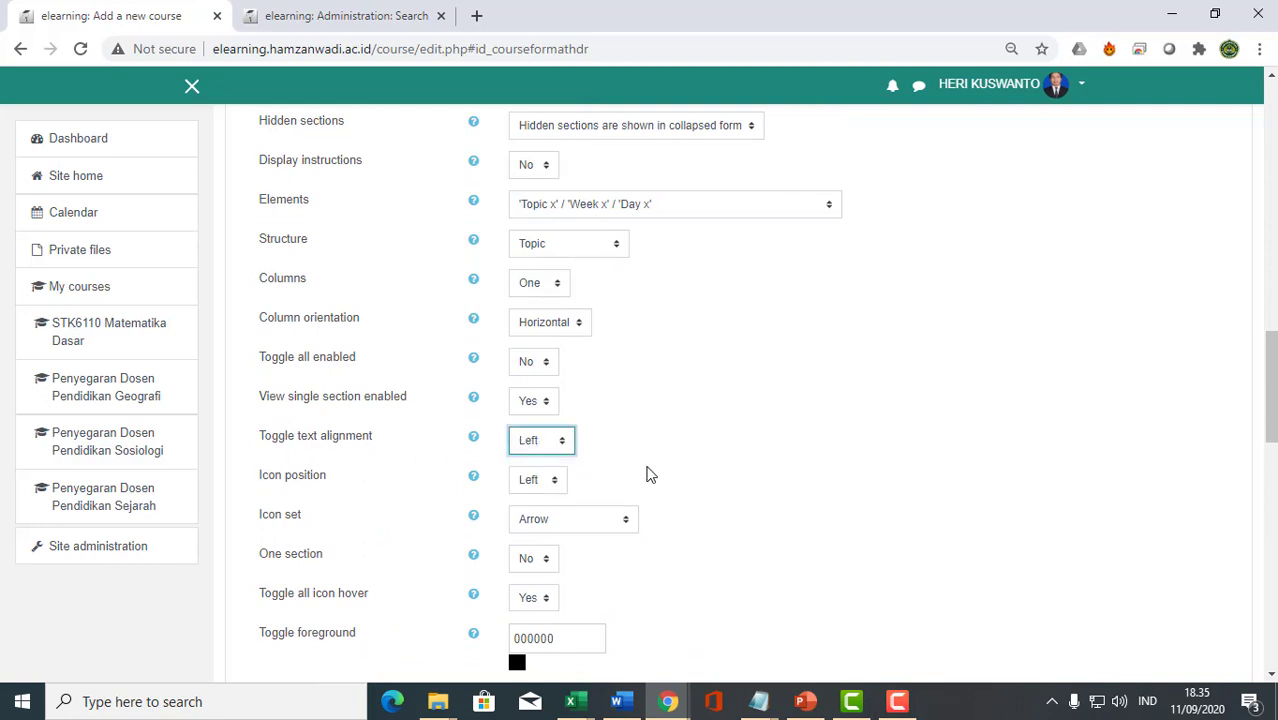
Set the toggle icon set to Switch and enable showing the section summary when collapsed.
click(585, 521)
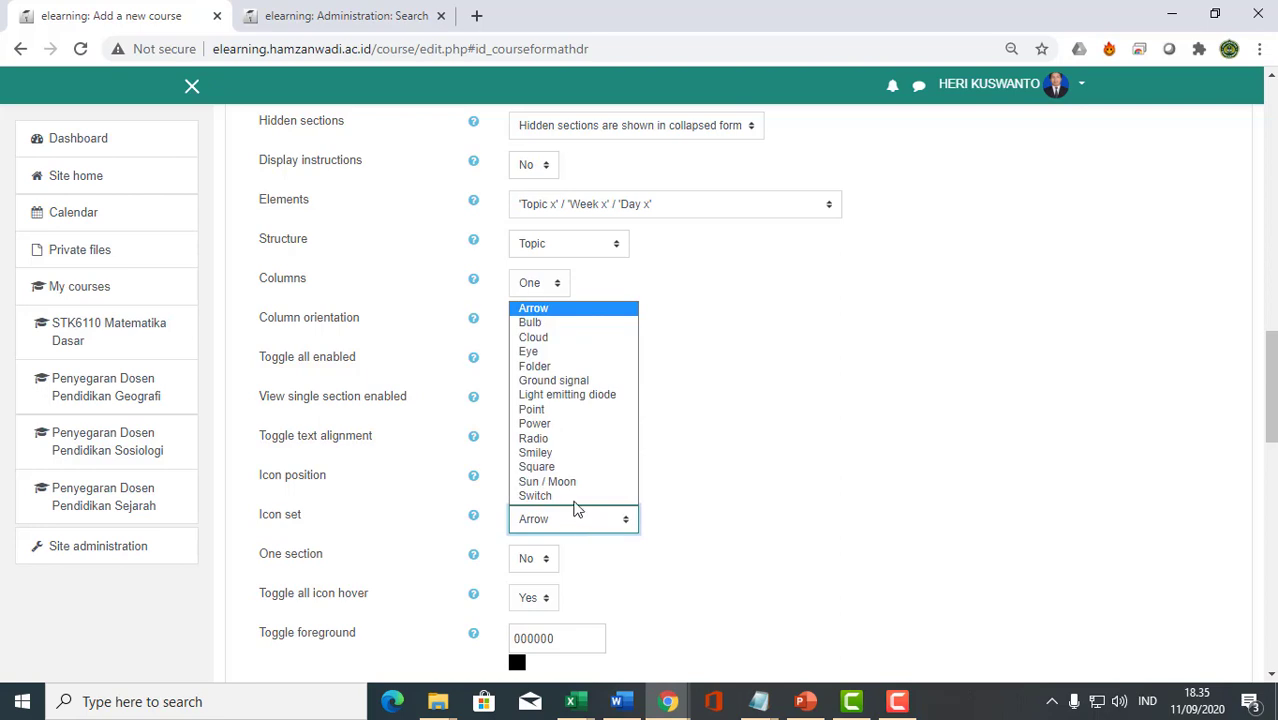
click(596, 498)
scroll(761, 476, down, 2)
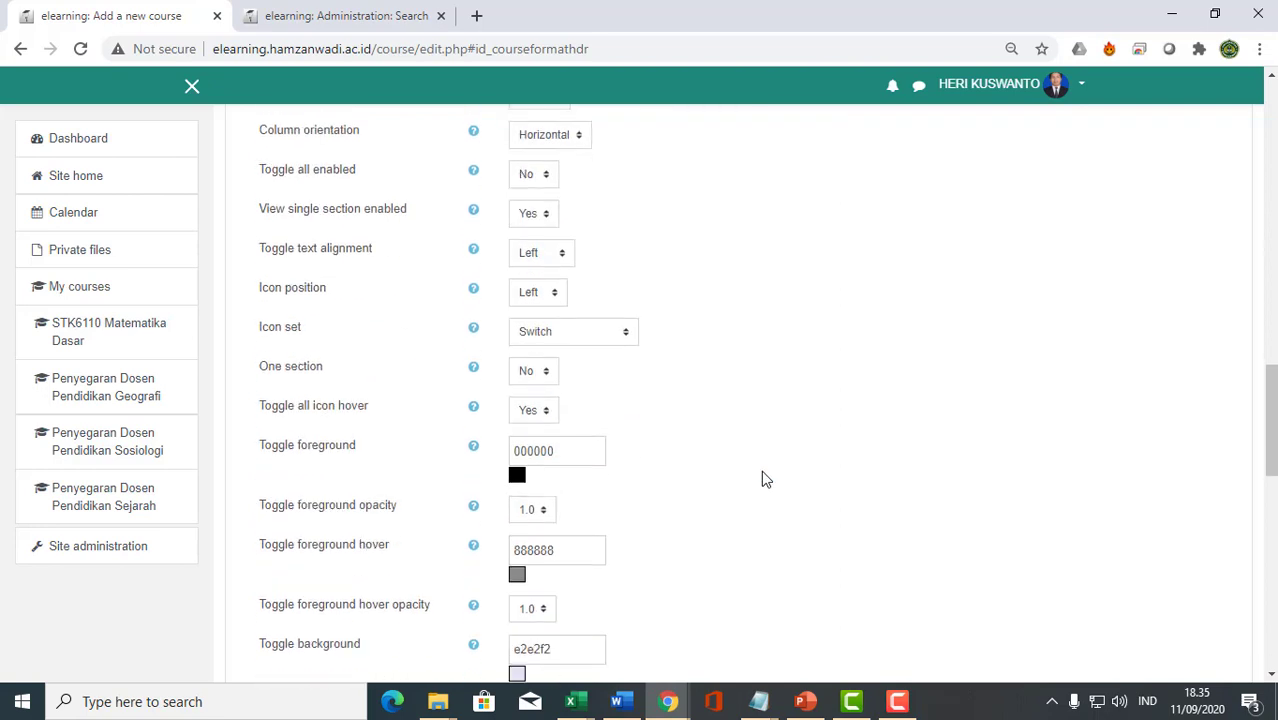
scroll(763, 479, down, 4)
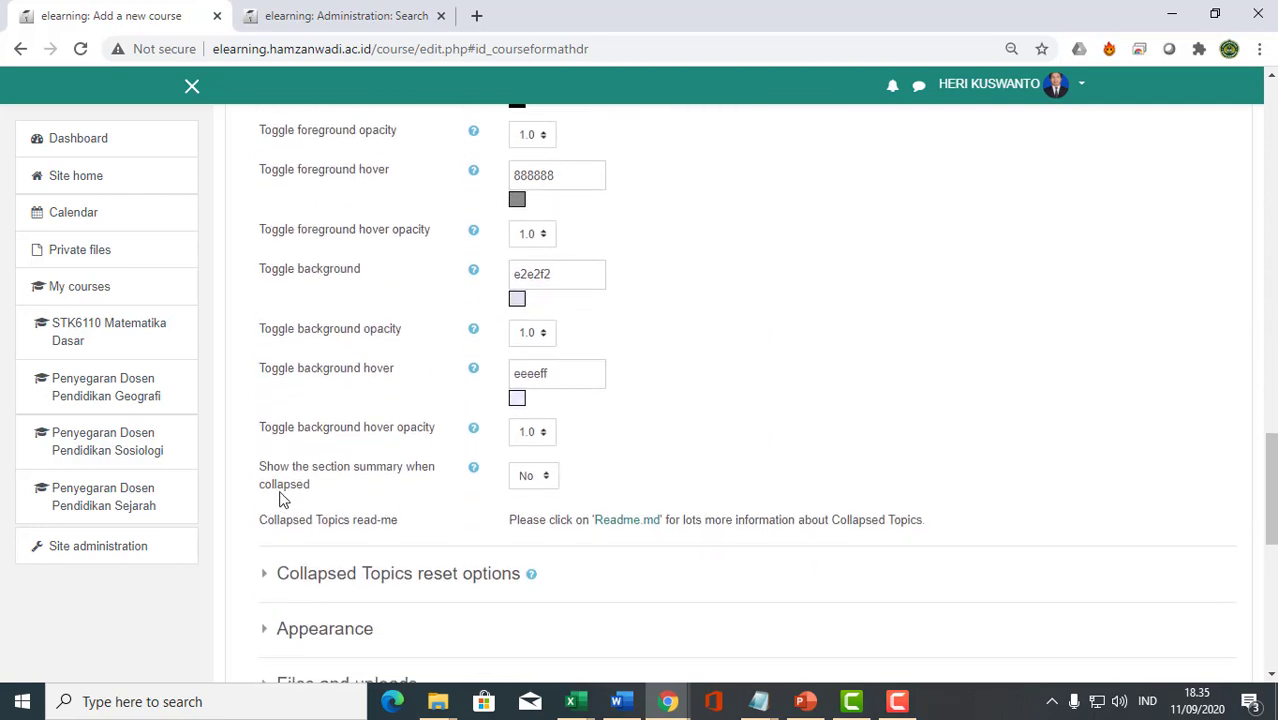
click(546, 480)
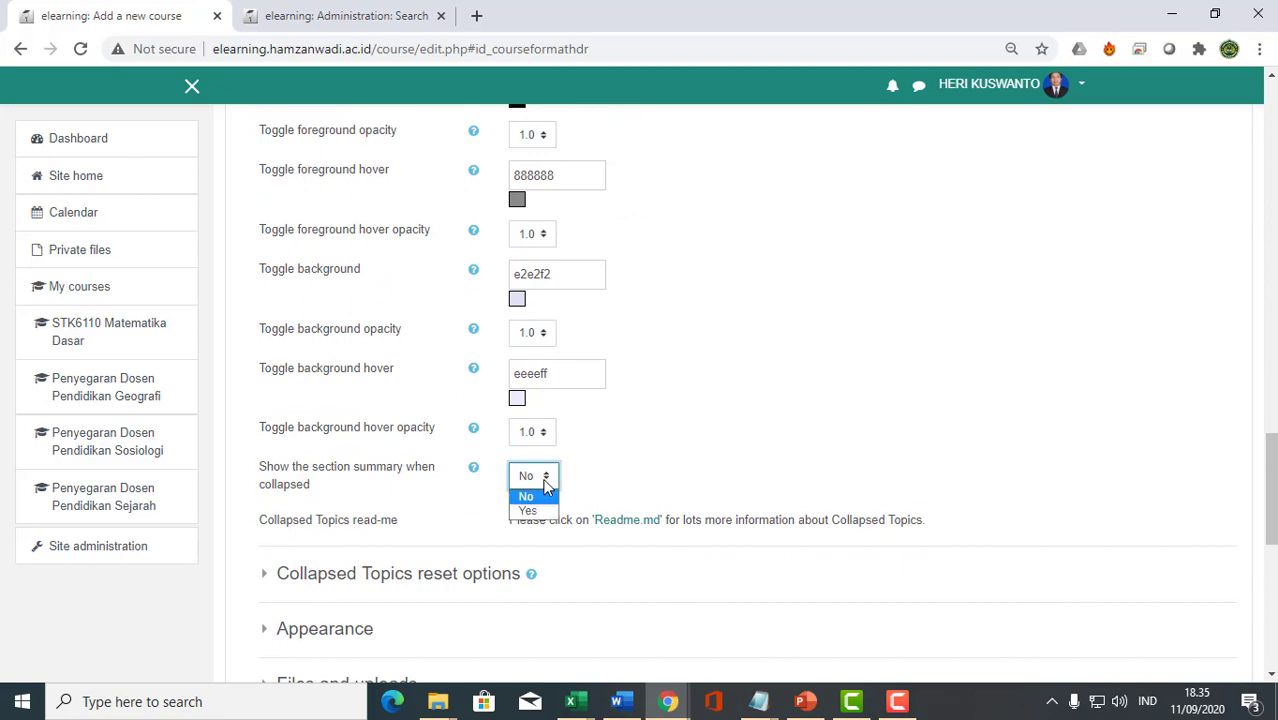
click(528, 511)
Save the Kelas A course and return to the course list of the Pemrograman Web category.
scroll(830, 434, down, 4)
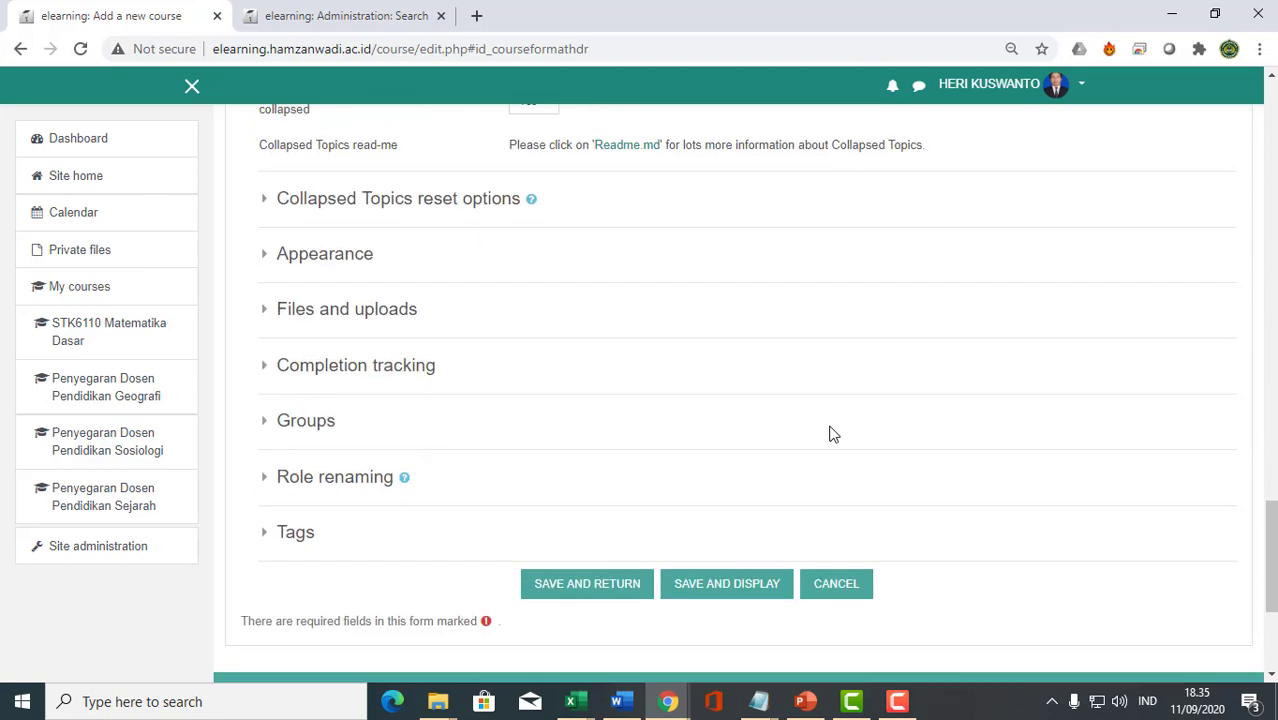
click(600, 590)
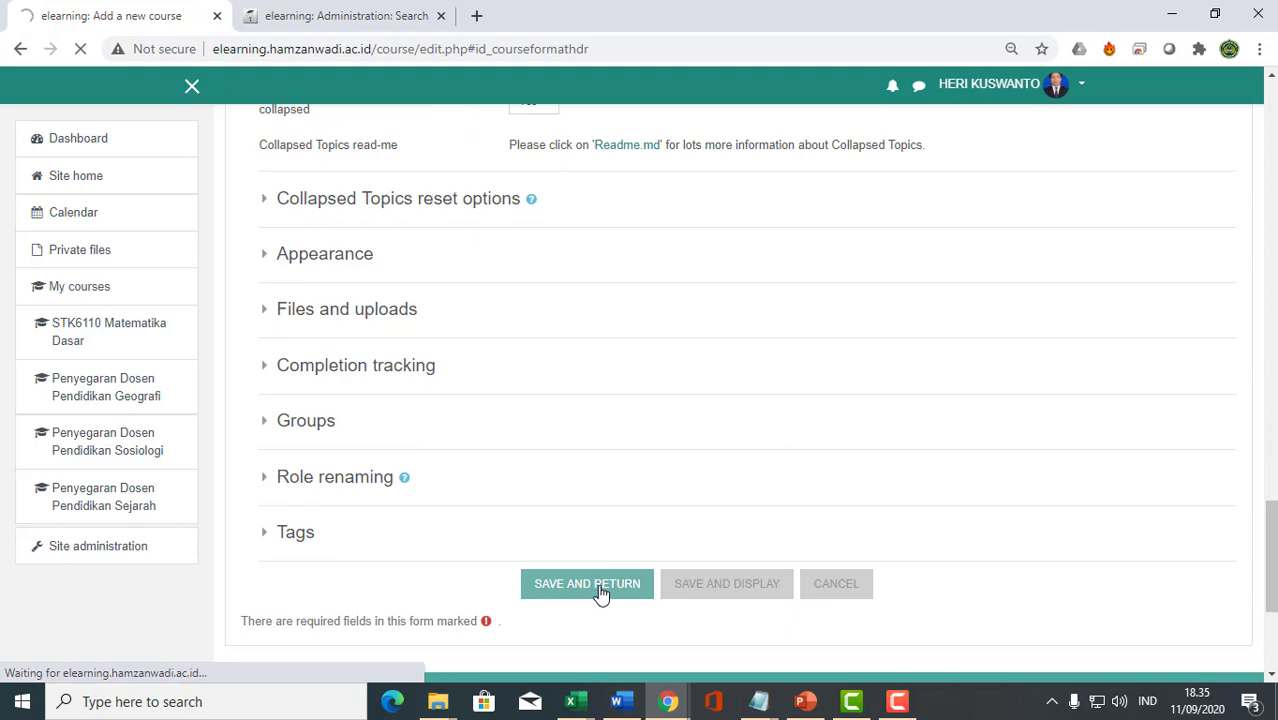
scroll(422, 457, up, 5)
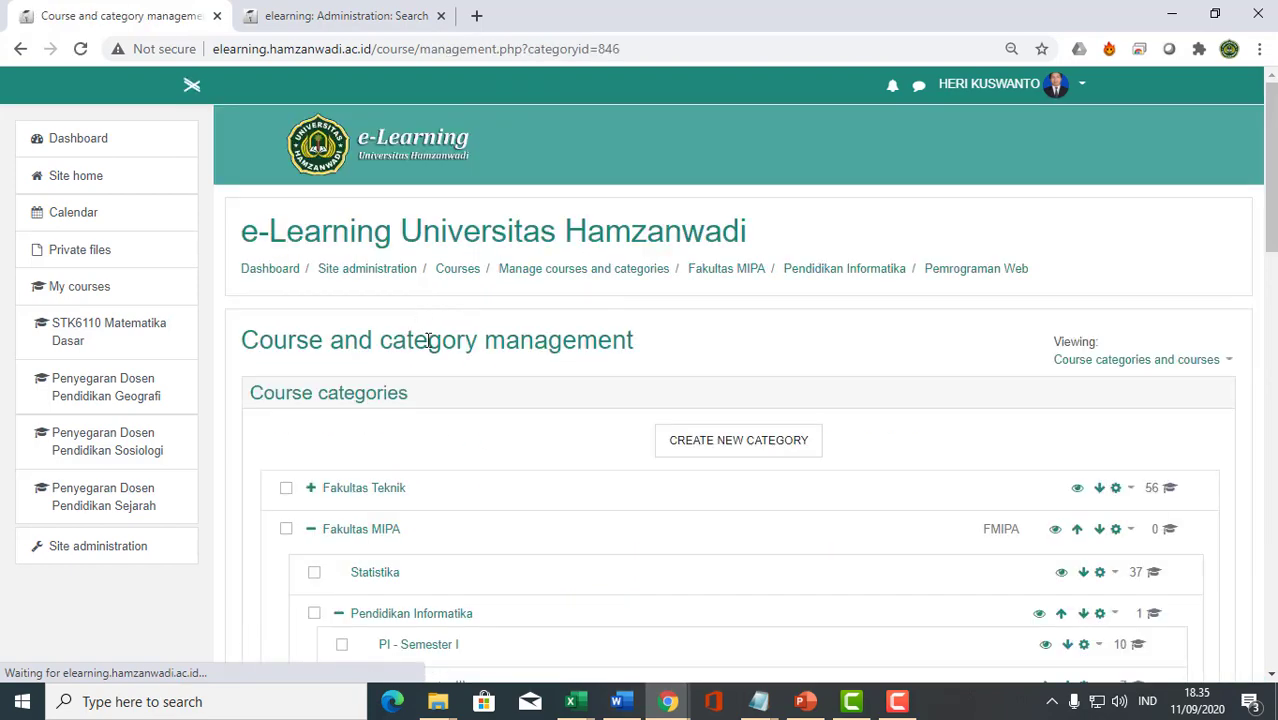
scroll(431, 466, down, 8)
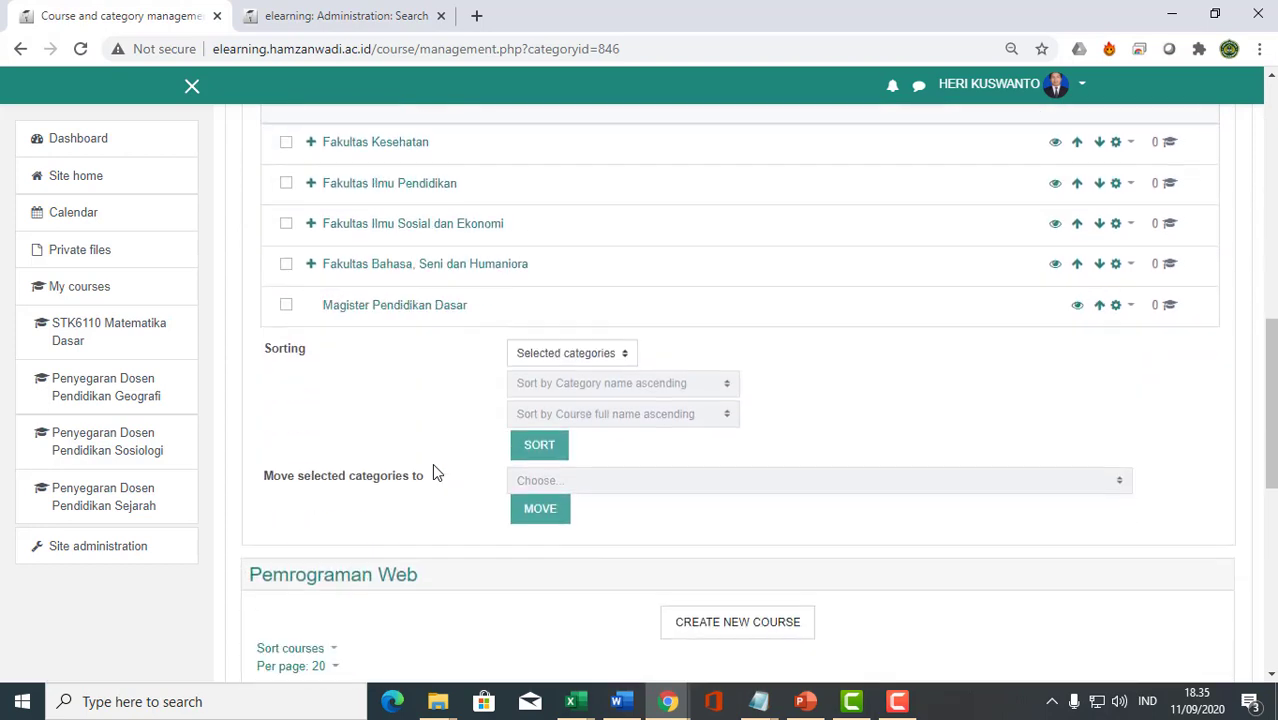
scroll(432, 473, down, 2)
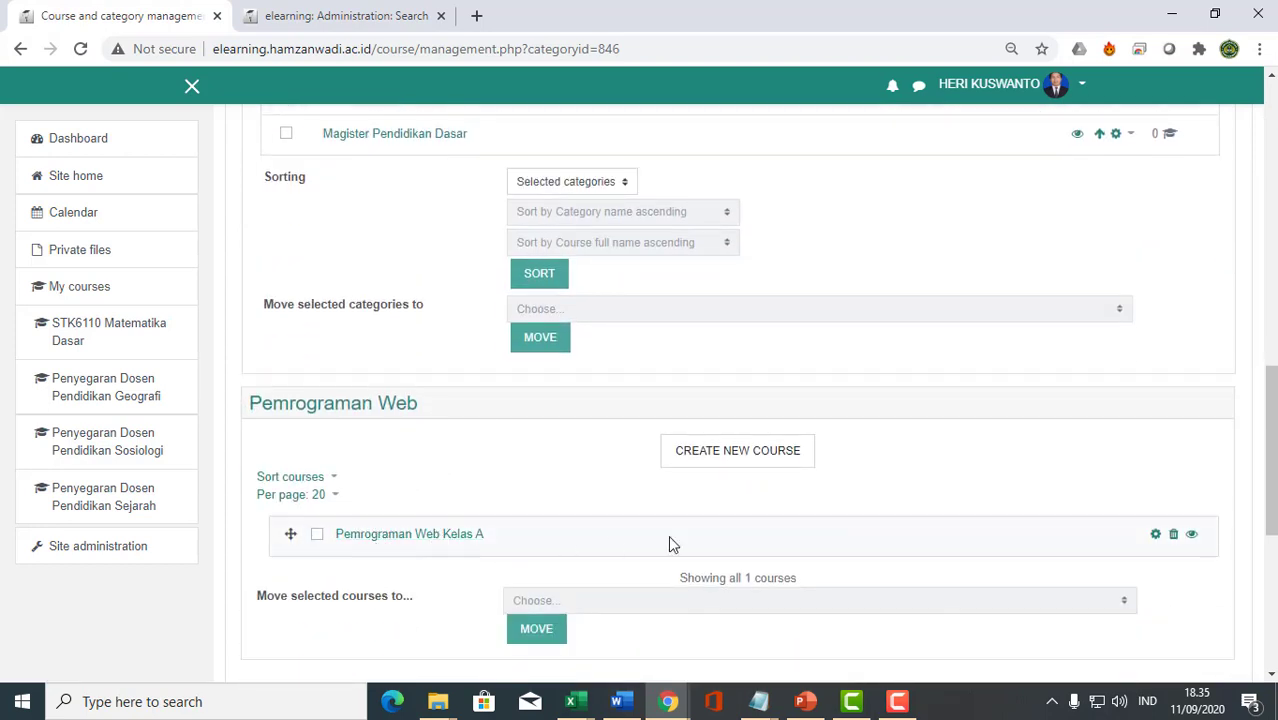
Start another new course in the Pemrograman Web category with the full name Pemrograman Web Kelas B.
click(750, 466)
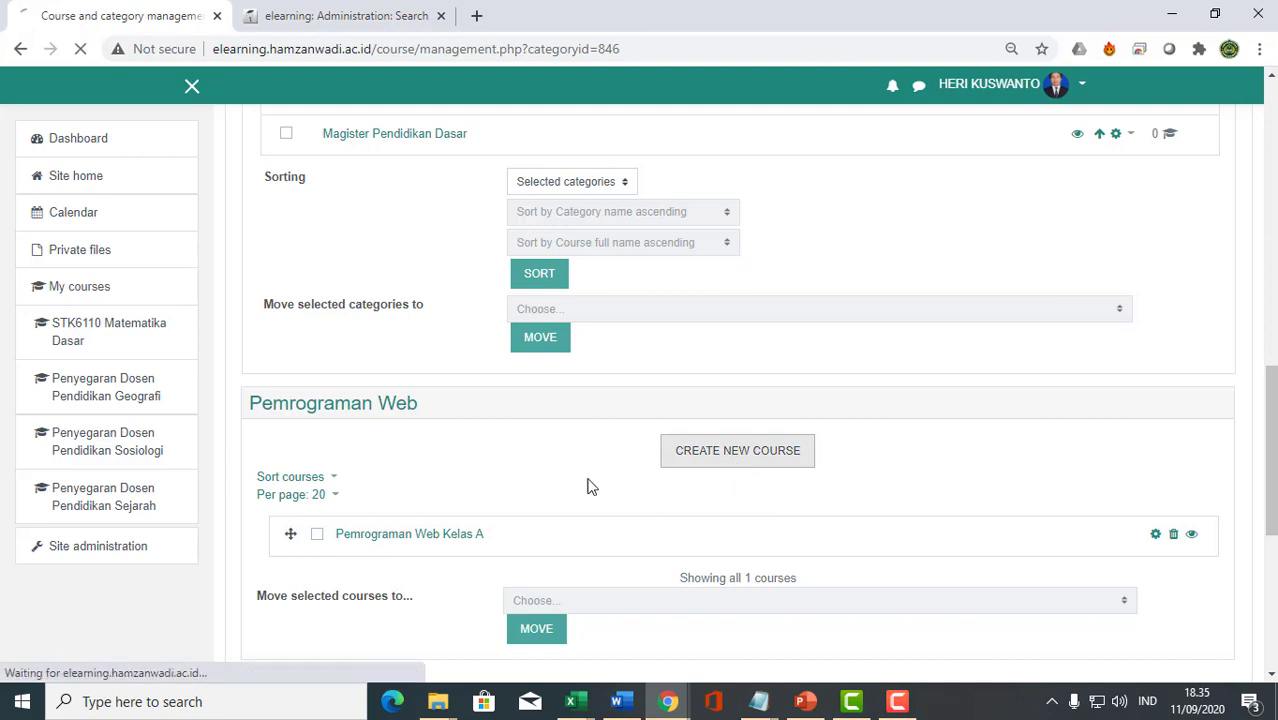
click(559, 455)
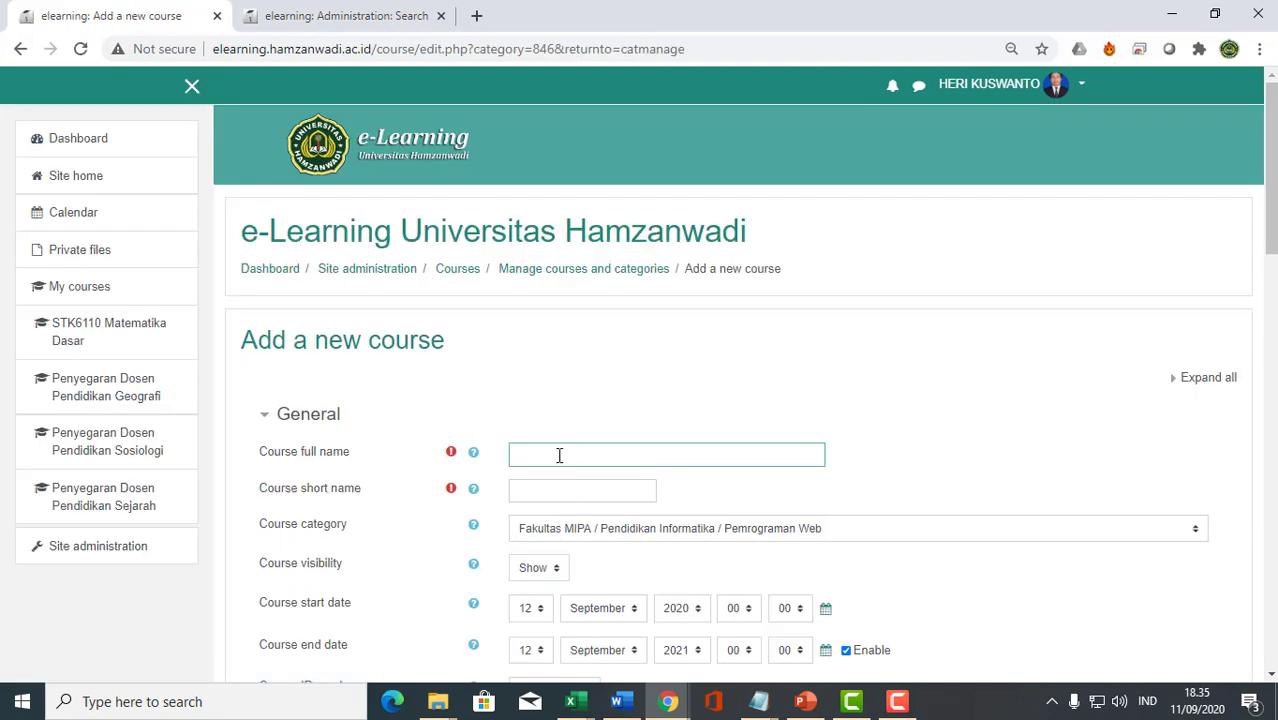
text(Pemrograman Web Kelas A)
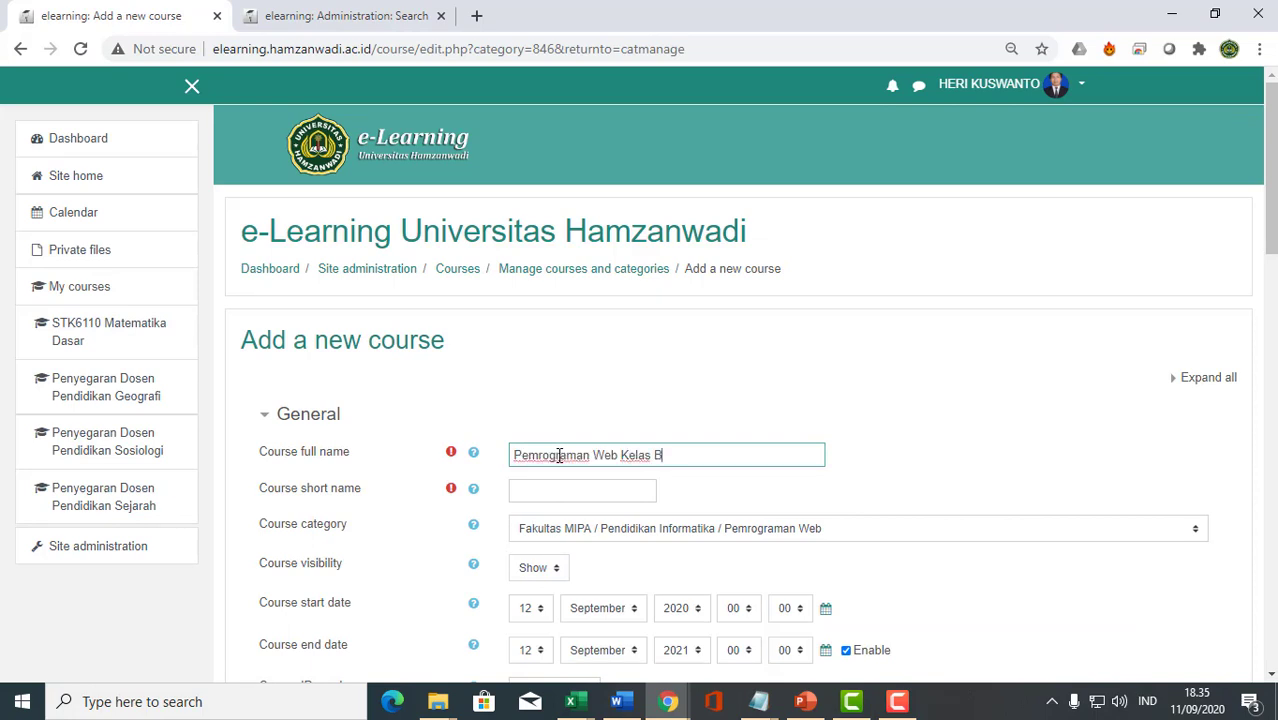
key(Tab)
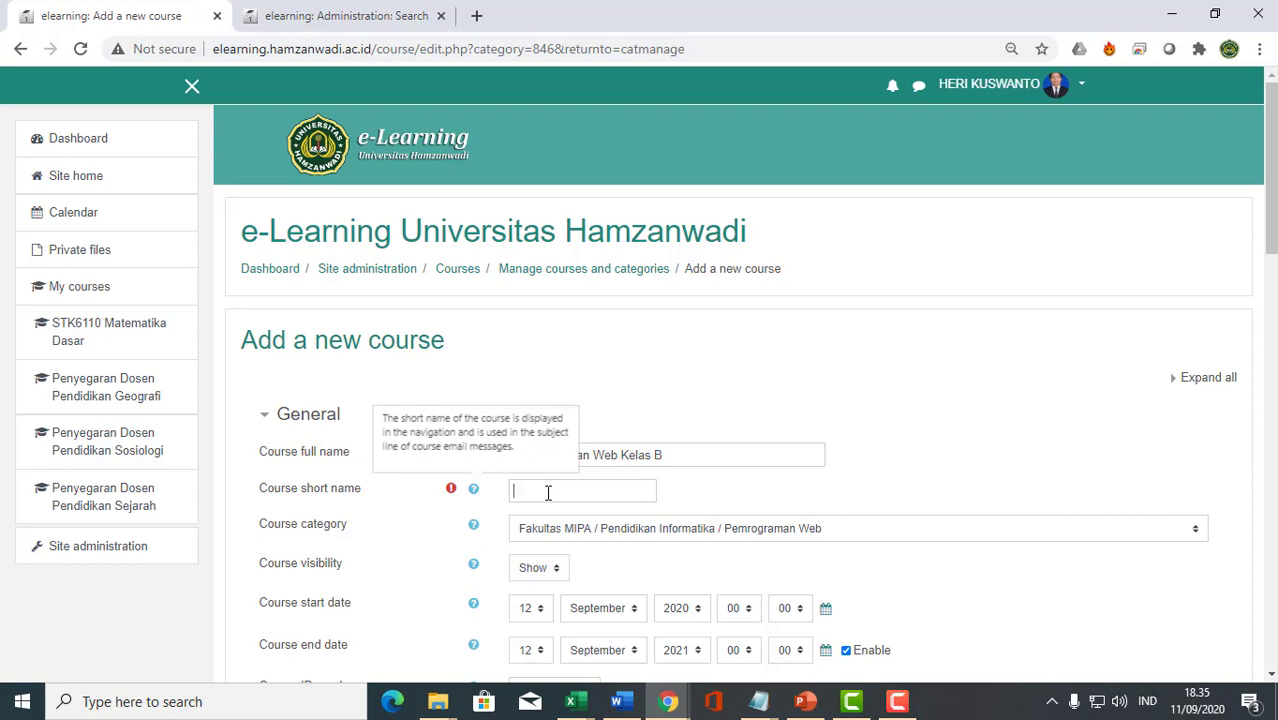
Enter Pemrograman Web Kelas B as the course short name.
click(548, 492)
text(Pemrograman Web Kelas A)
key(BackSpace)
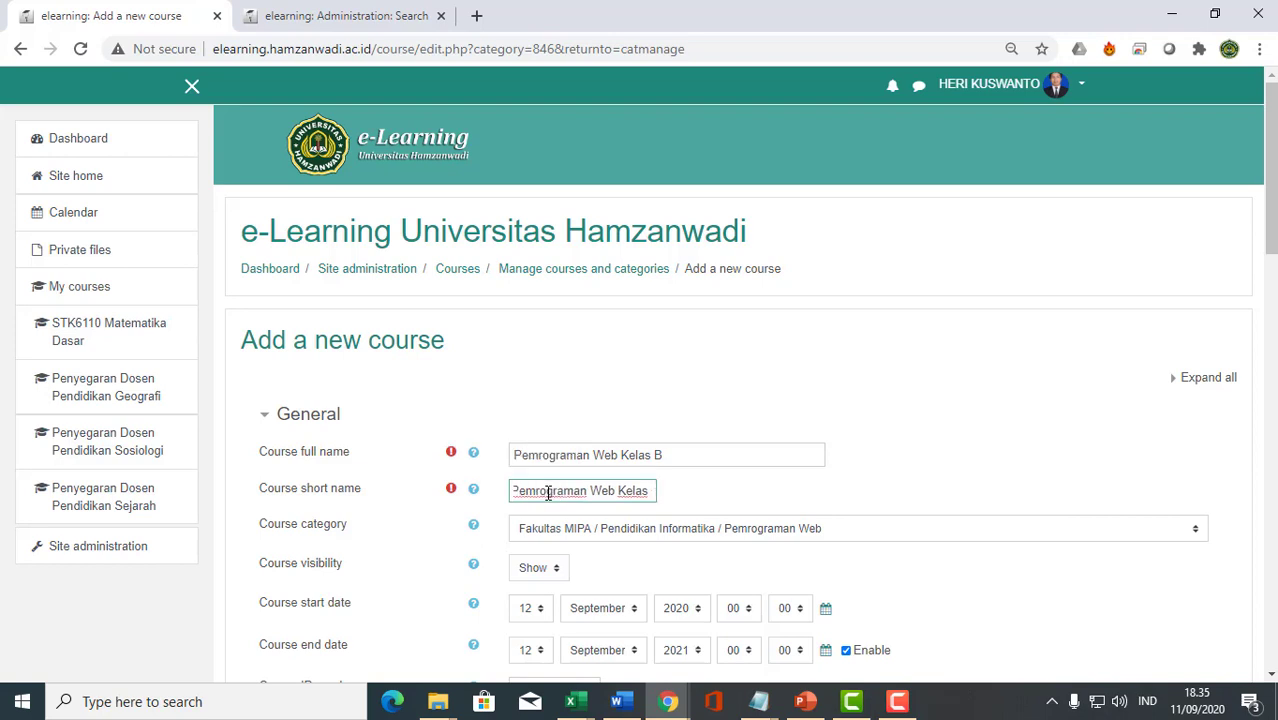
text(B)
key(BackSpace)
text(B)
Set the Kelas B course format to Collapsed Topics with 10 sections.
scroll(551, 492, down, 6)
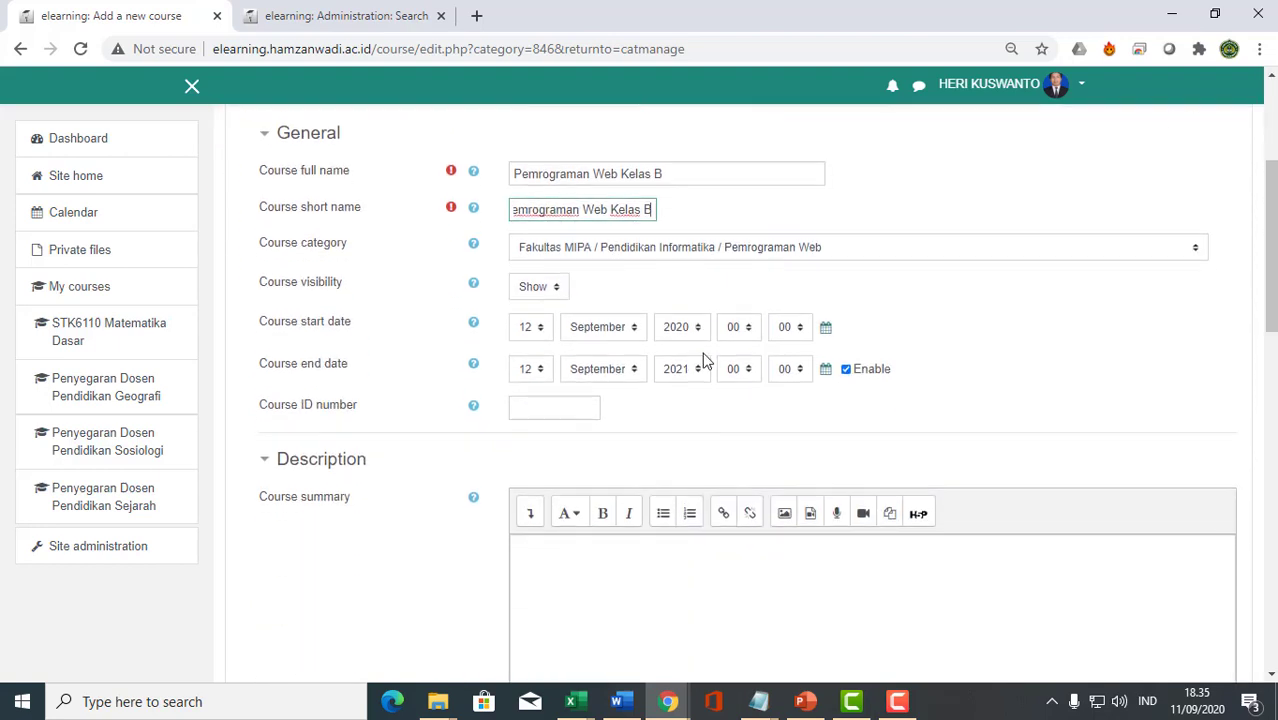
scroll(560, 461, down, 3)
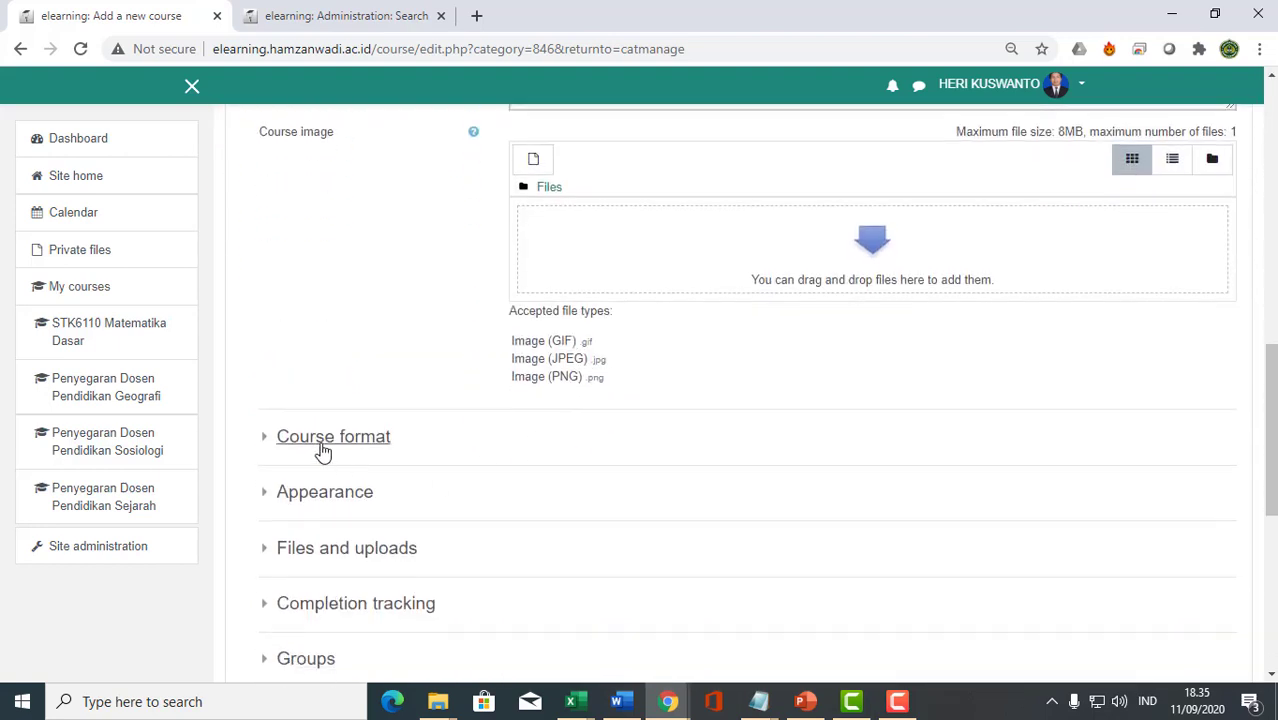
click(322, 449)
click(557, 480)
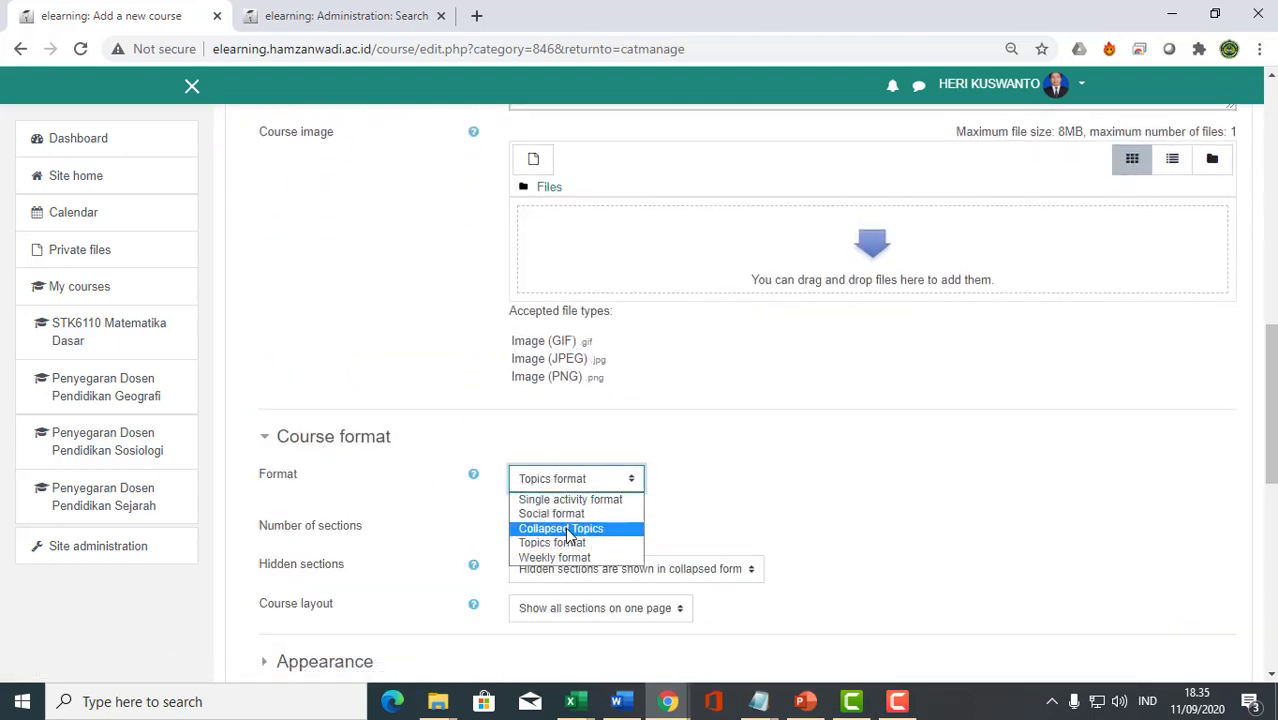
click(563, 528)
scroll(776, 486, up, 2)
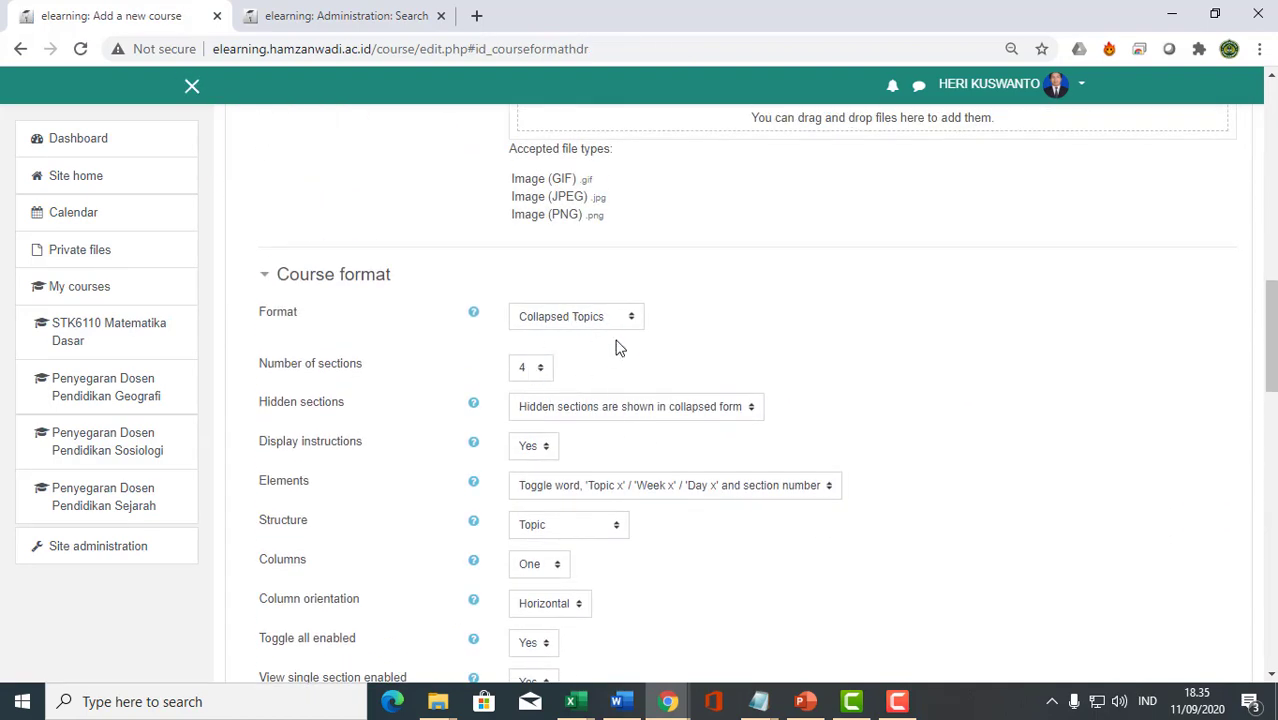
click(552, 373)
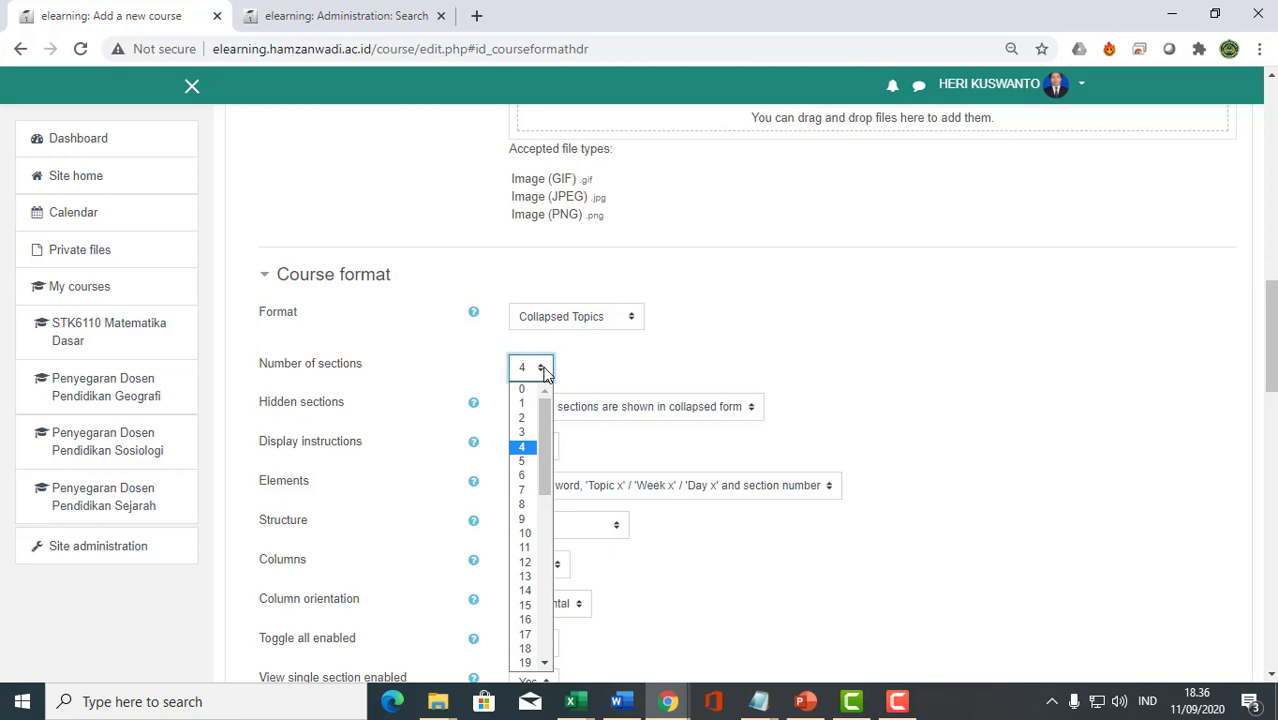
click(531, 540)
For the Kelas B course, set Display instructions to No and Elements to 'Topic x' / 'Week x' / 'Day x'.
click(536, 450)
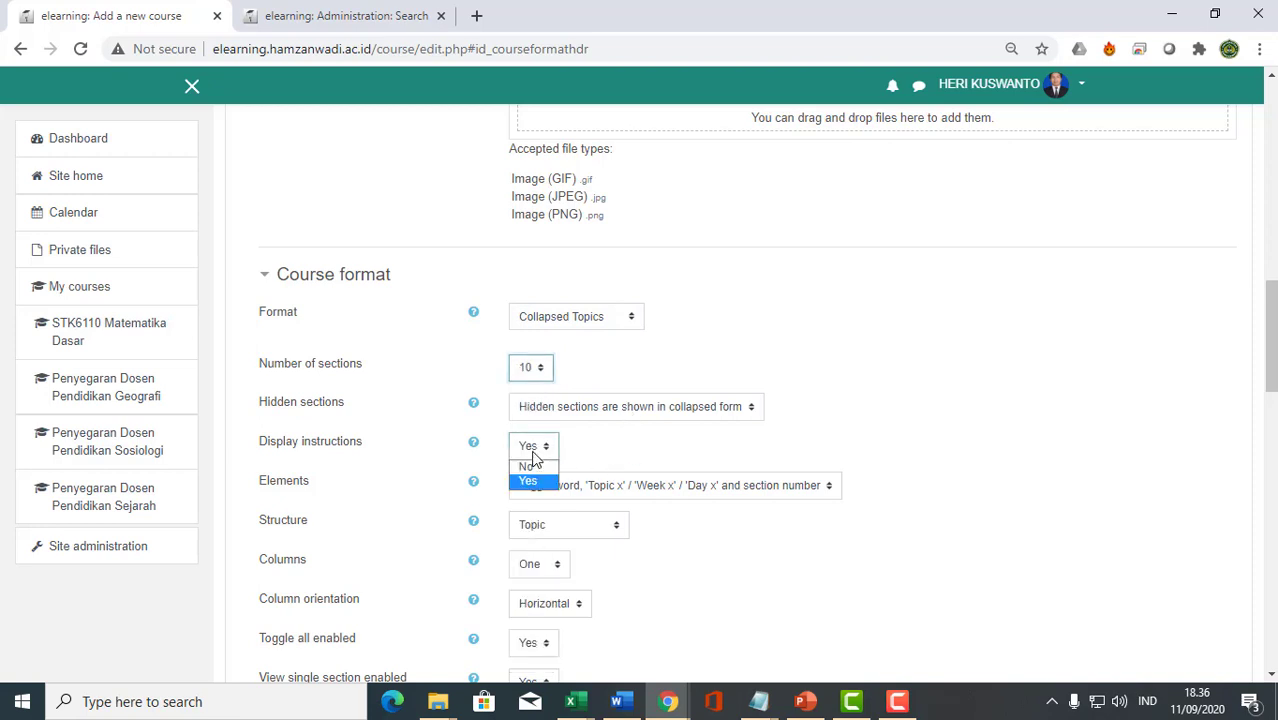
click(531, 478)
click(608, 490)
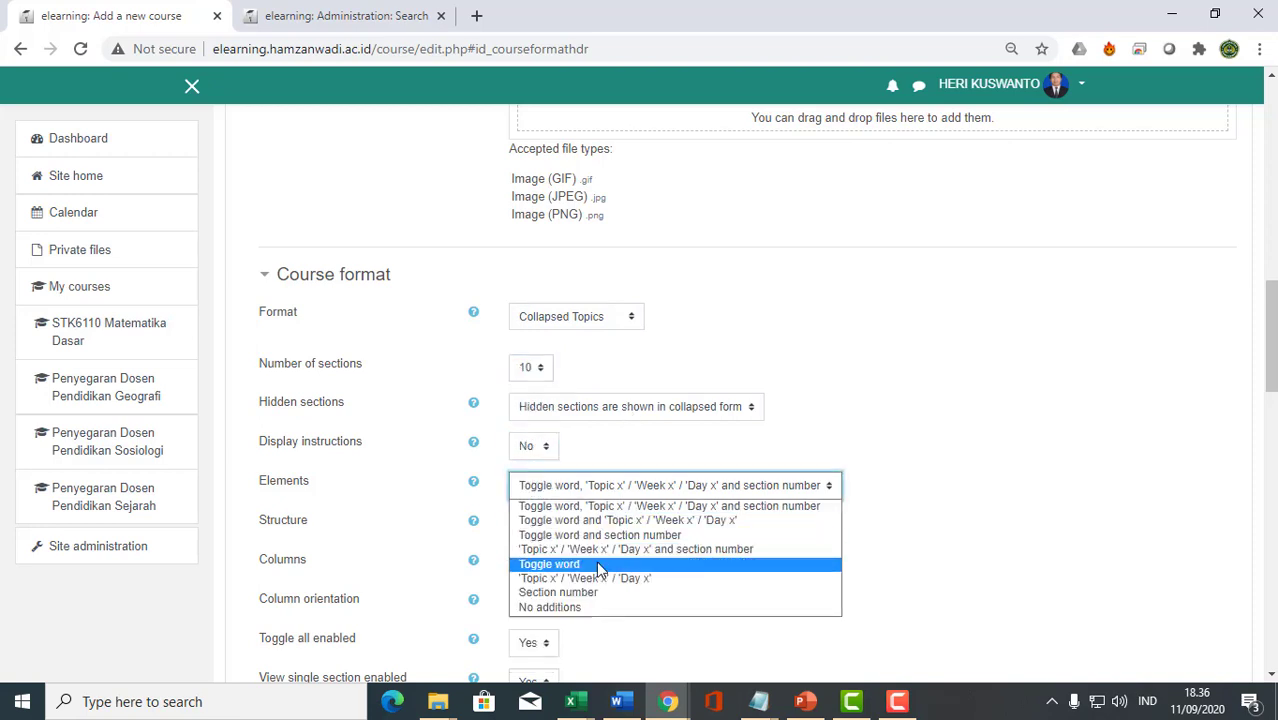
click(608, 578)
click(745, 587)
Set Toggle all enabled to No and Toggle text alignment to Left for the Kelas B course.
scroll(742, 583, down, 3)
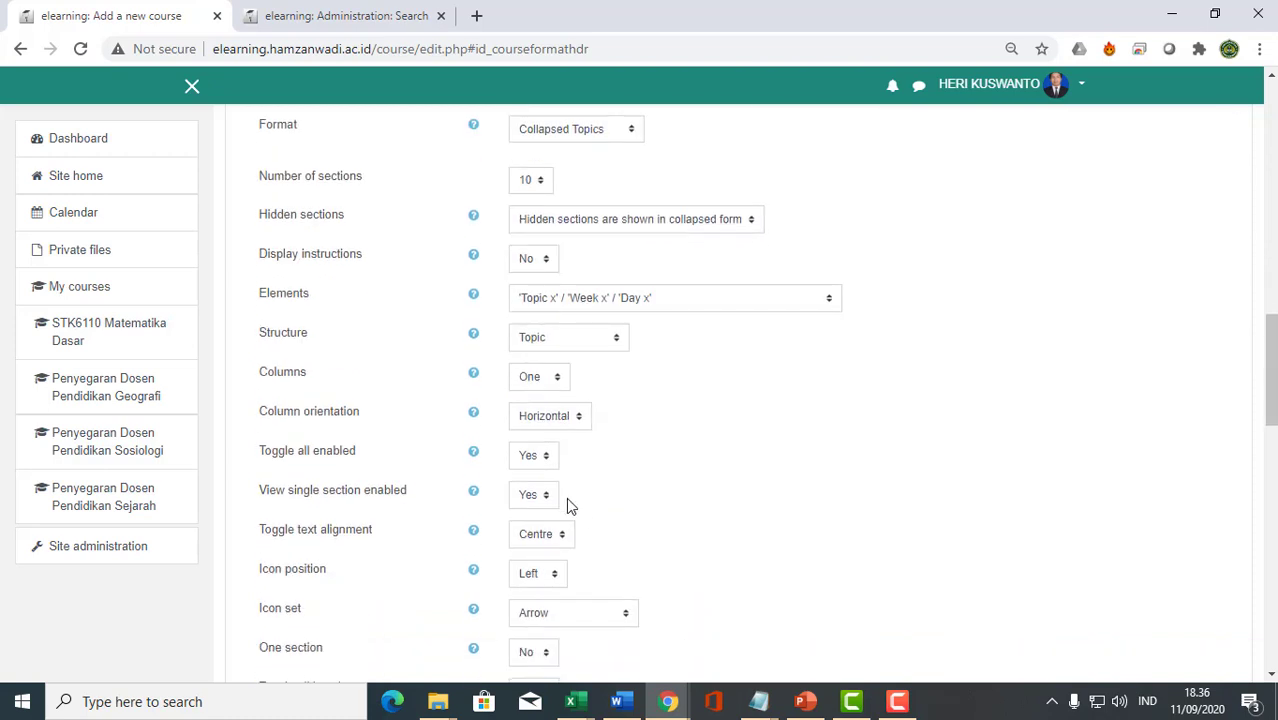
click(535, 456)
click(536, 479)
scroll(700, 480, down, 1)
click(556, 448)
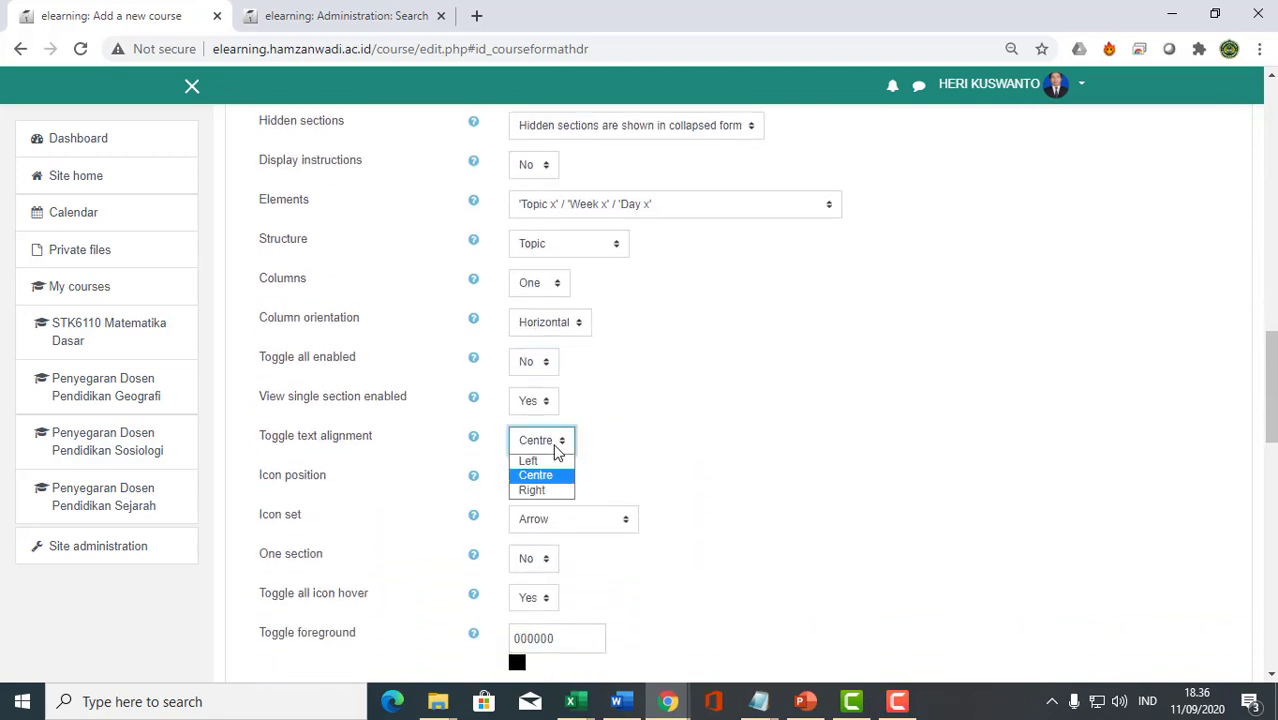
click(548, 461)
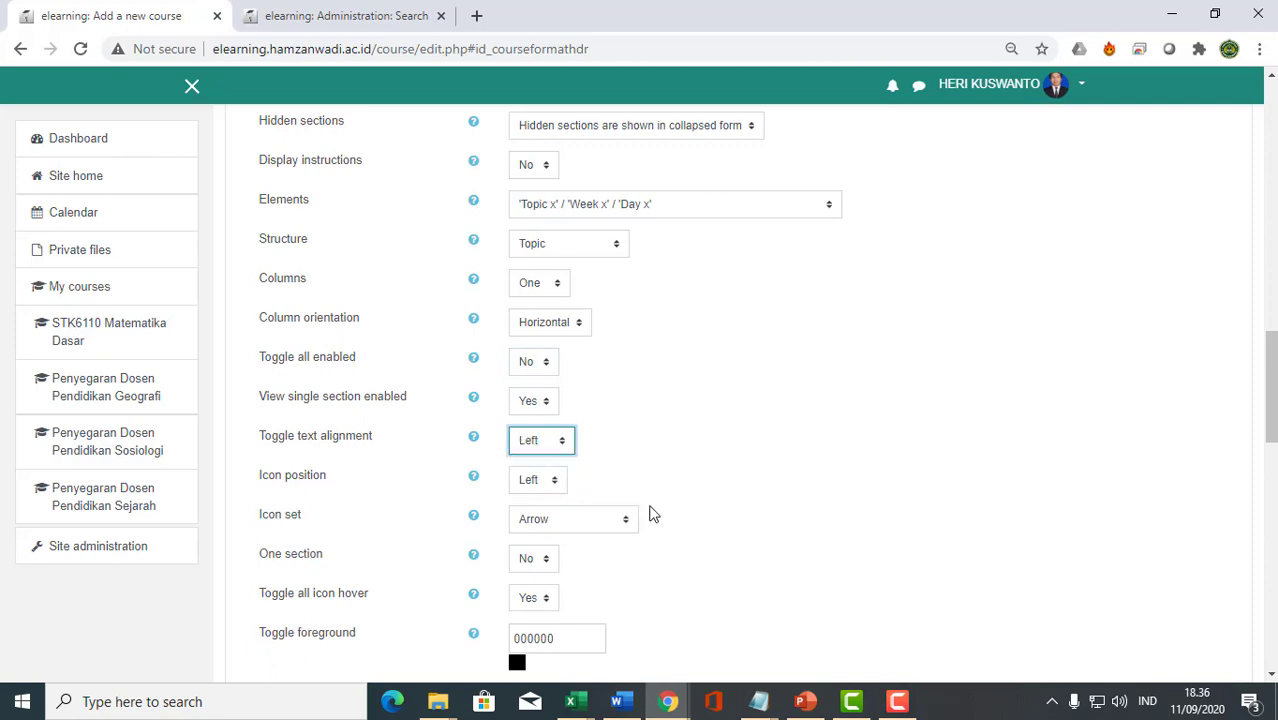
Choose the Switch icon set and set the section summary to show when collapsed for Kelas B.
scroll(682, 494, down, 1)
click(608, 428)
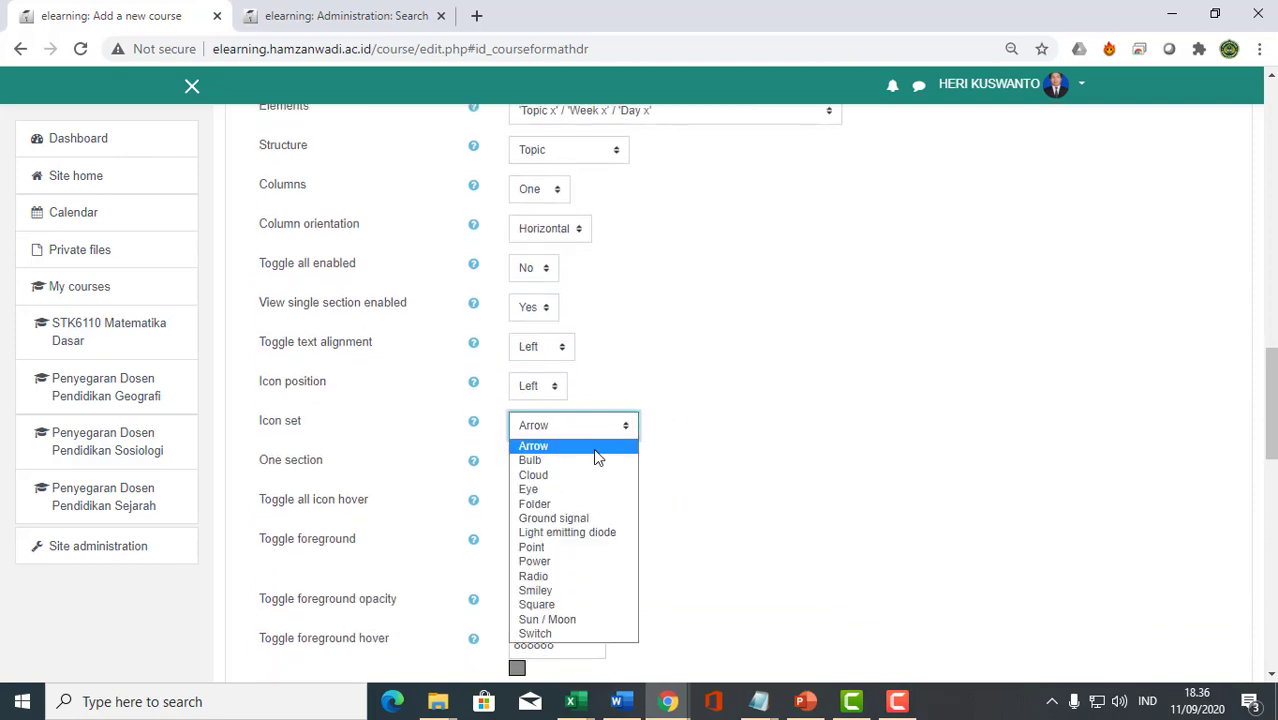
click(560, 634)
scroll(767, 582, down, 6)
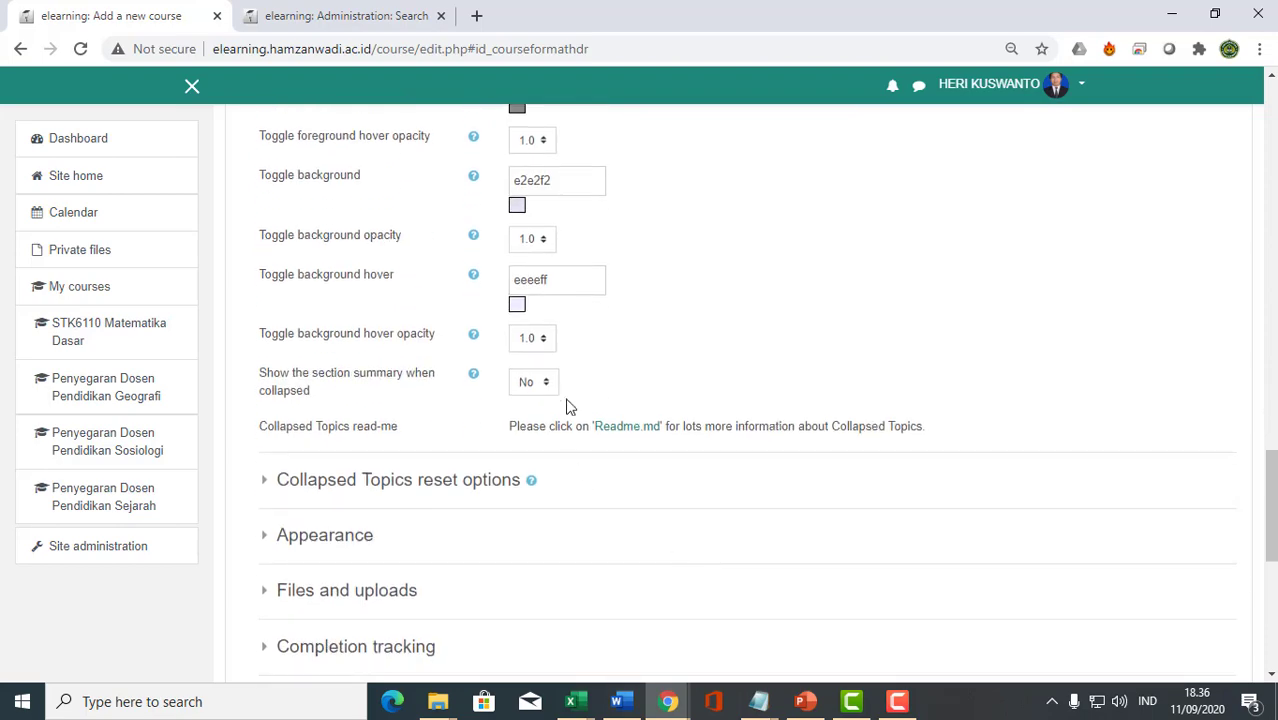
click(530, 382)
click(528, 414)
Save the Kelas B course and return to the course list of the Pemrograman Web category.
scroll(867, 331, down, 4)
click(566, 493)
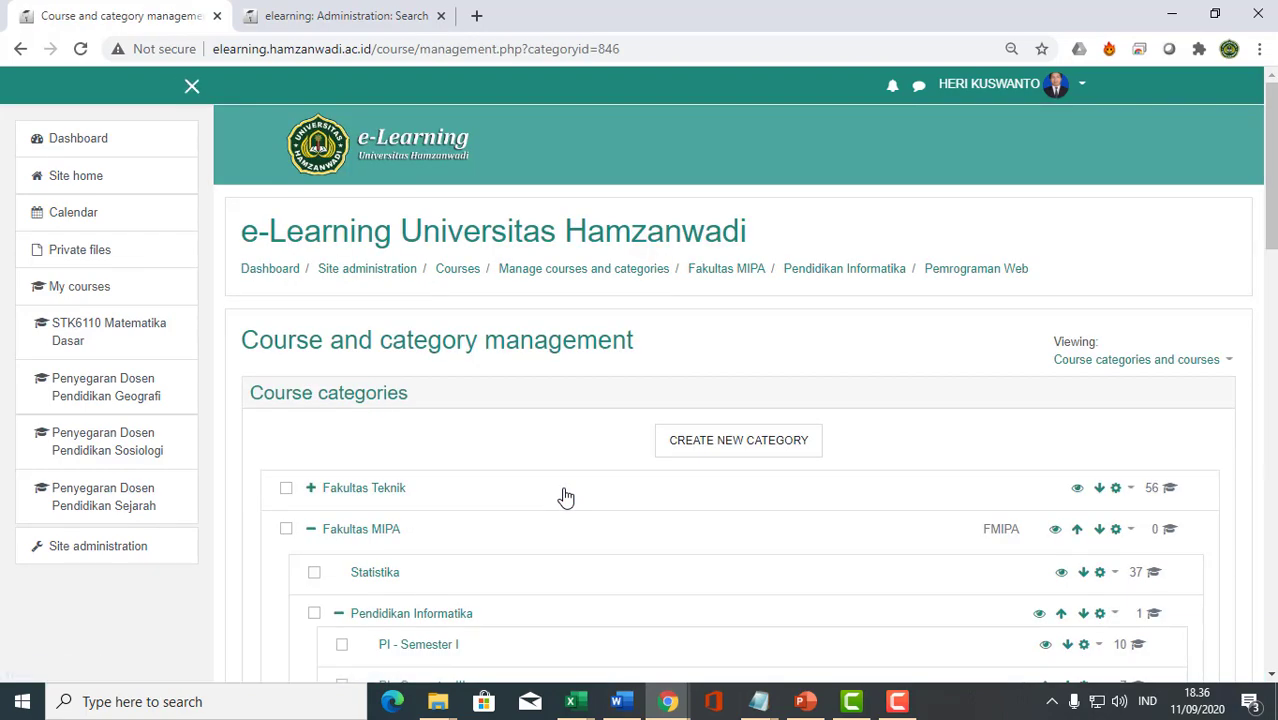
scroll(650, 486, down, 10)
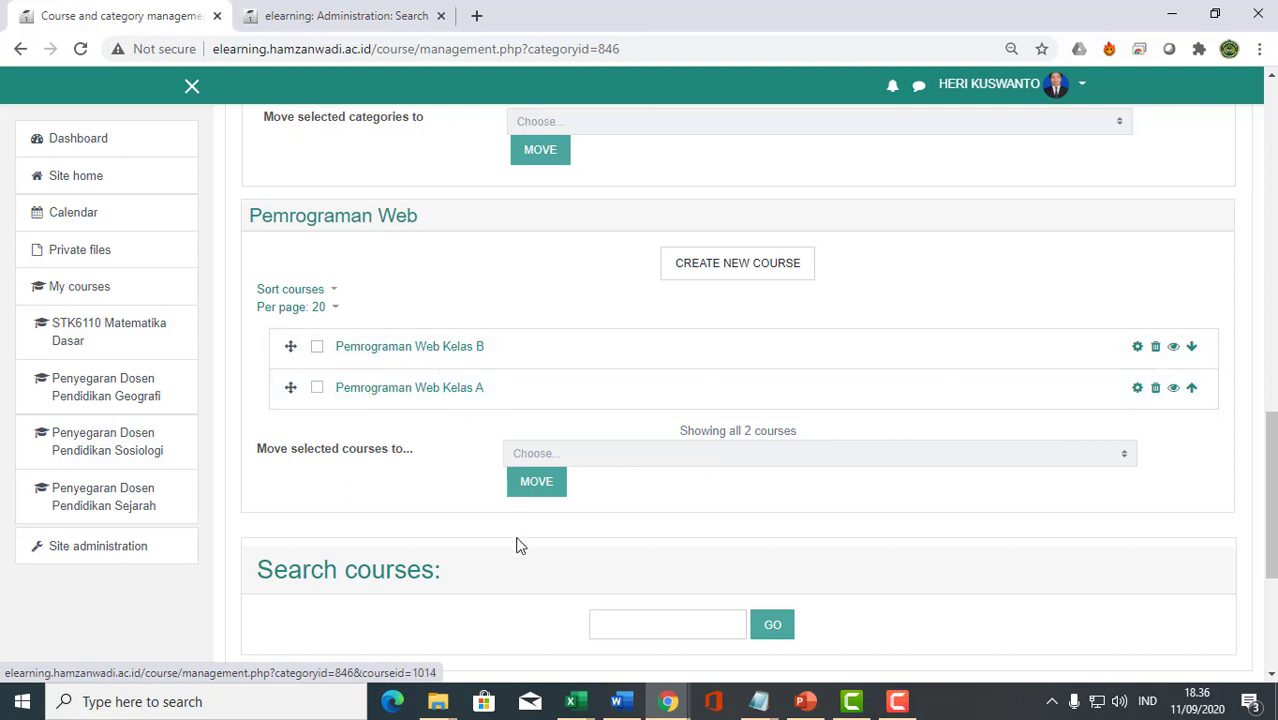
Switch to the Notepad notes and review point 2 on one lecturer teaching several classes of the same course, then put the notes away.
click(777, 693)
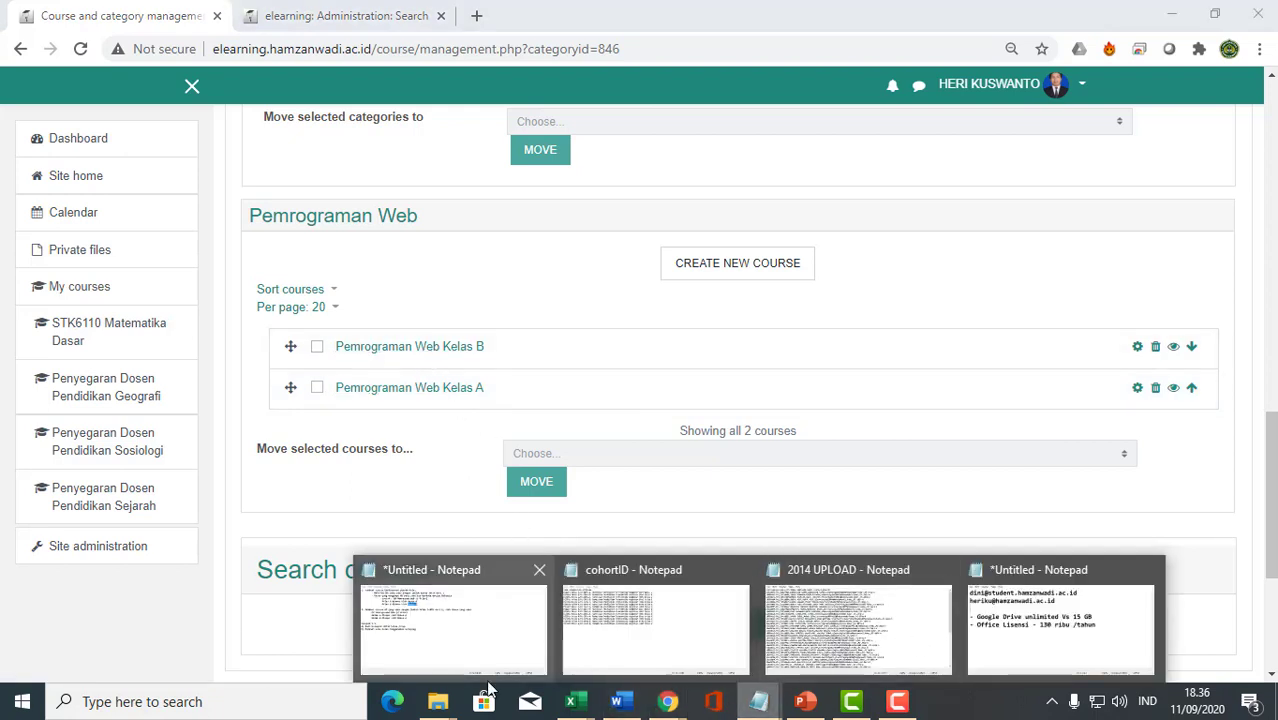
click(441, 632)
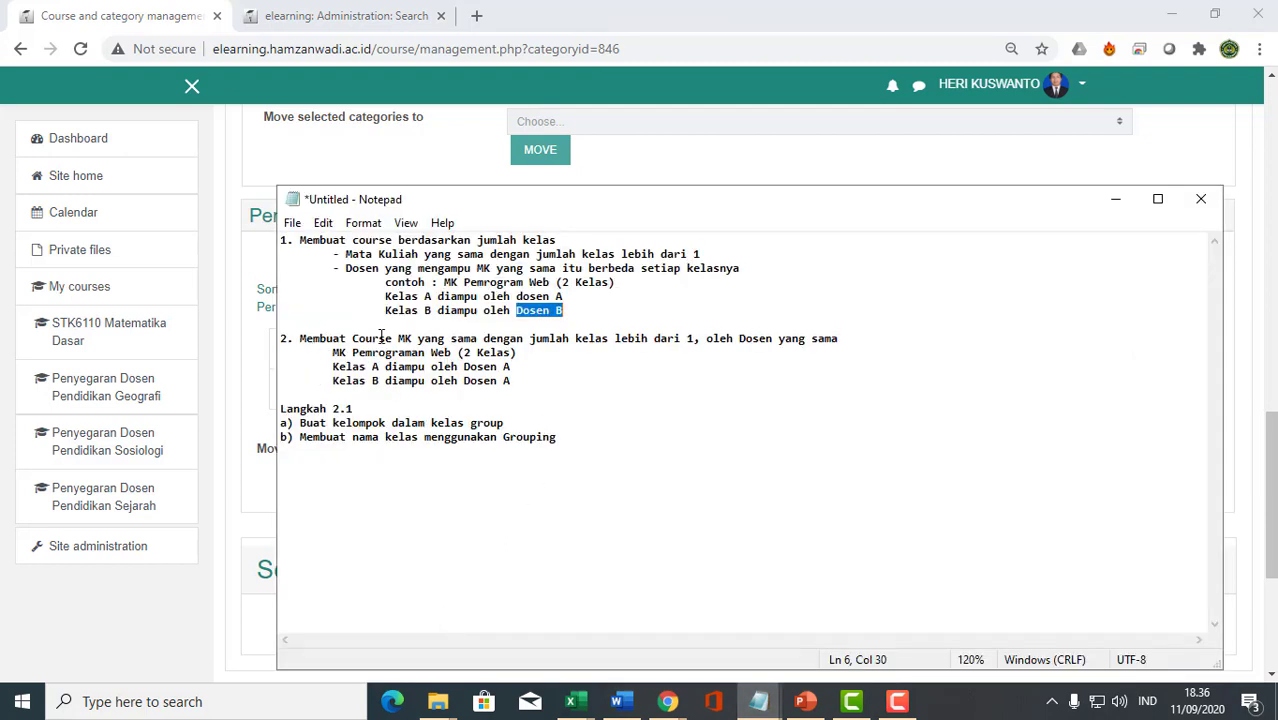
click(589, 339)
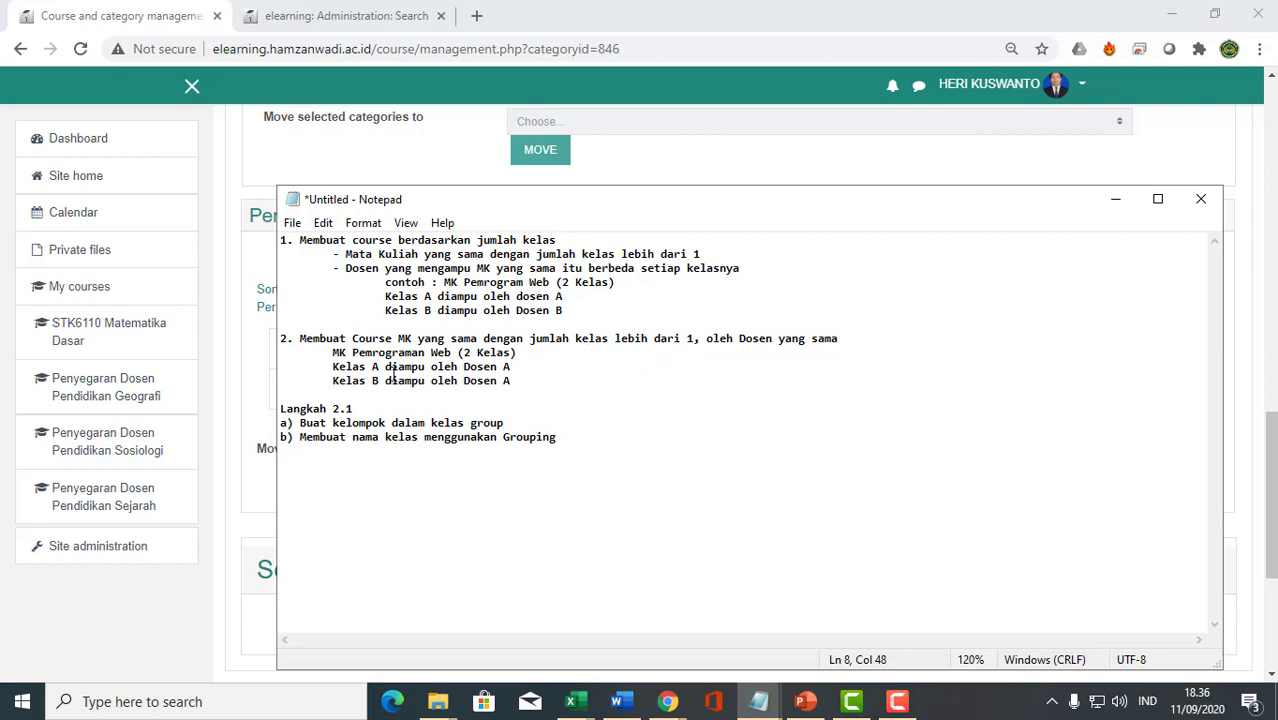
click(531, 383)
click(1122, 202)
Switch to the SEBARAN MATAKULIAH workbook in Excel and check the classes and lecturer listed for Pemrograman Terstruktur under Semester 5.
scroll(933, 275, up, 3)
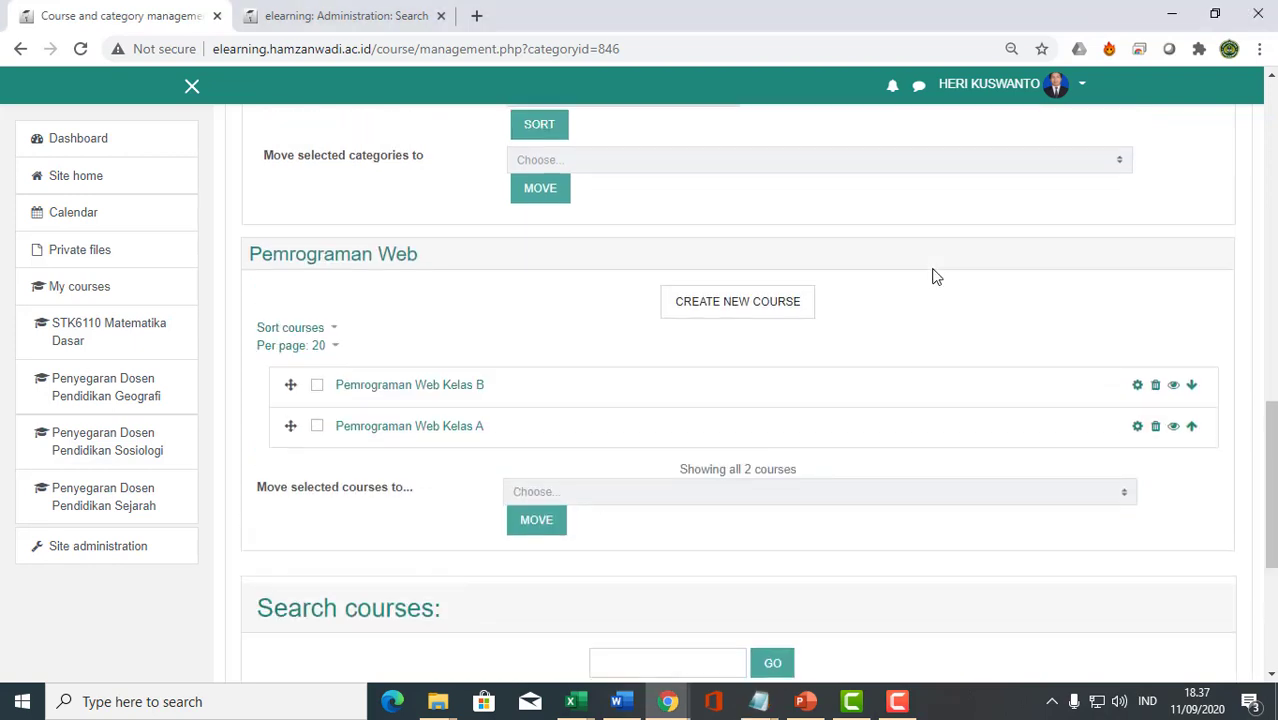
scroll(933, 275, up, 4)
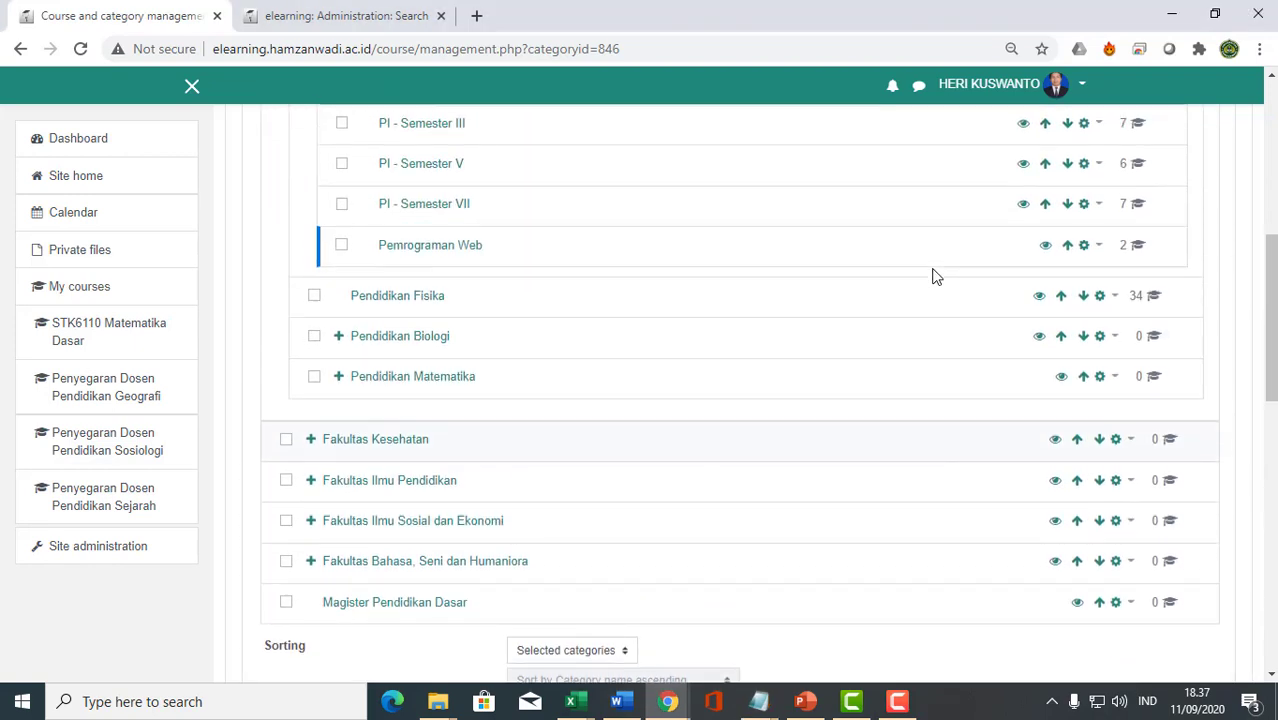
scroll(933, 275, up, 2)
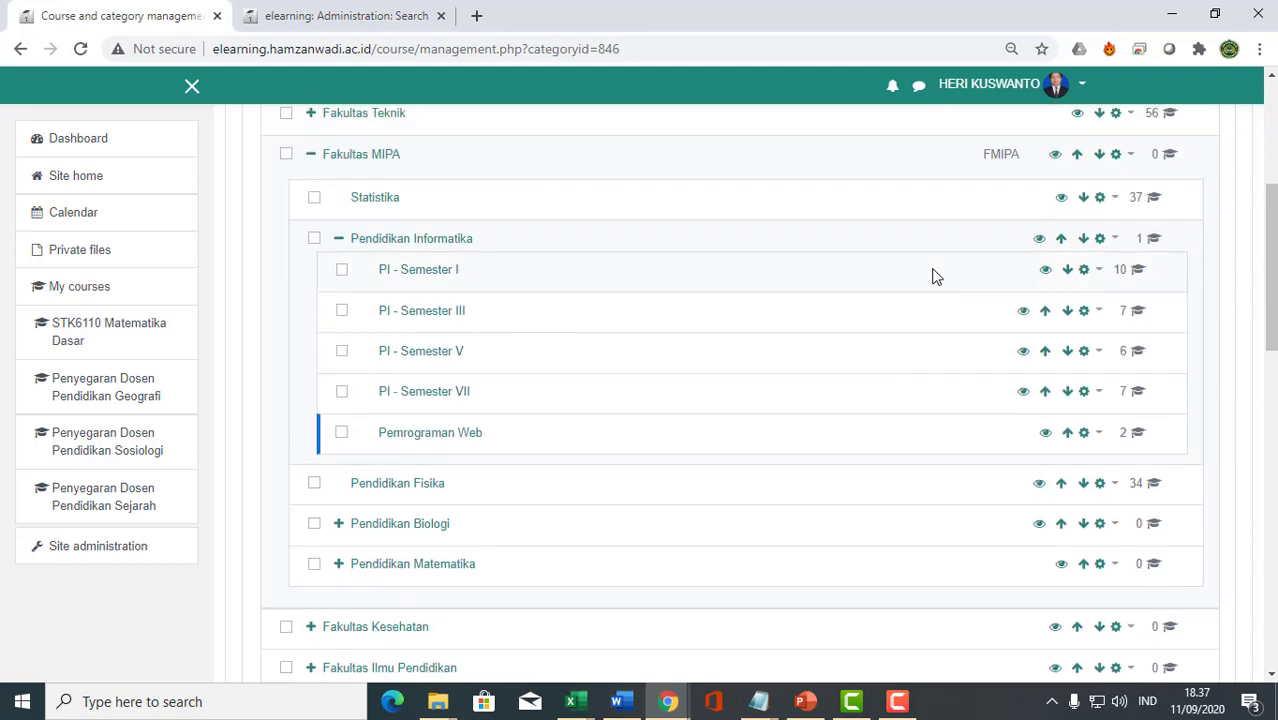
mouse_move(571, 701)
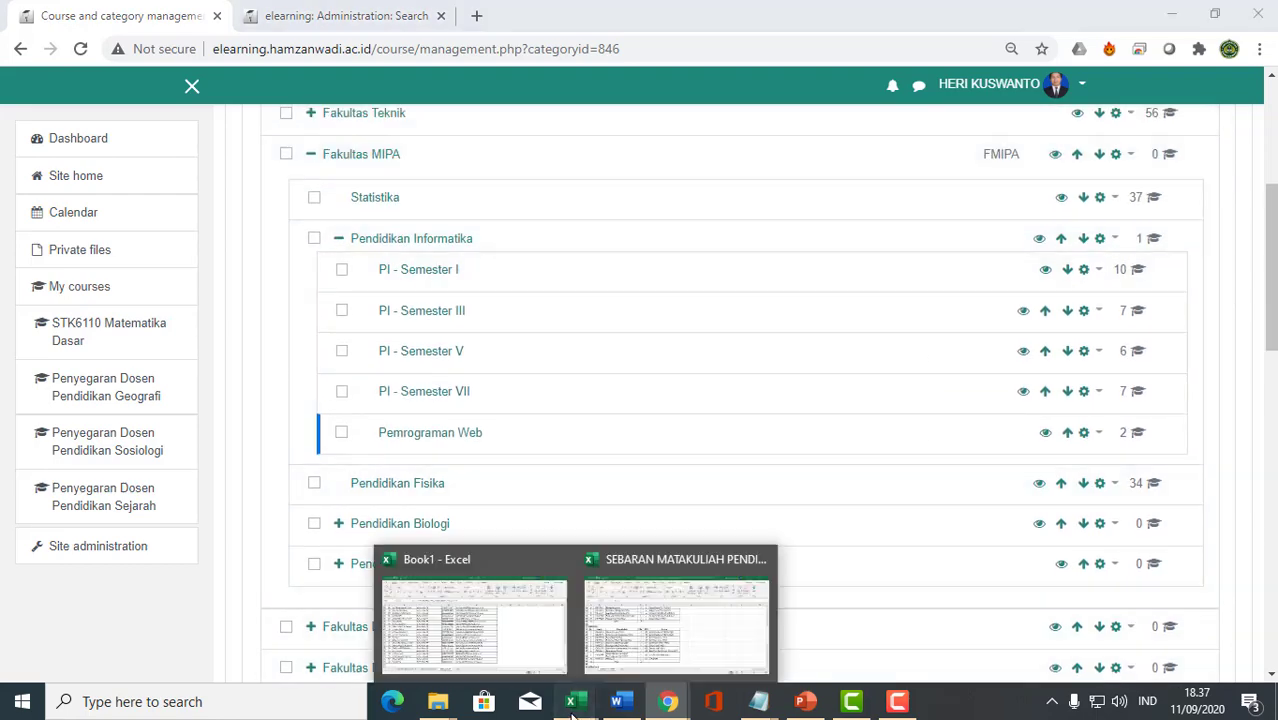
mouse_move(546, 660)
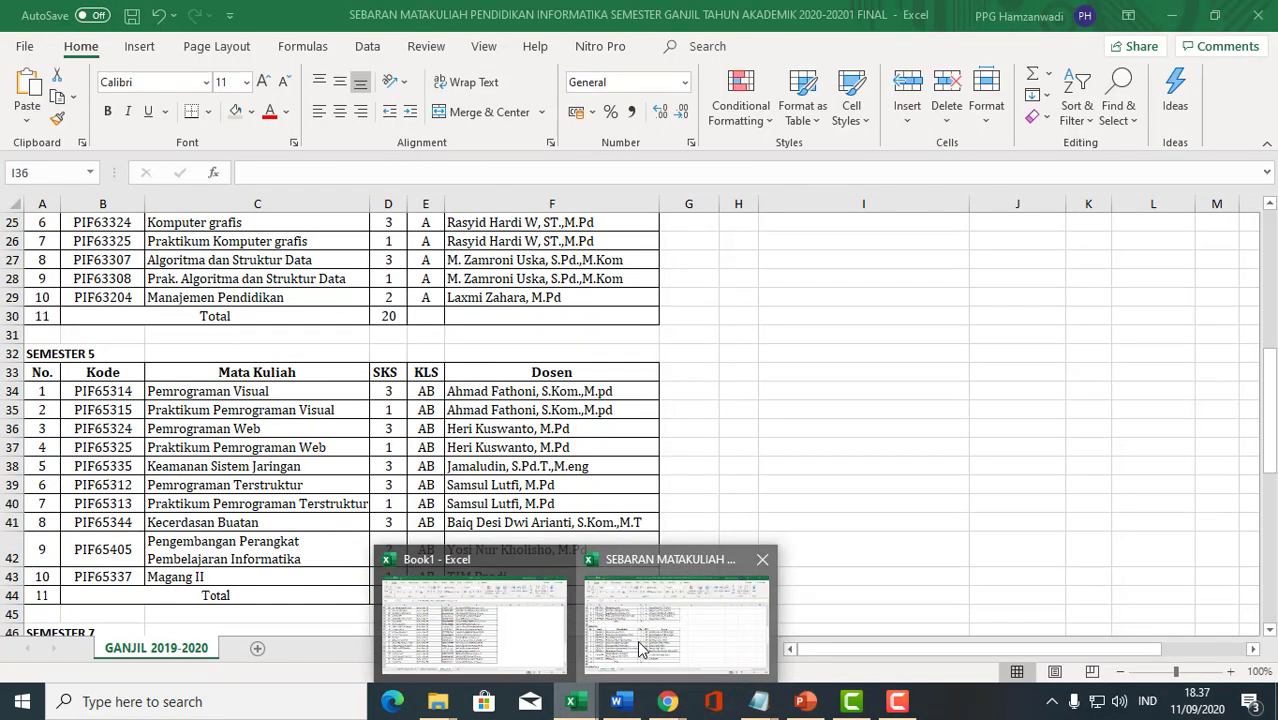
click(677, 625)
click(682, 448)
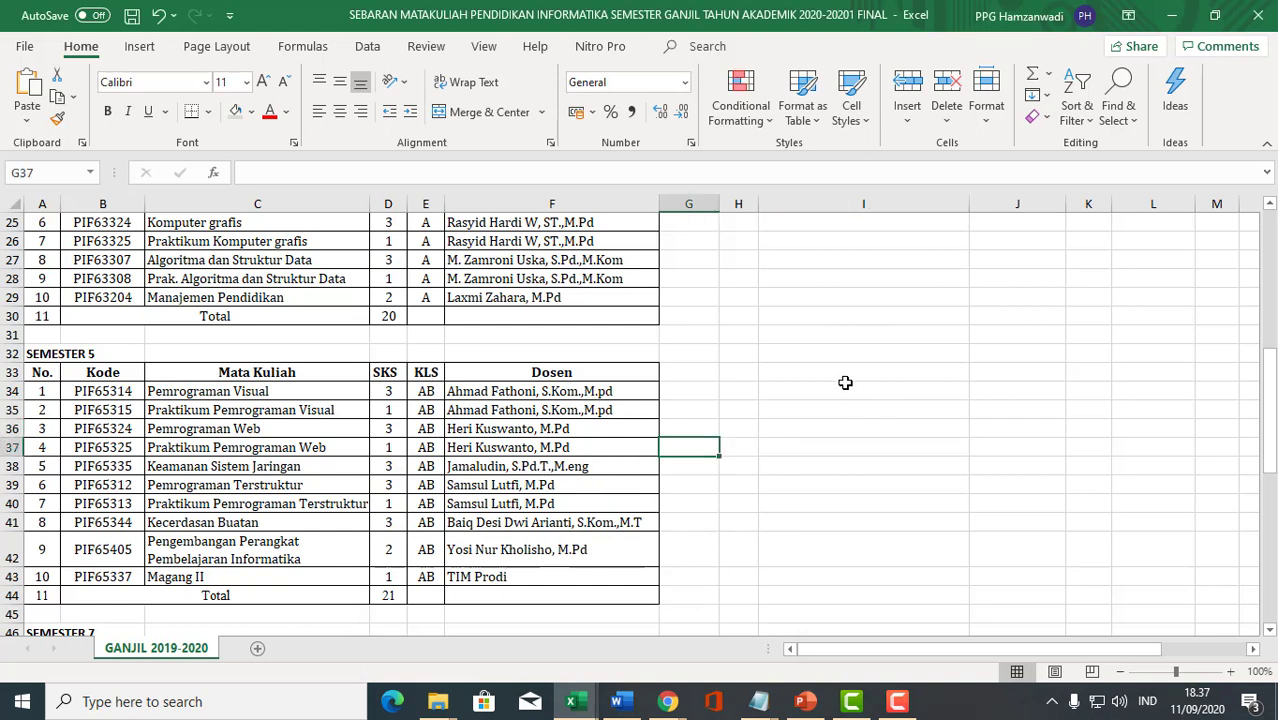
click(233, 488)
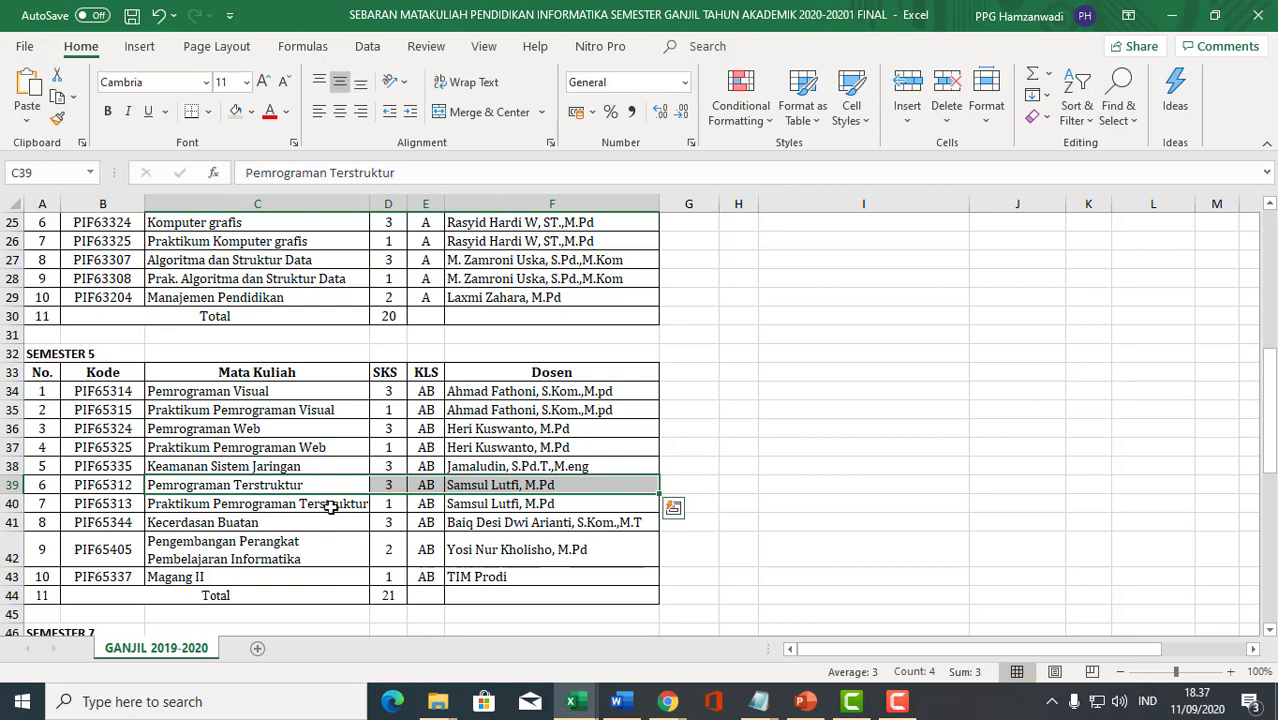
click(440, 486)
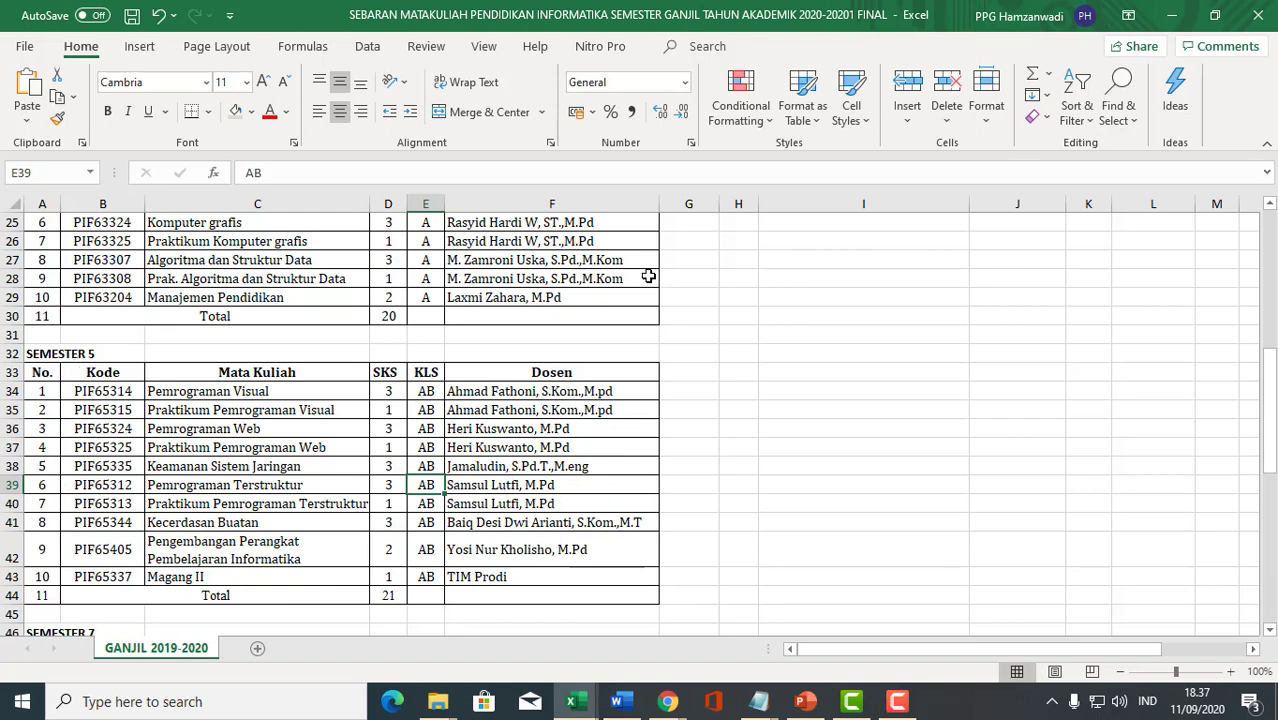
Switch back to Chrome and open the settings of PI - 05 - Pemrograman Terstruktur in the PI - Semester V category.
mouse_move(666, 703)
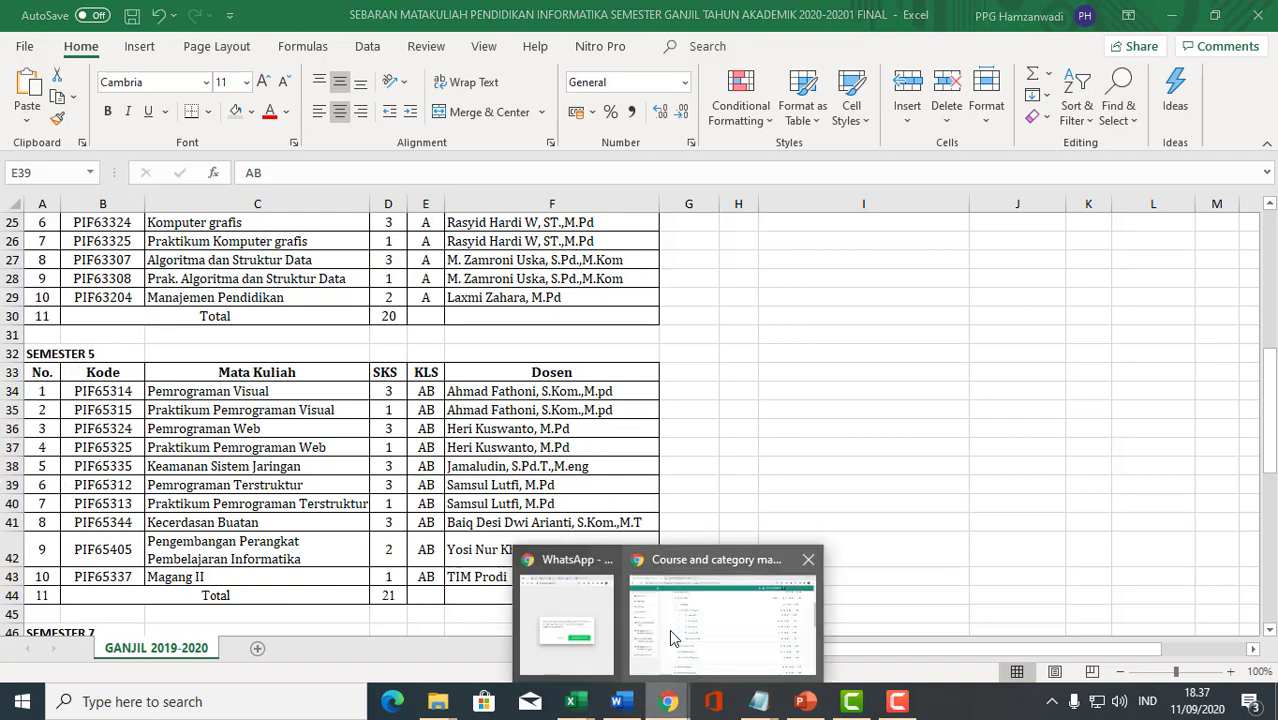
click(745, 615)
click(411, 354)
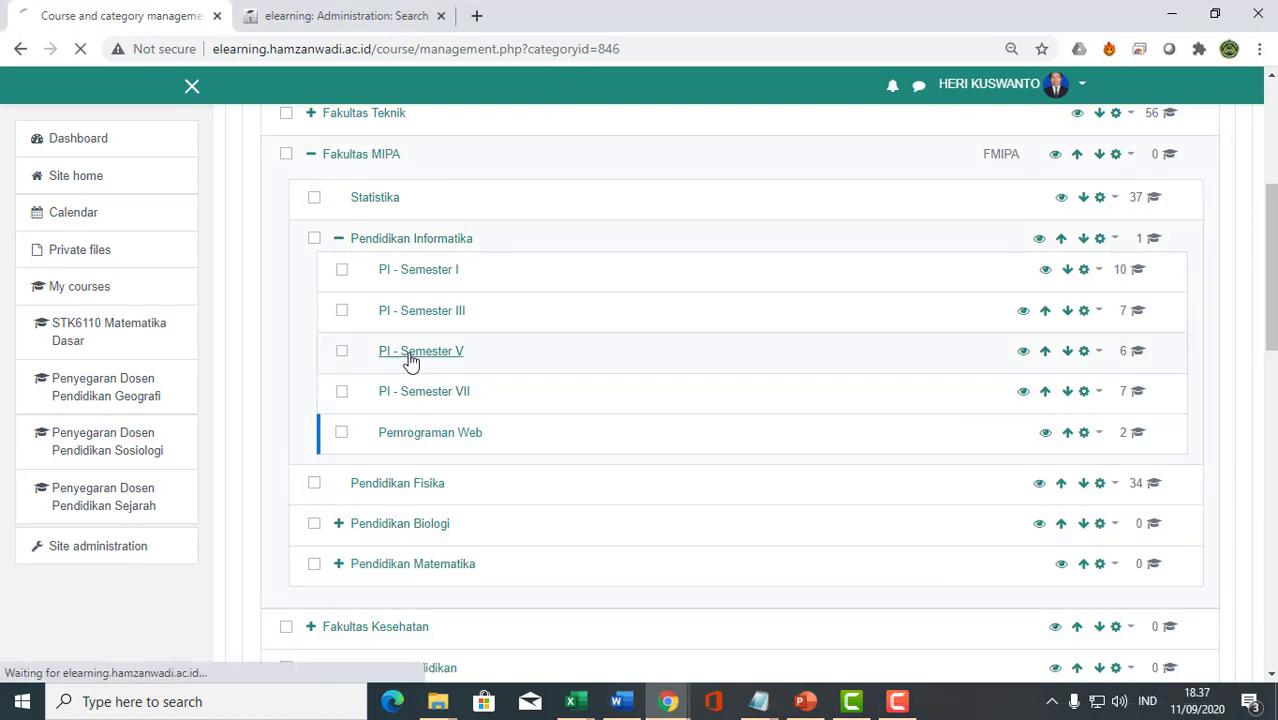
scroll(410, 360, down, 10)
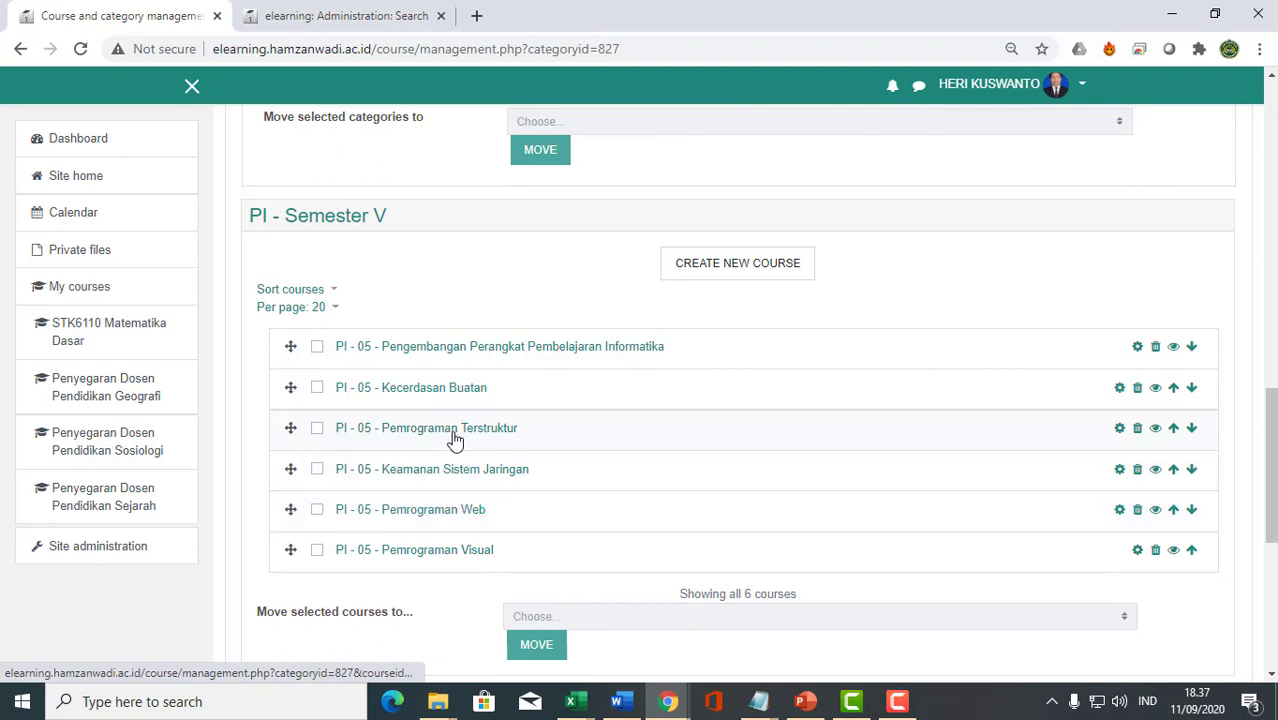
click(1120, 430)
Change the Pemrograman Terstruktur course format to Collapsed Topics with 10 sections.
scroll(858, 384, down, 2)
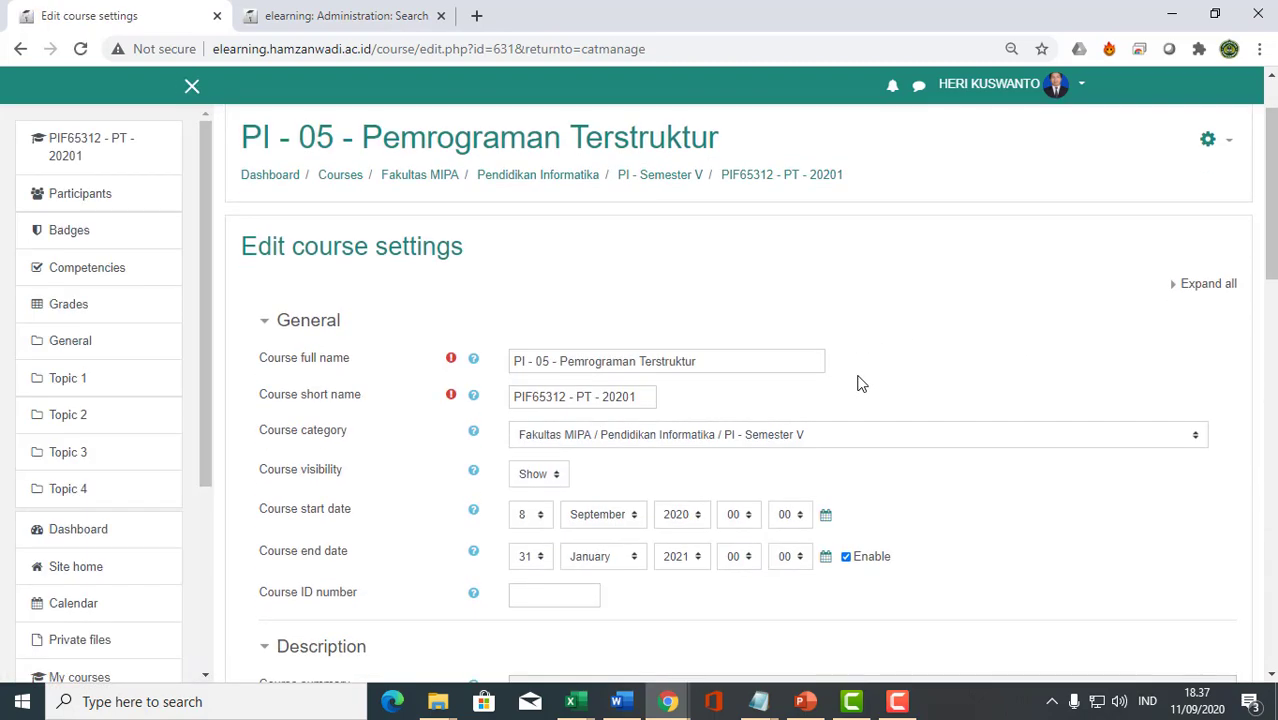
scroll(858, 384, down, 8)
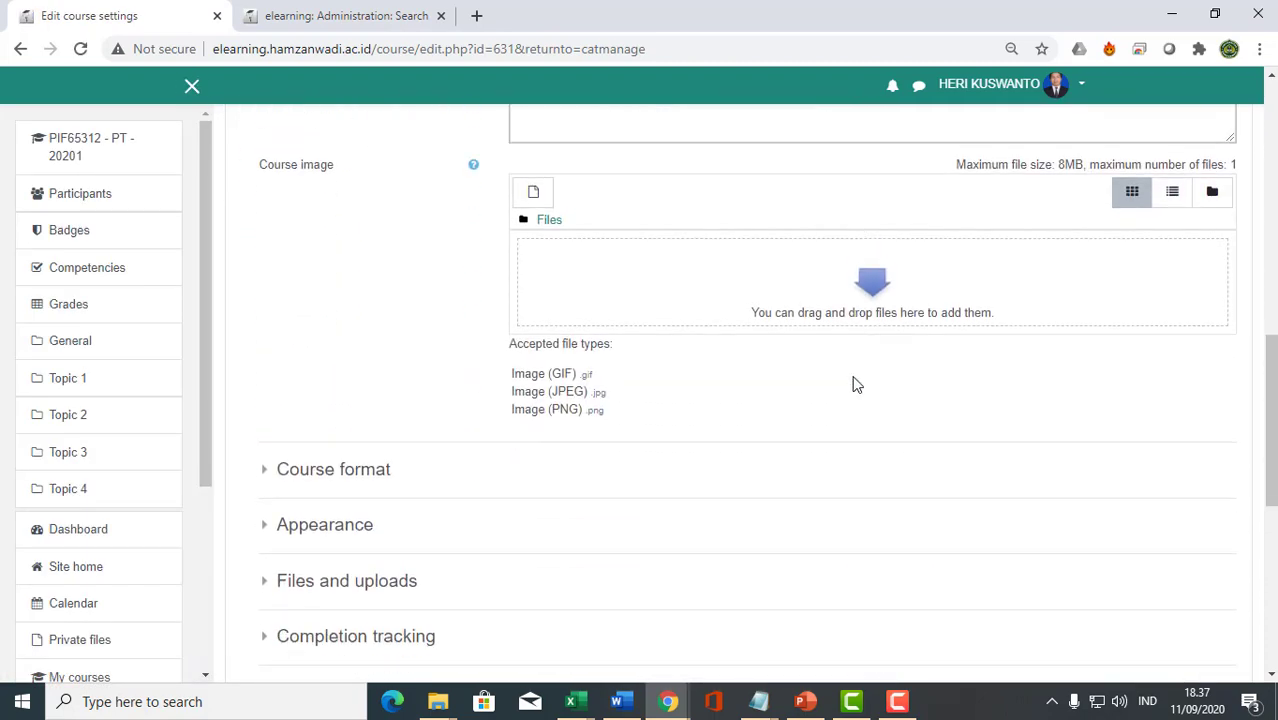
scroll(856, 384, down, 1)
click(286, 350)
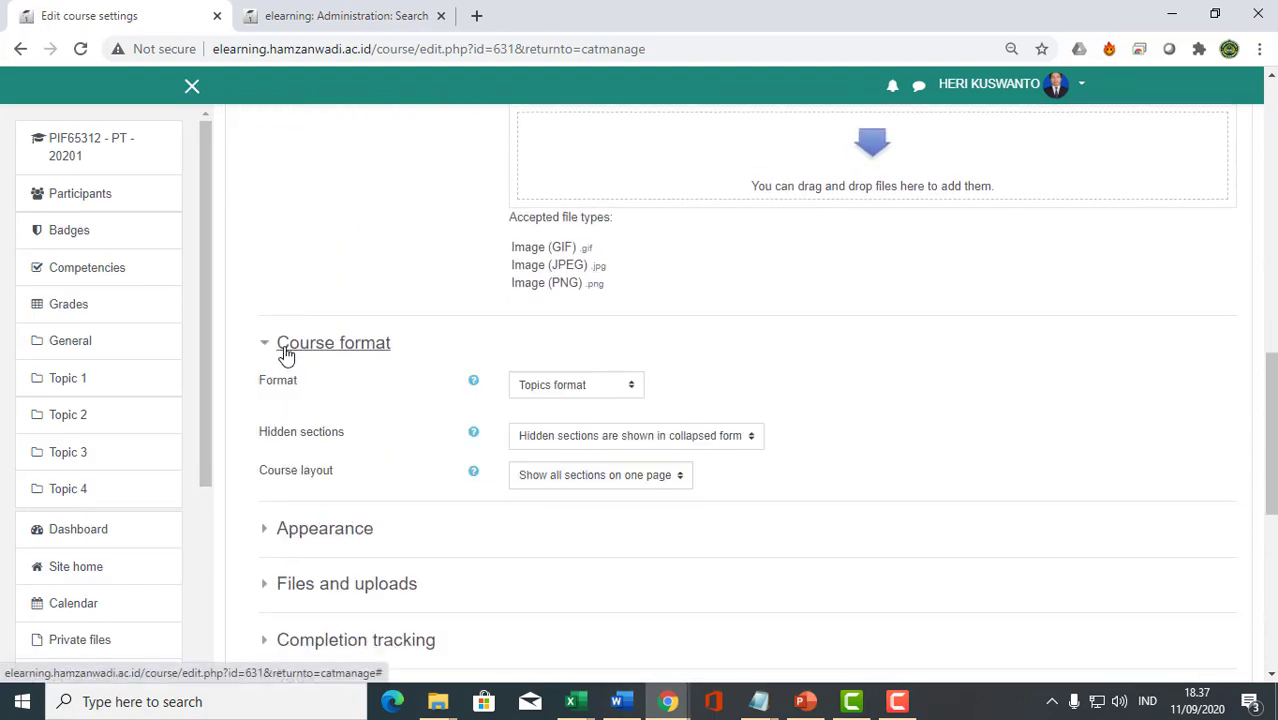
click(597, 389)
click(590, 438)
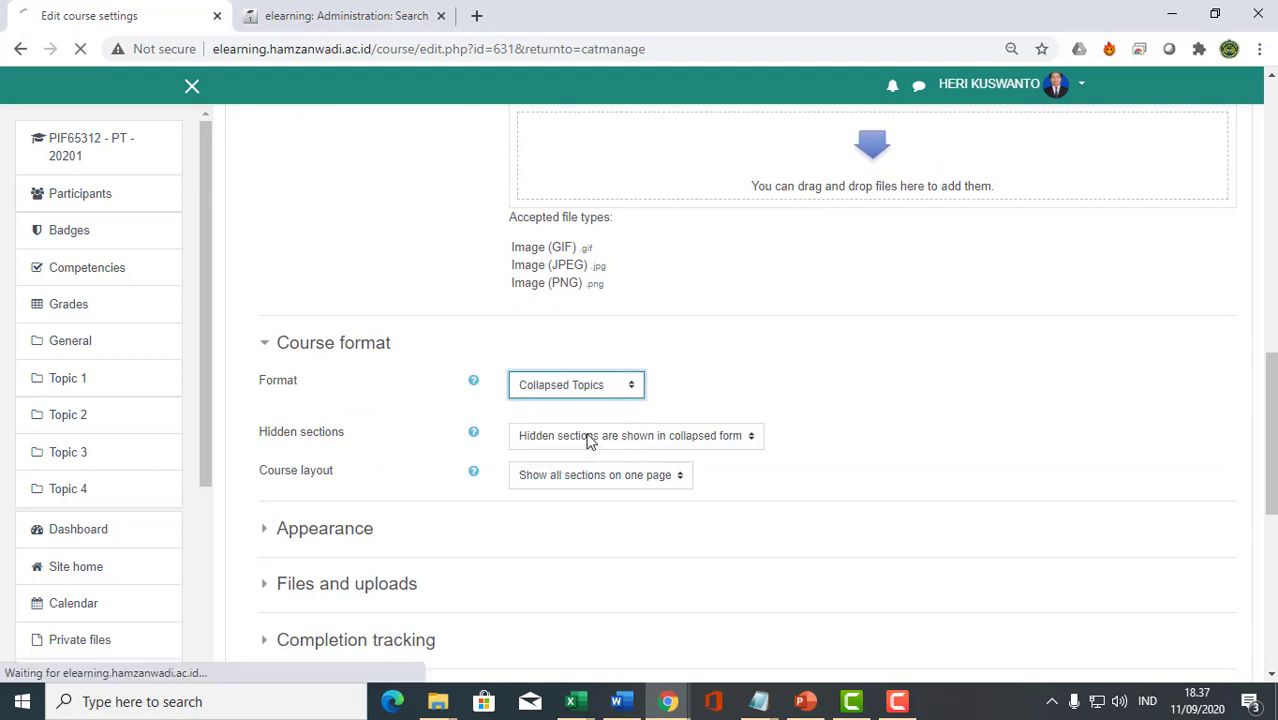
click(530, 180)
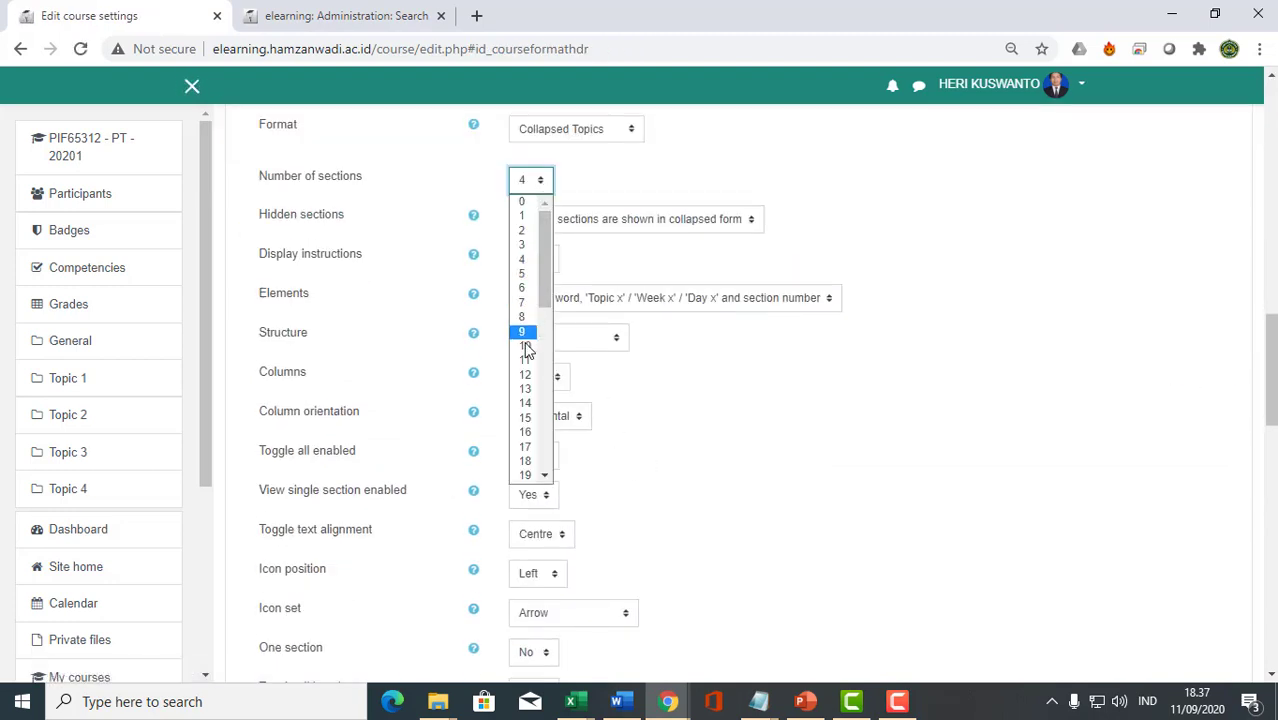
click(525, 346)
Set Display instructions to No and Elements to 'Topic x' / 'Week x' / 'Day x' for Pemrograman Terstruktur.
click(548, 262)
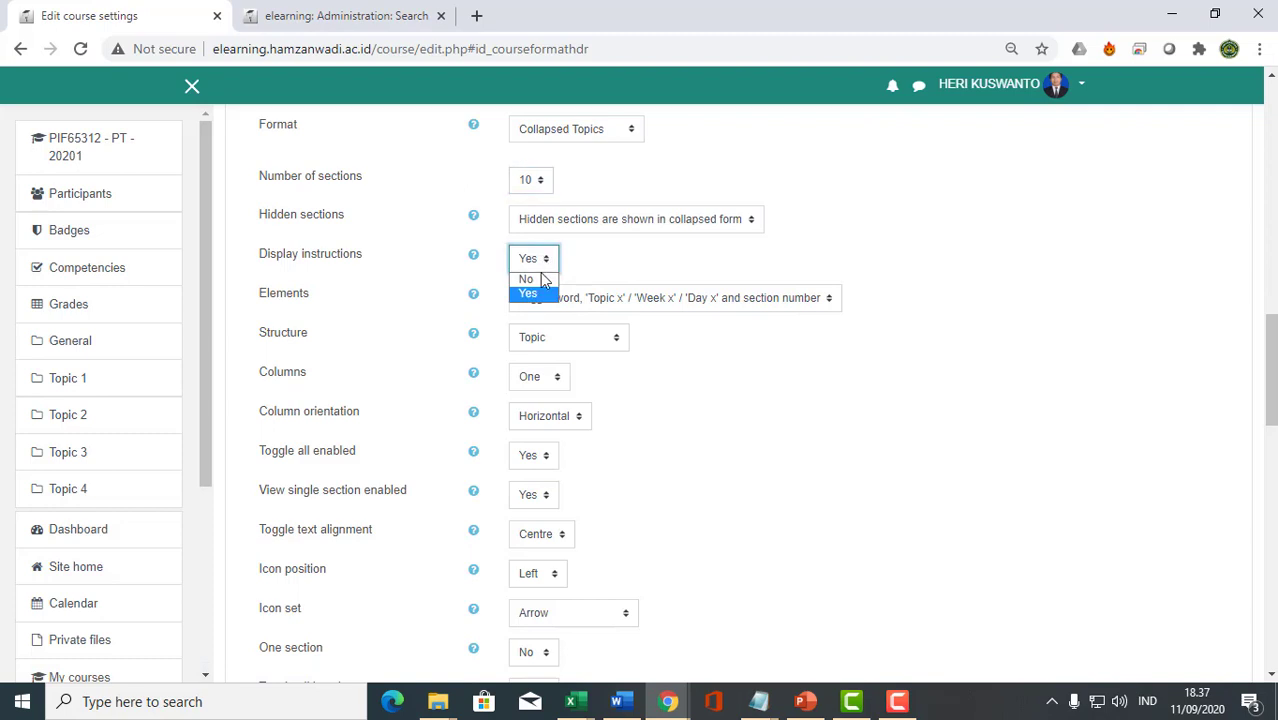
click(530, 290)
click(588, 302)
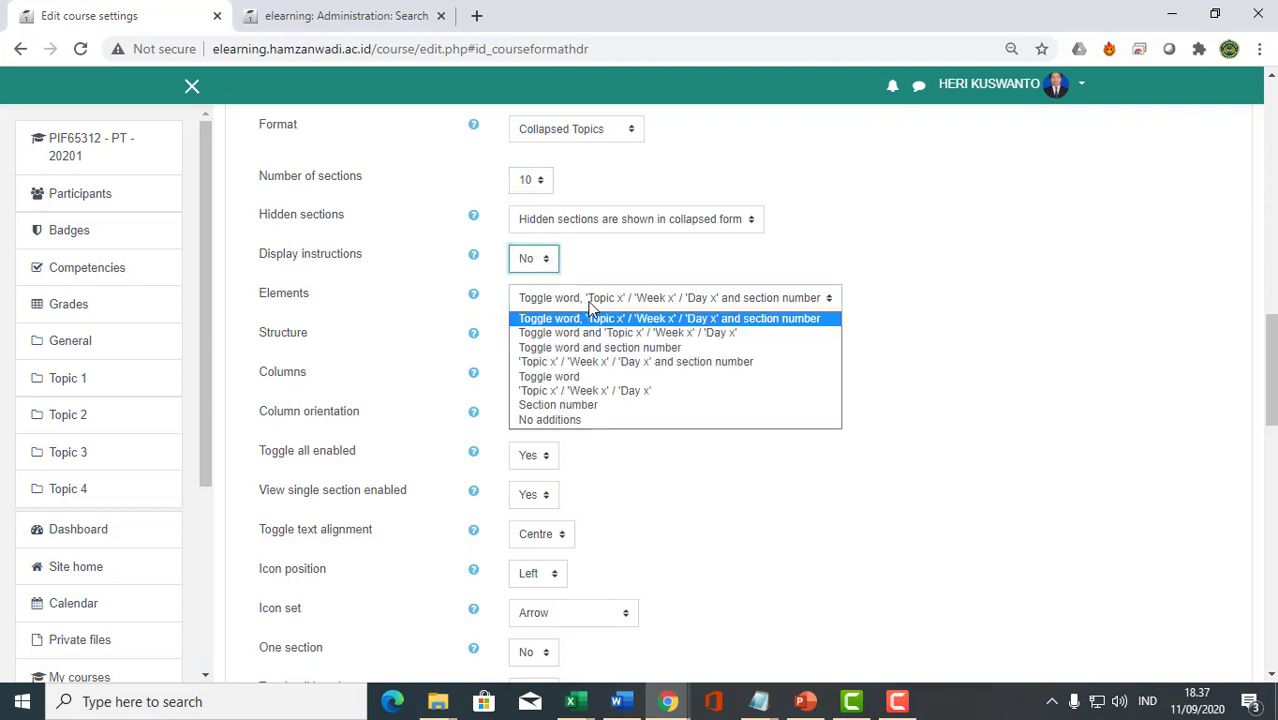
click(590, 391)
Set Toggle all enabled to No and Toggle text alignment to Left for Pemrograman Terstruktur.
click(538, 463)
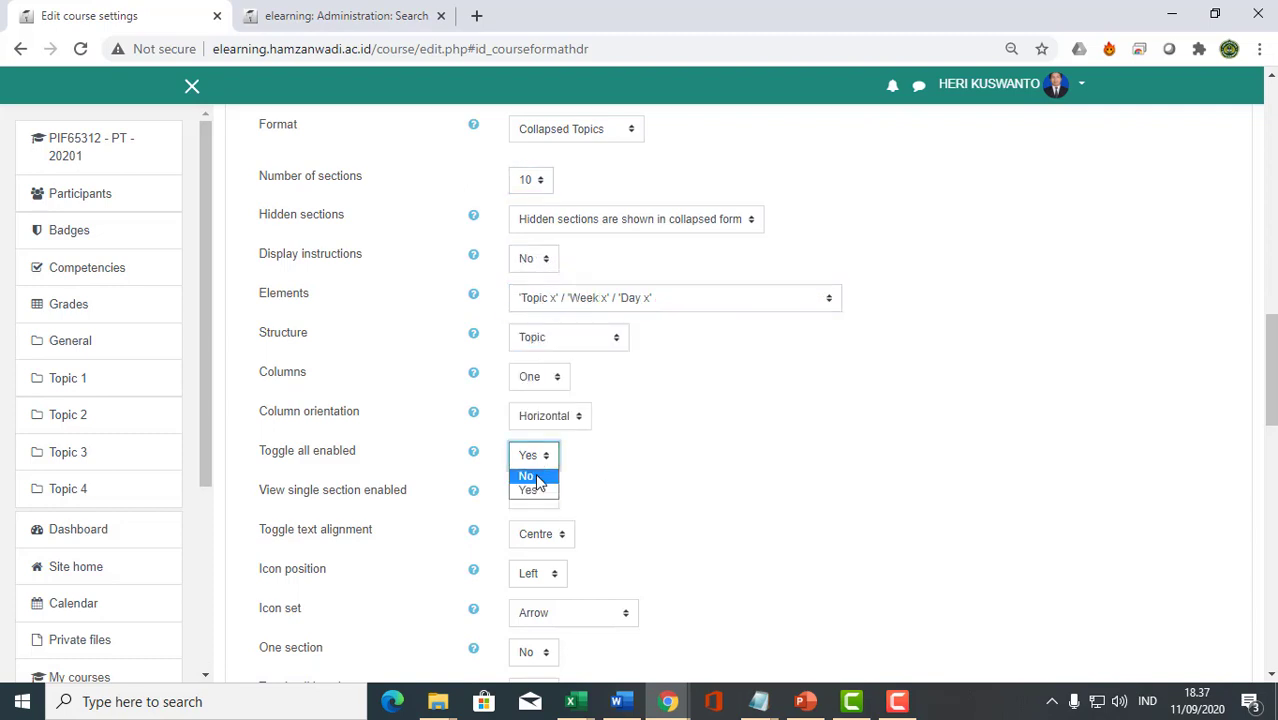
click(685, 480)
scroll(650, 465, down, 3)
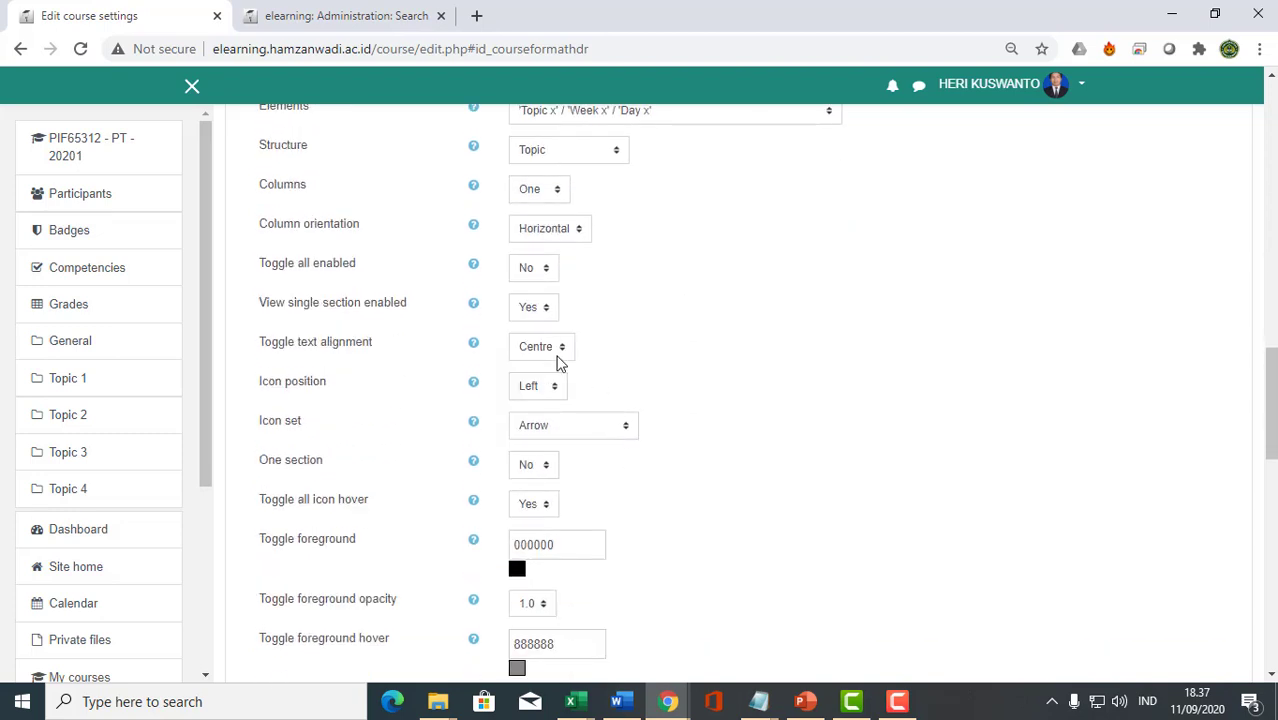
click(557, 356)
click(552, 366)
Choose the Switch icon set and set Show the section summary when collapsed to Yes for Pemrograman Terstruktur.
click(595, 428)
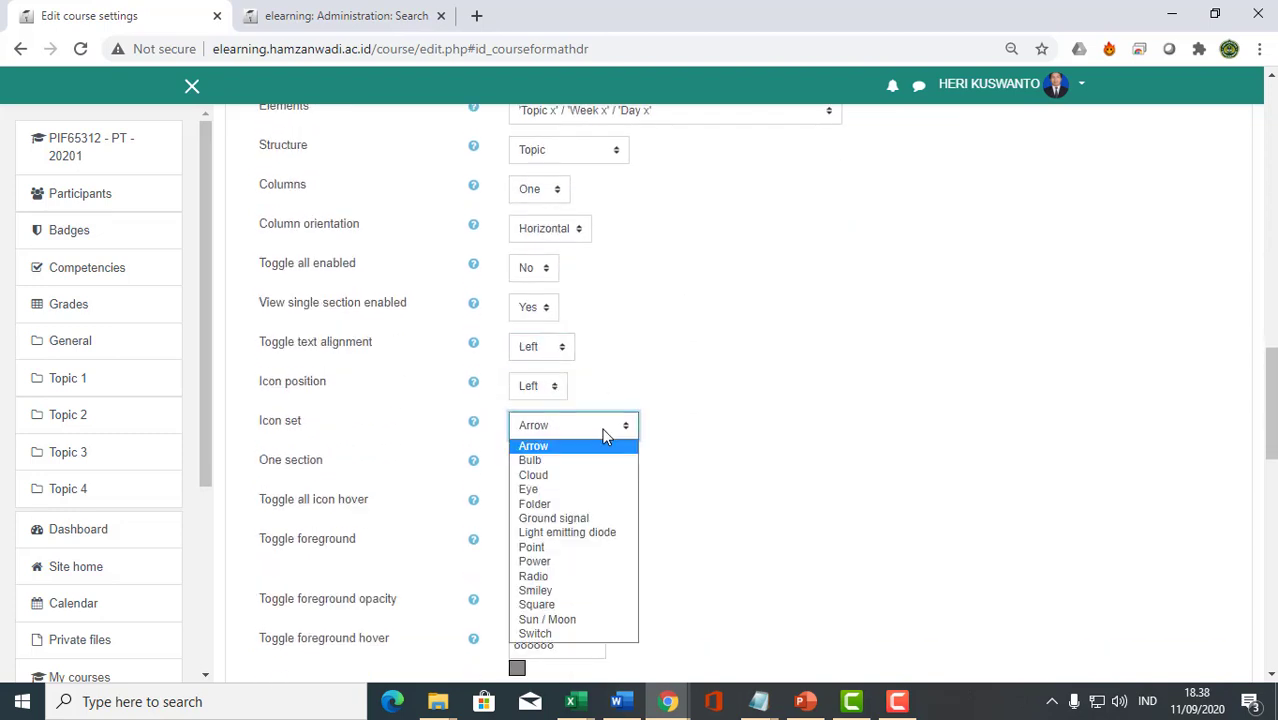
click(565, 633)
scroll(725, 557, down, 5)
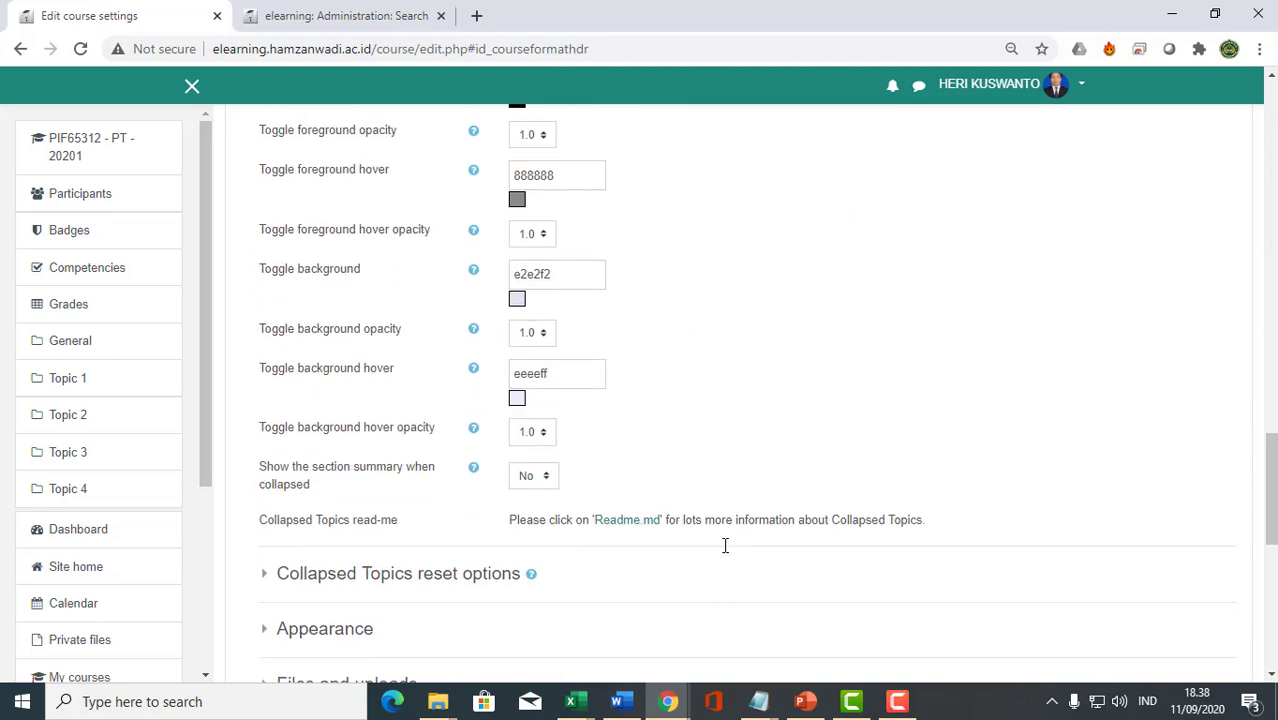
click(545, 480)
click(528, 512)
scroll(758, 492, down, 3)
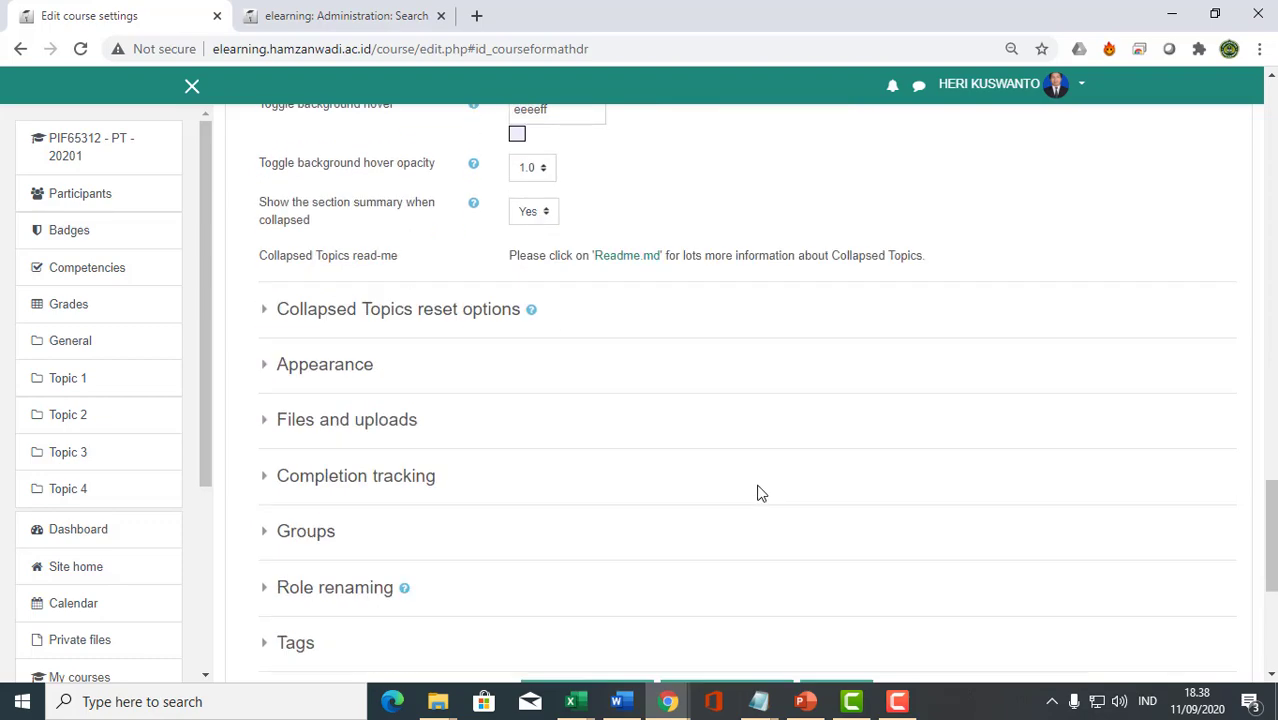
Save the Pemrograman Terstruktur course settings, return to course management and reopen that course's settings for review.
scroll(758, 492, down, 1)
click(592, 588)
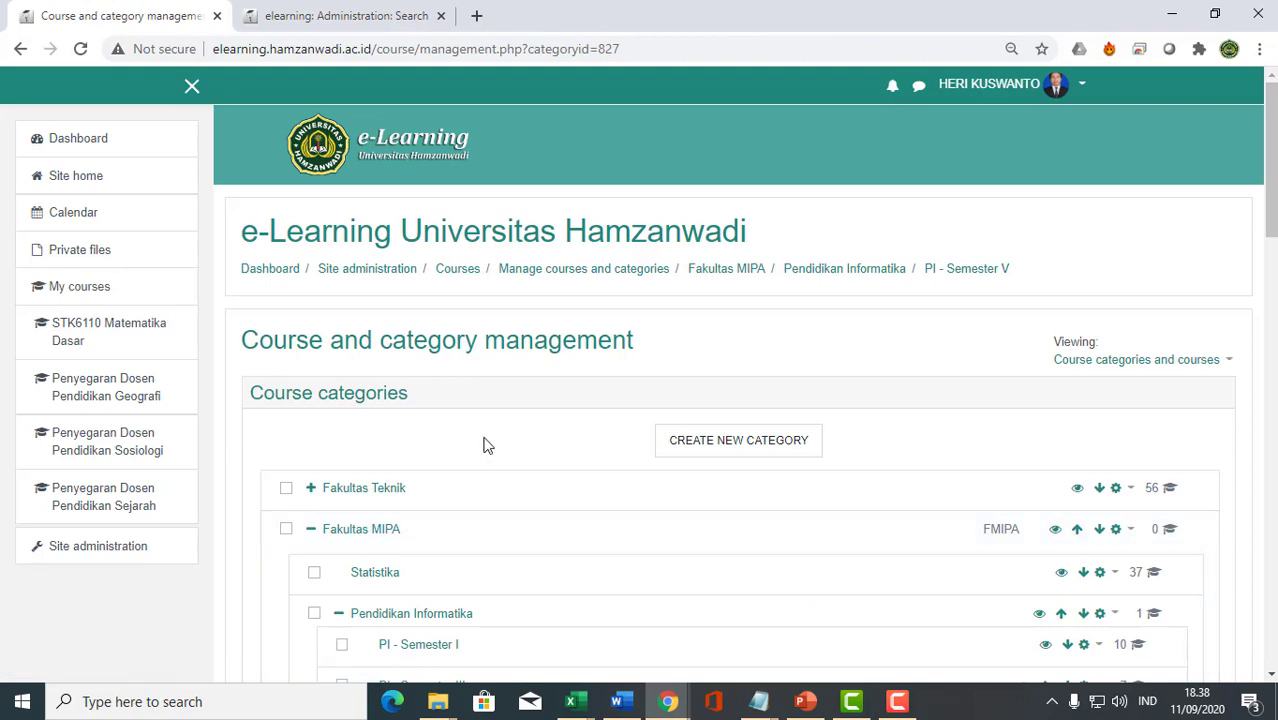
scroll(490, 430, down, 6)
scroll(505, 411, down, 10)
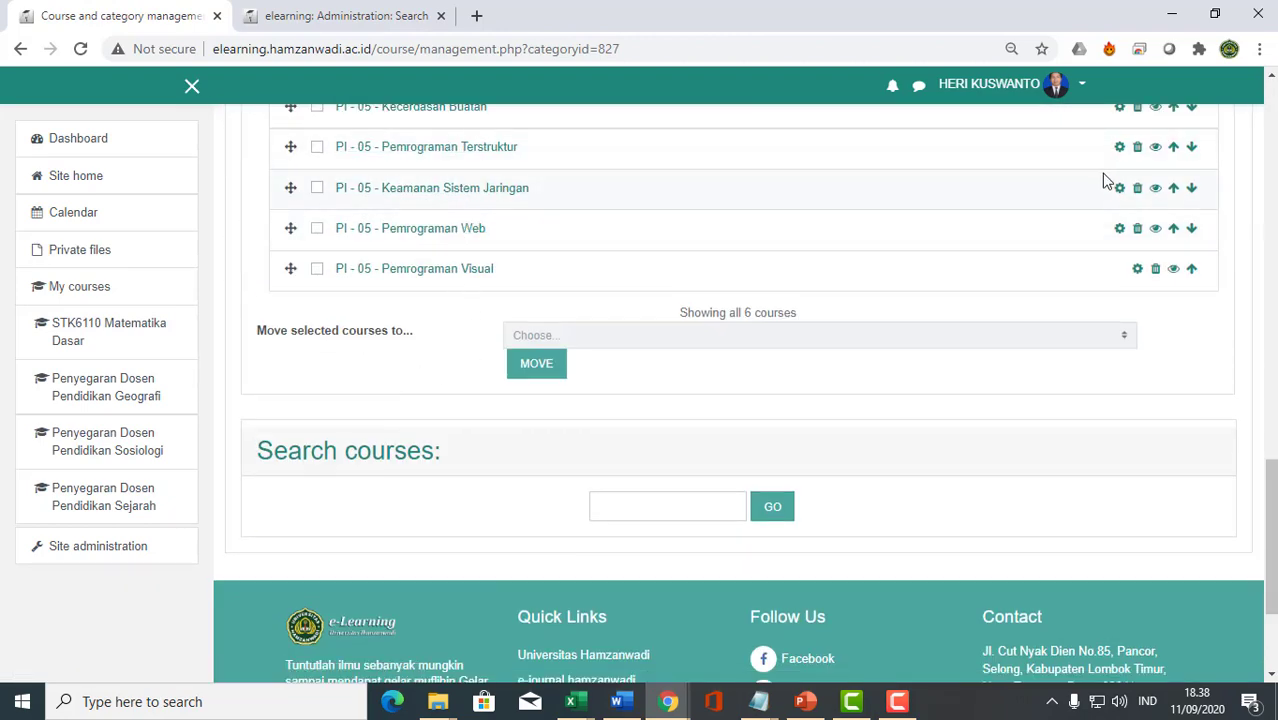
click(1119, 148)
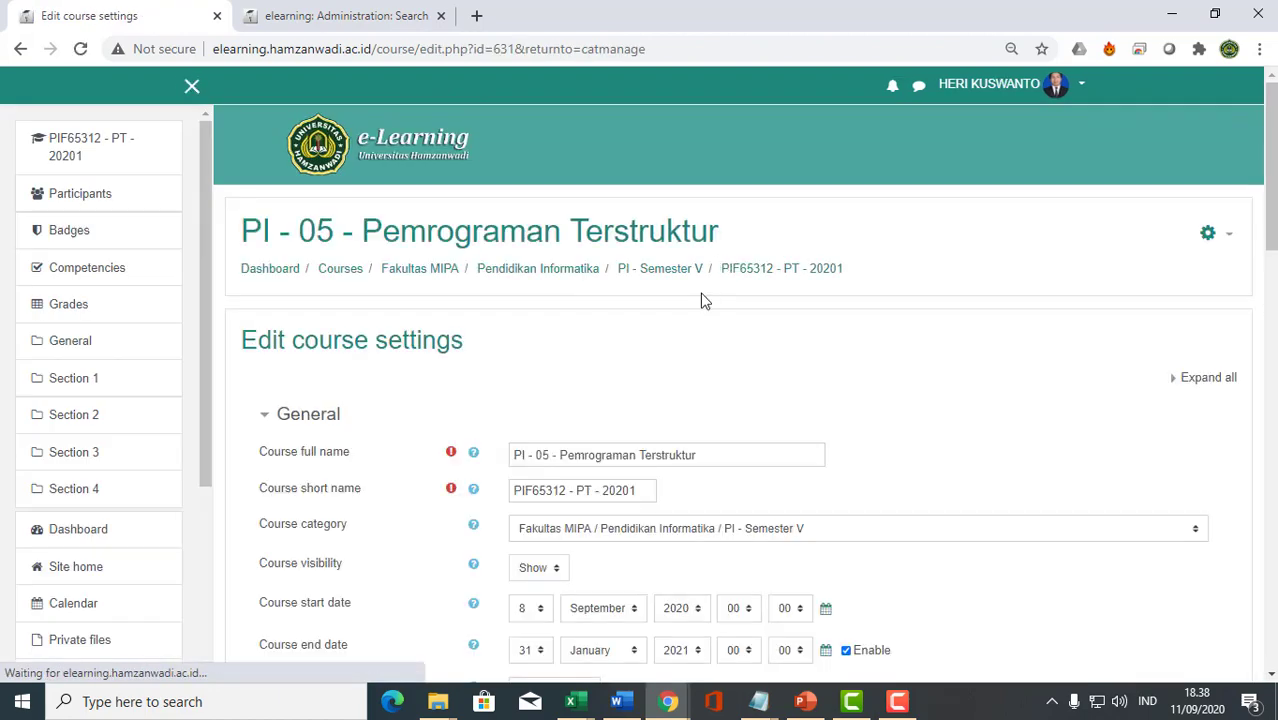
scroll(789, 268, down, 15)
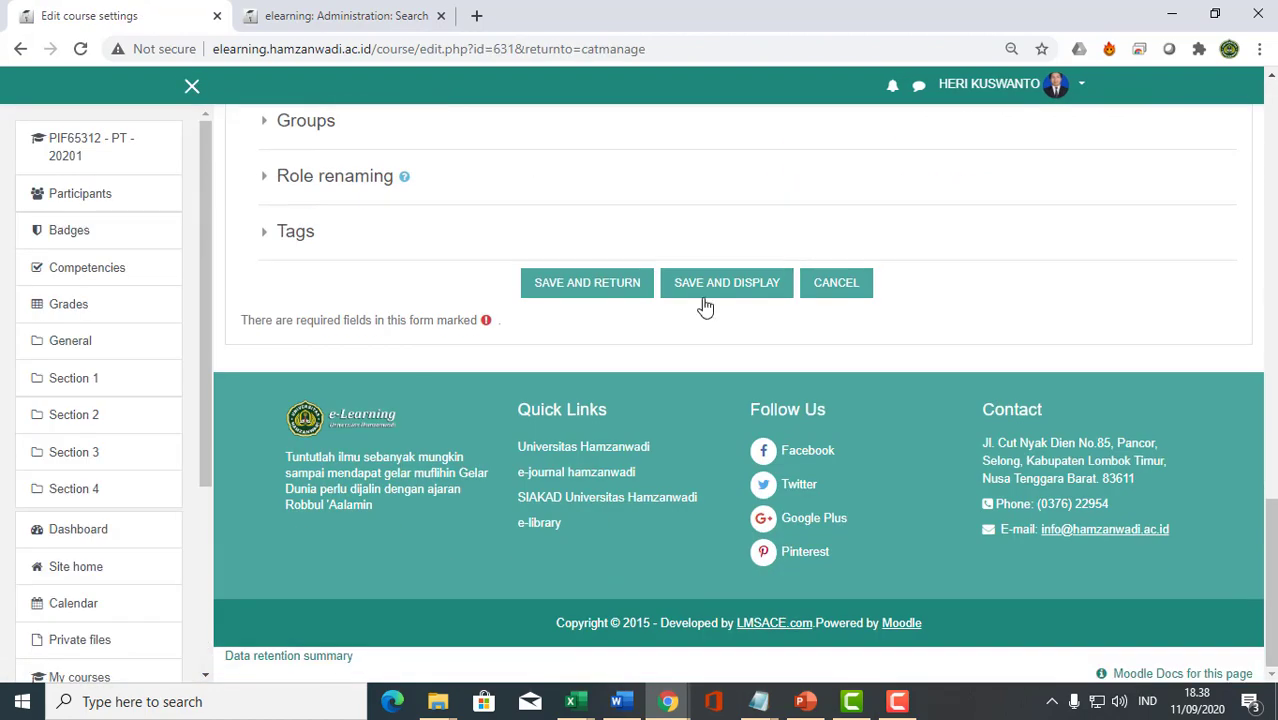
scroll(452, 242, up, 10)
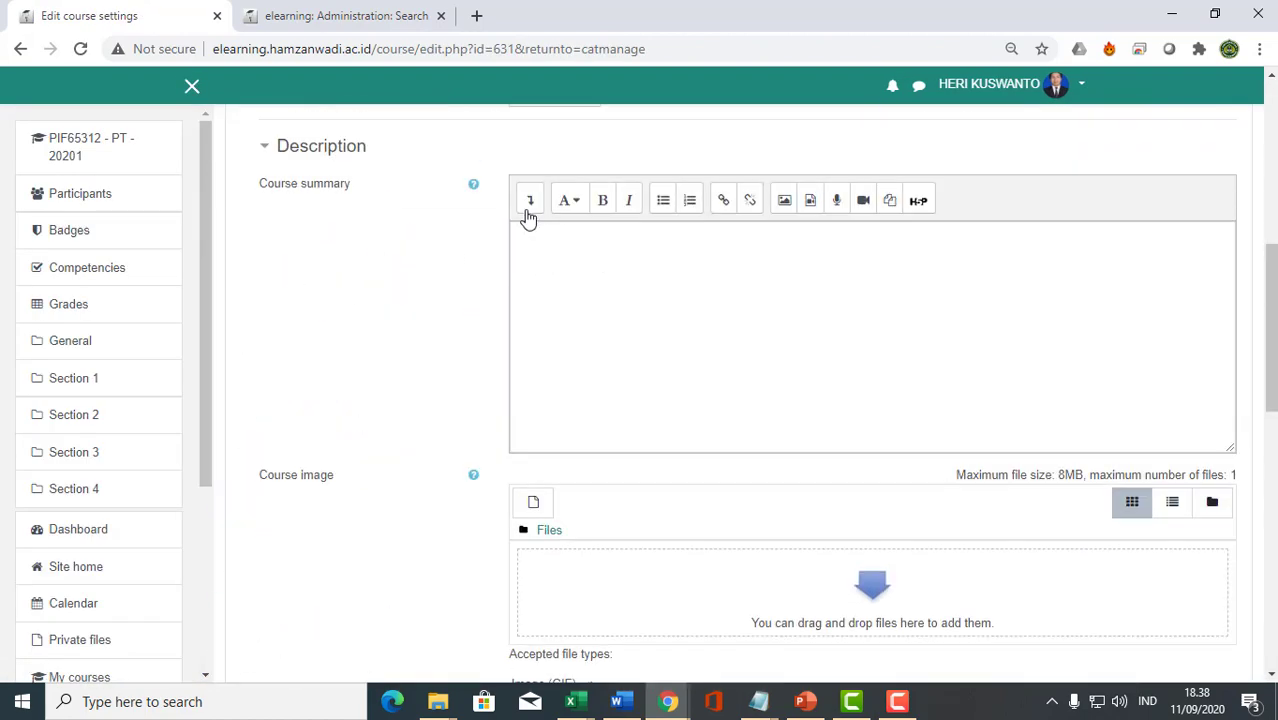
scroll(525, 214, up, 4)
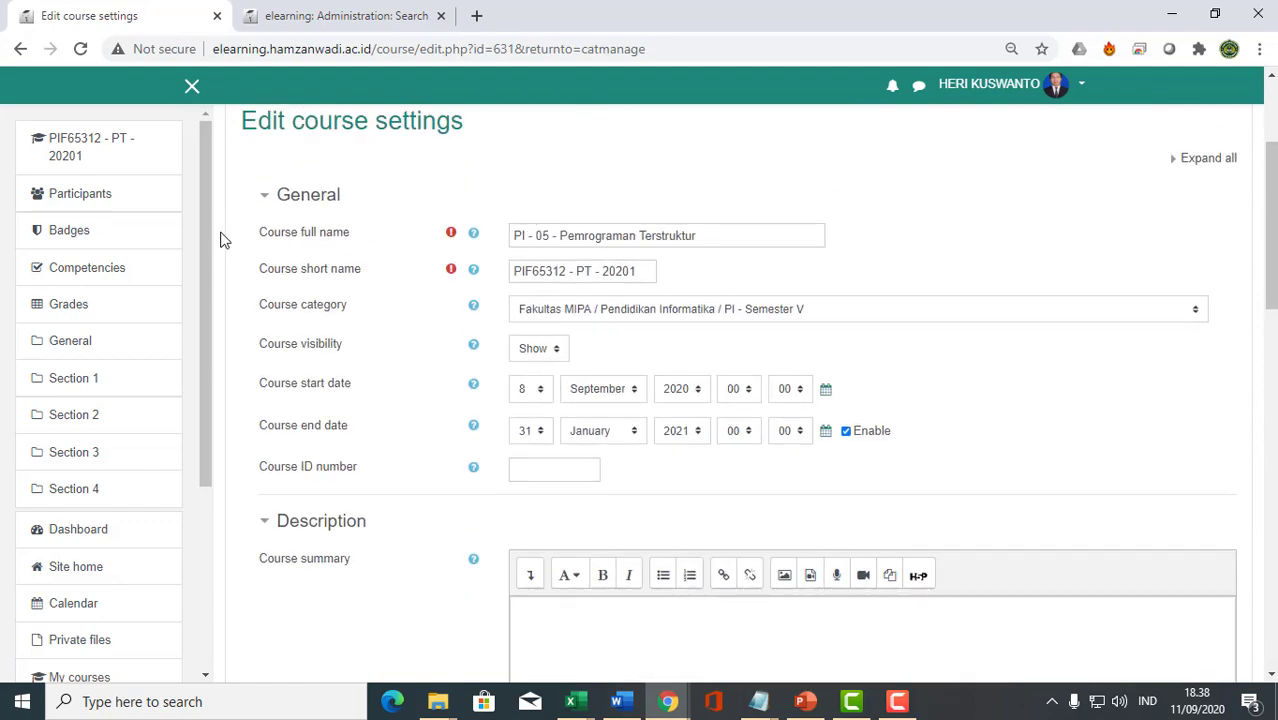
Add the Manager role to the lecturer in the Pemrograman Terstruktur participants list and save it.
click(90, 204)
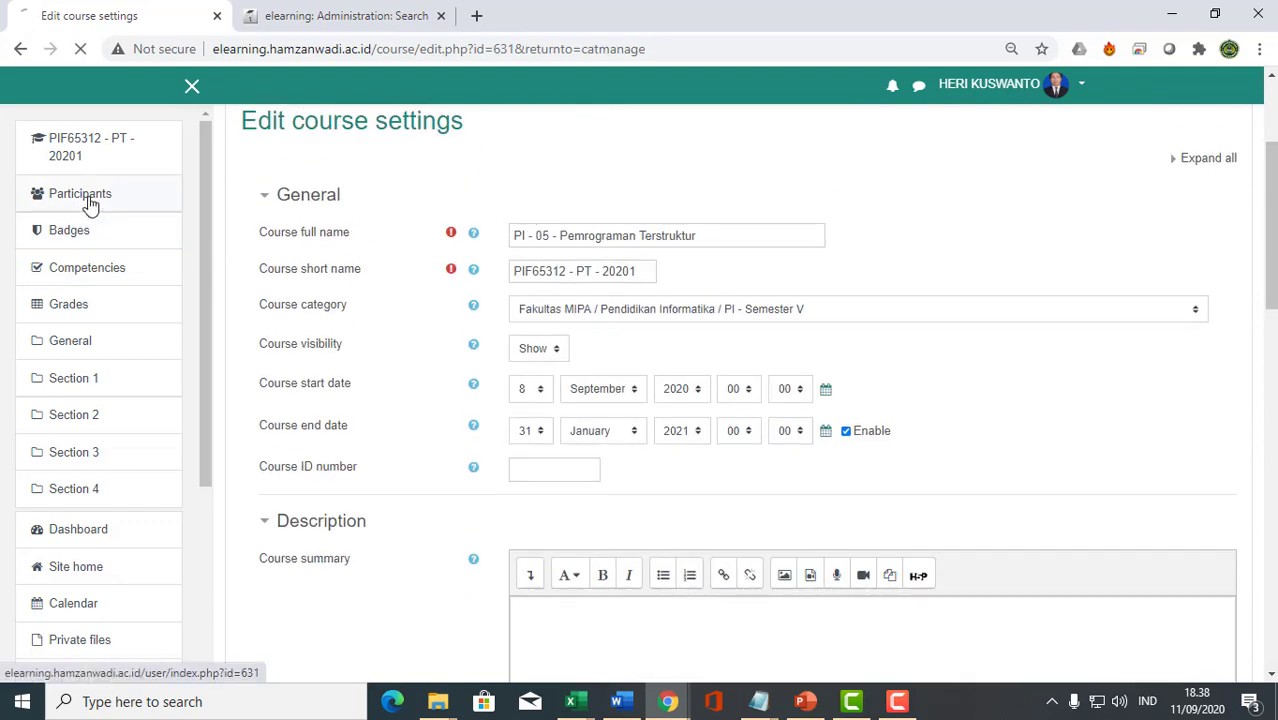
scroll(728, 282, down, 2)
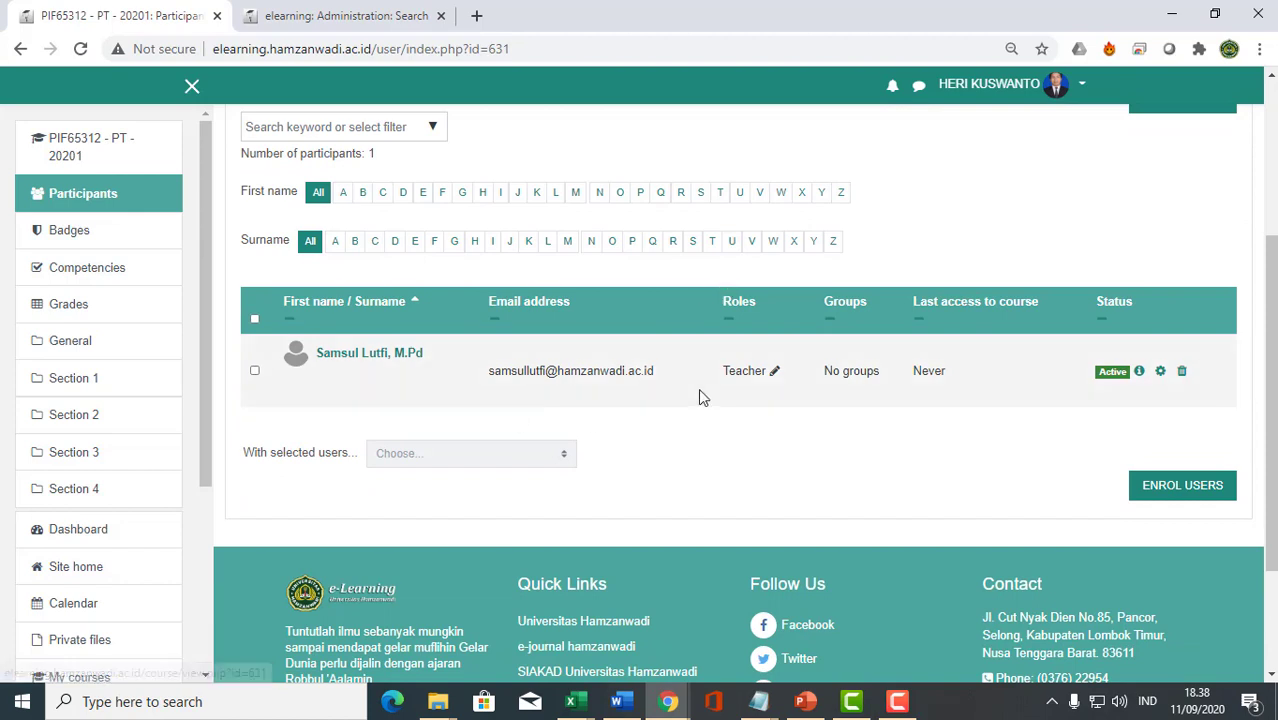
click(774, 372)
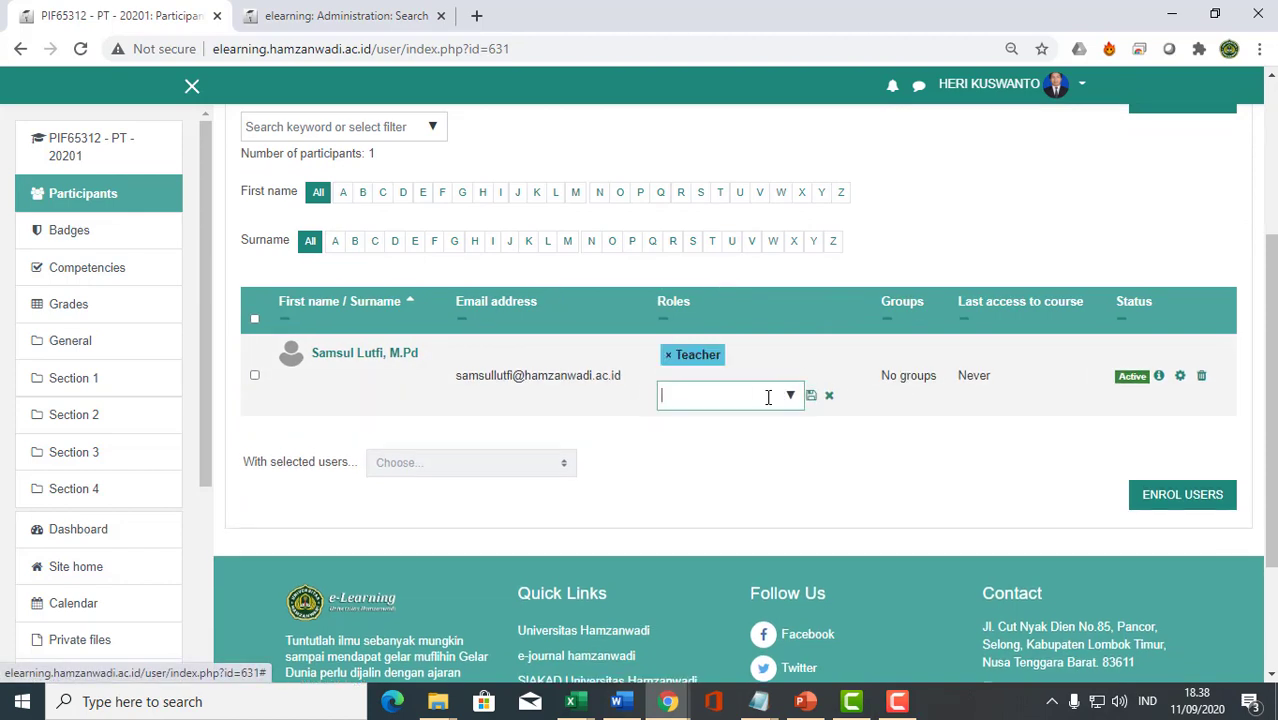
click(790, 400)
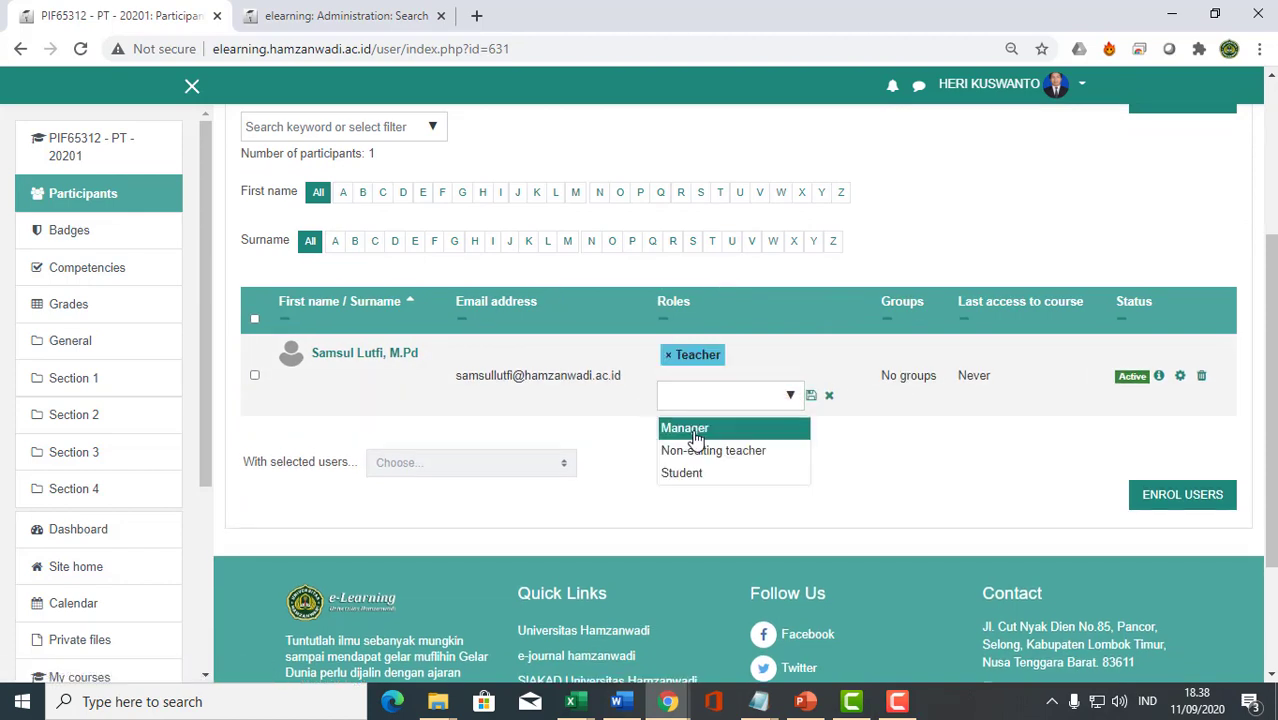
click(695, 438)
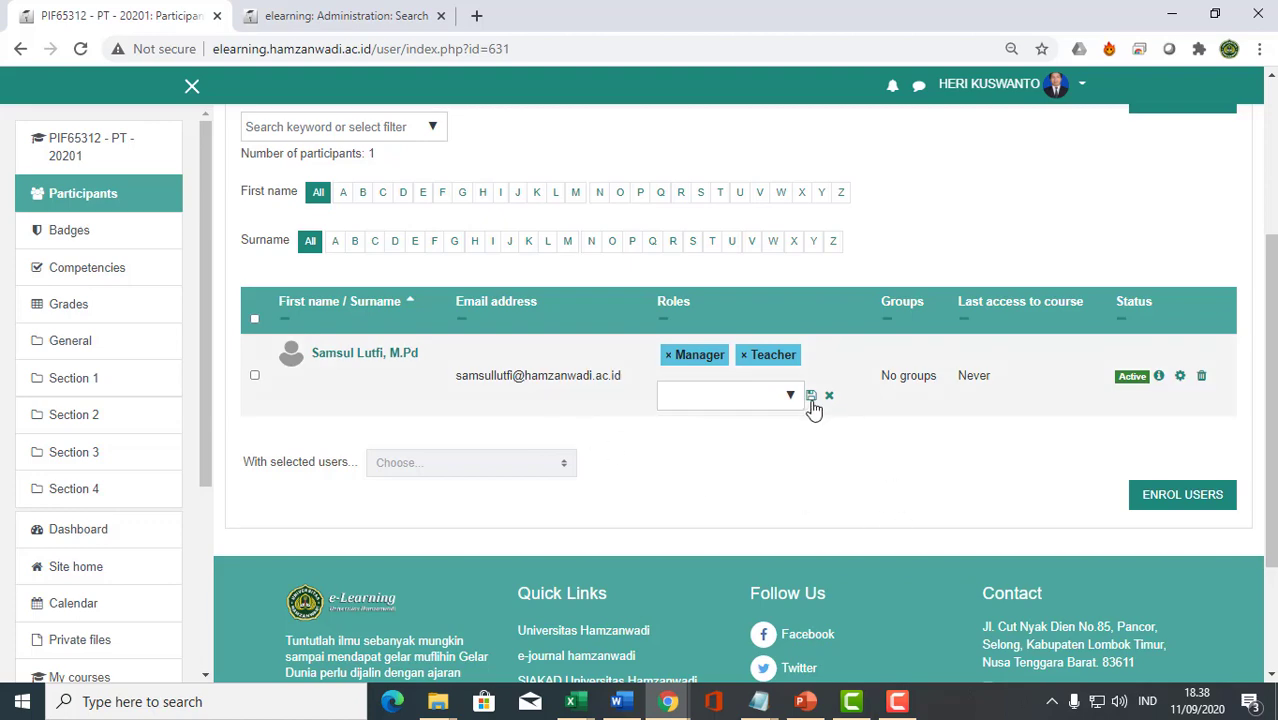
click(811, 395)
scroll(900, 412, up, 3)
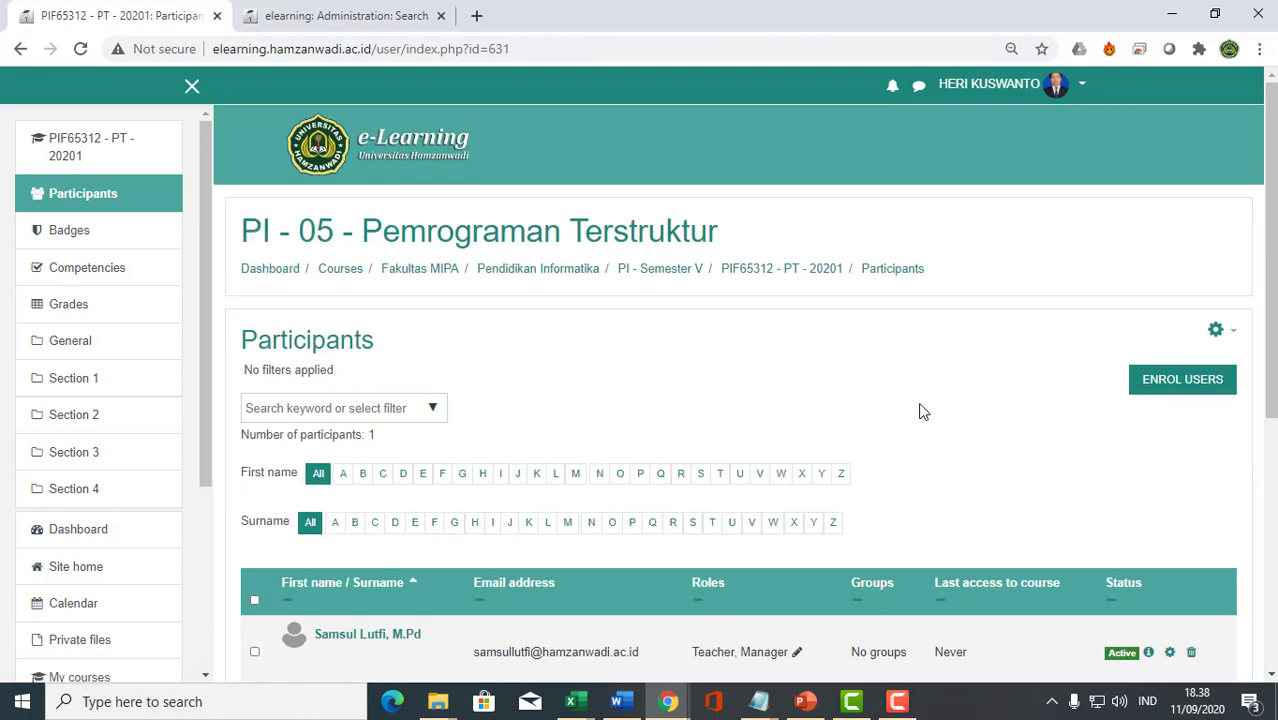
Enrol the cohorts PI2018 Kelas A and PI2018 Kelas B in the course with the Student role.
scroll(778, 360, down, 1)
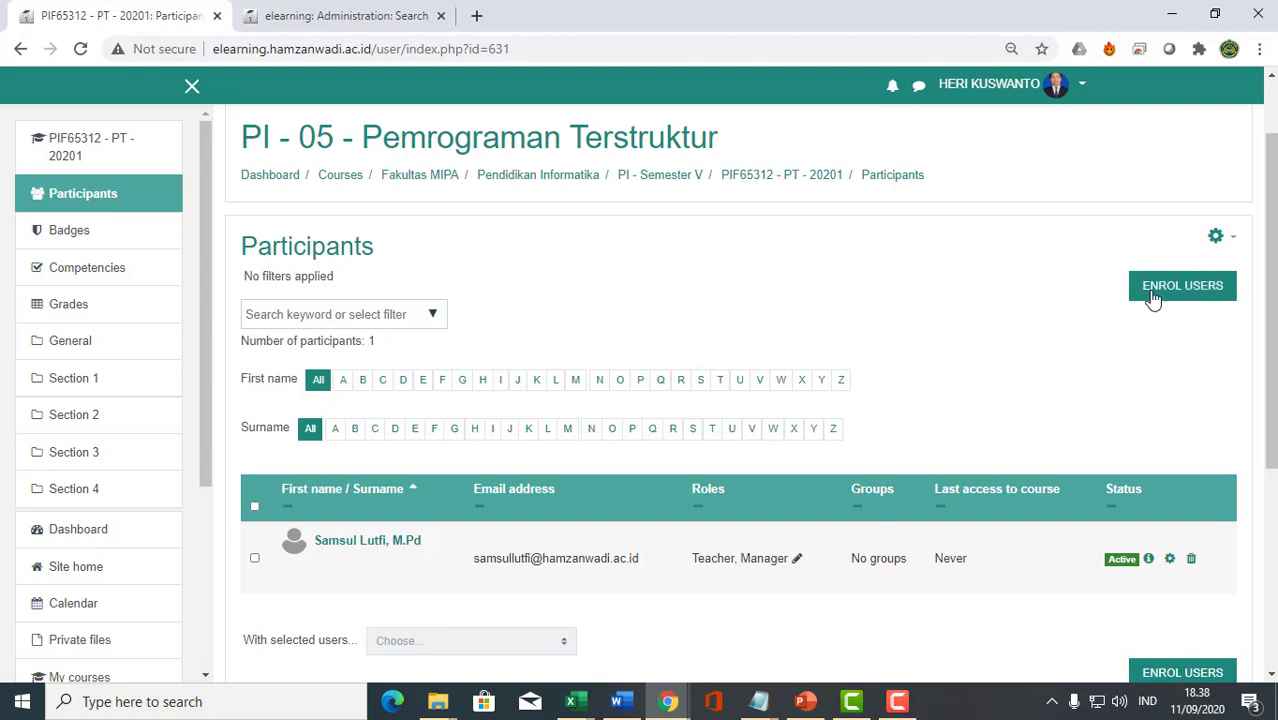
click(1172, 292)
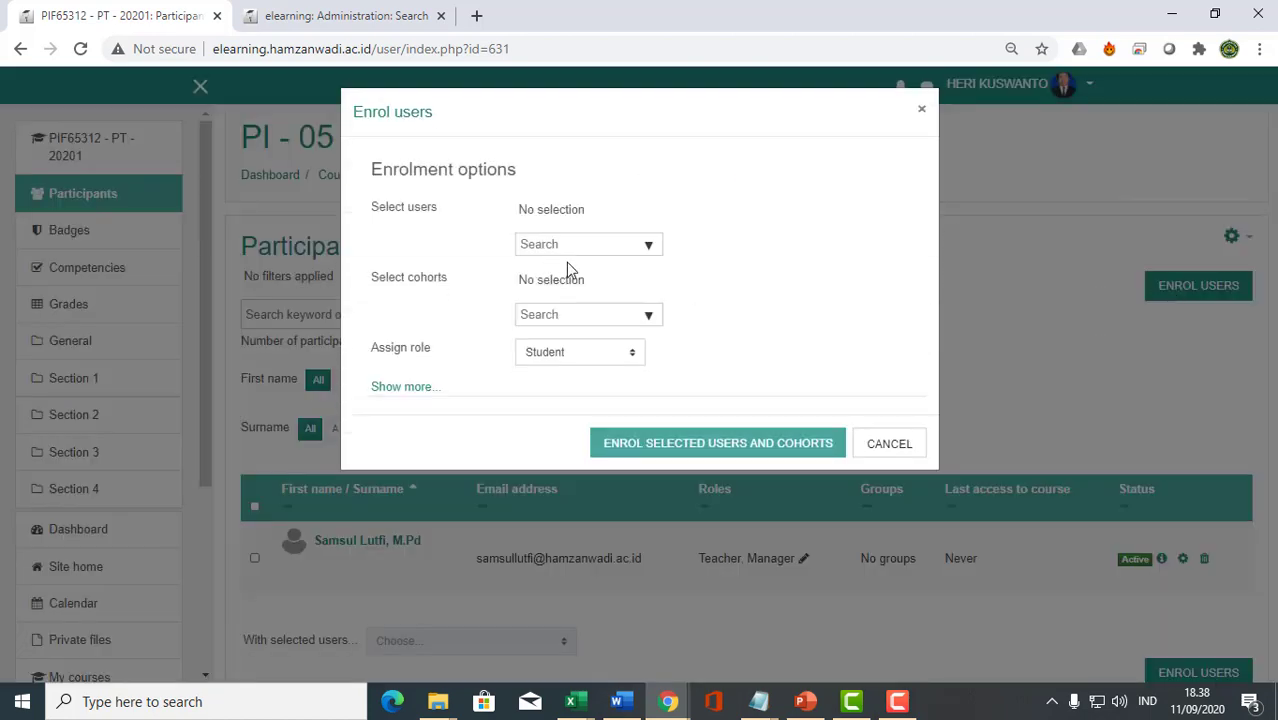
click(649, 316)
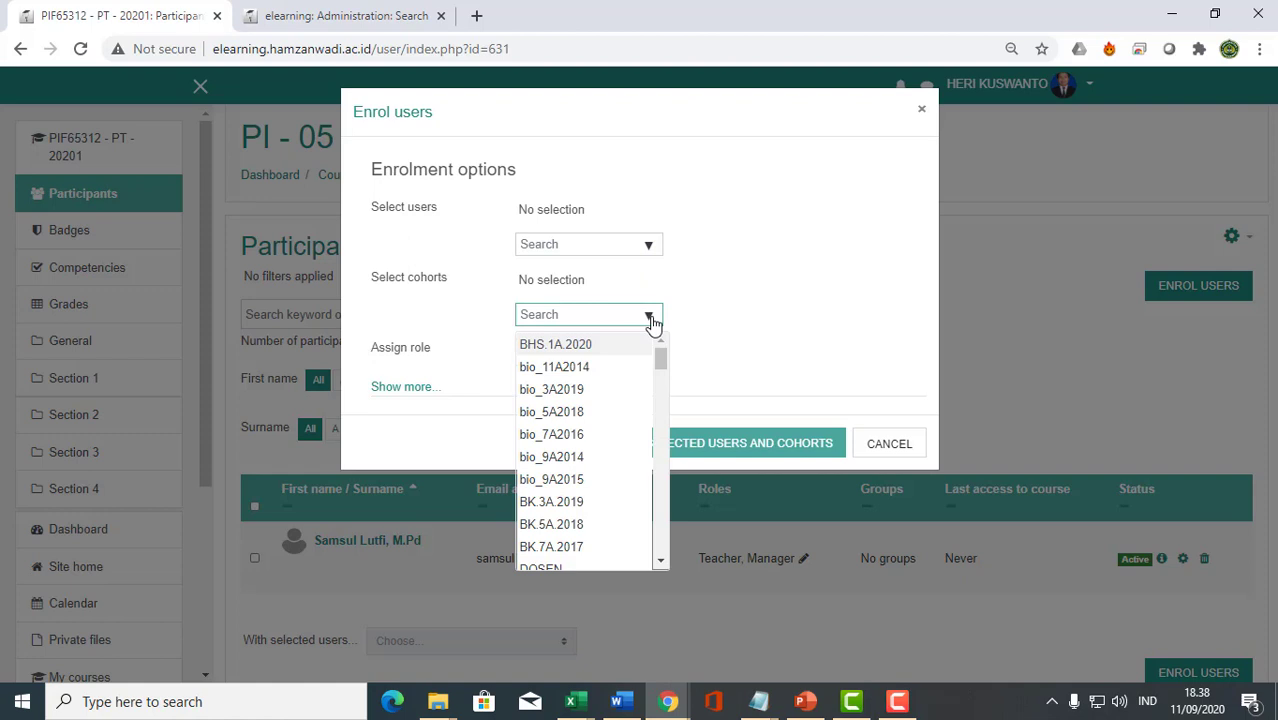
text(pi)
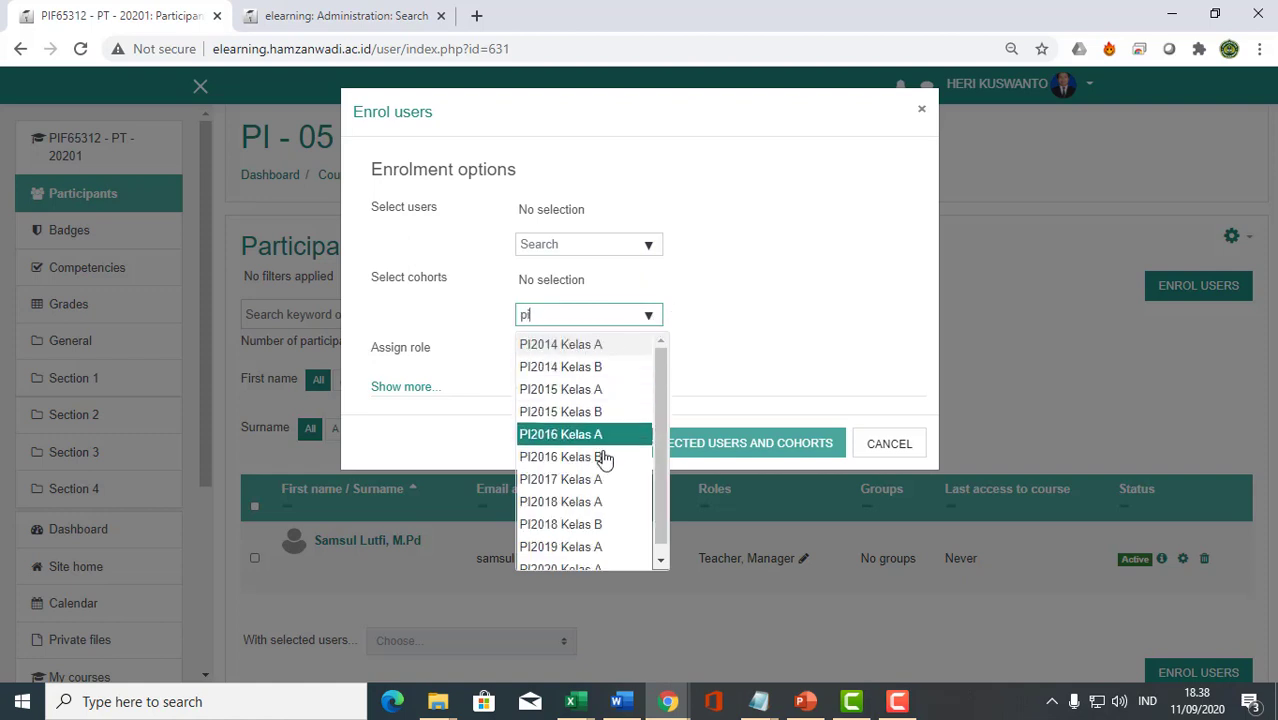
click(600, 502)
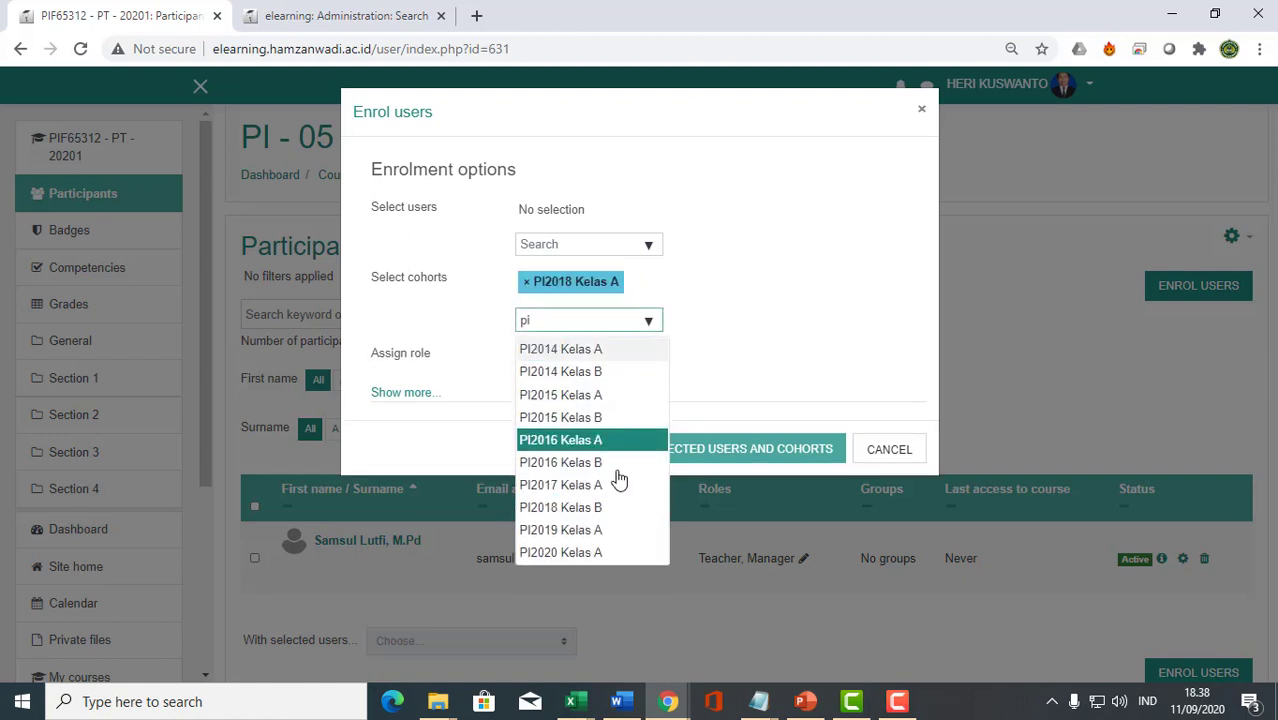
click(608, 519)
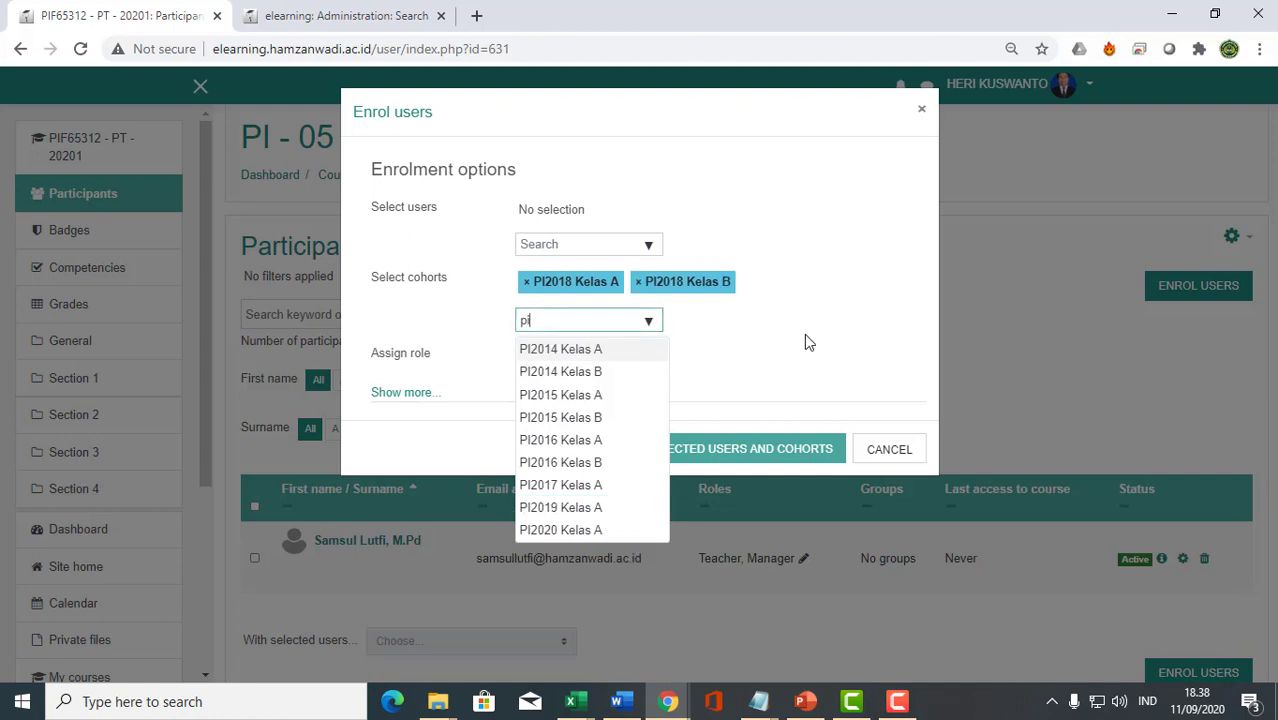
click(772, 334)
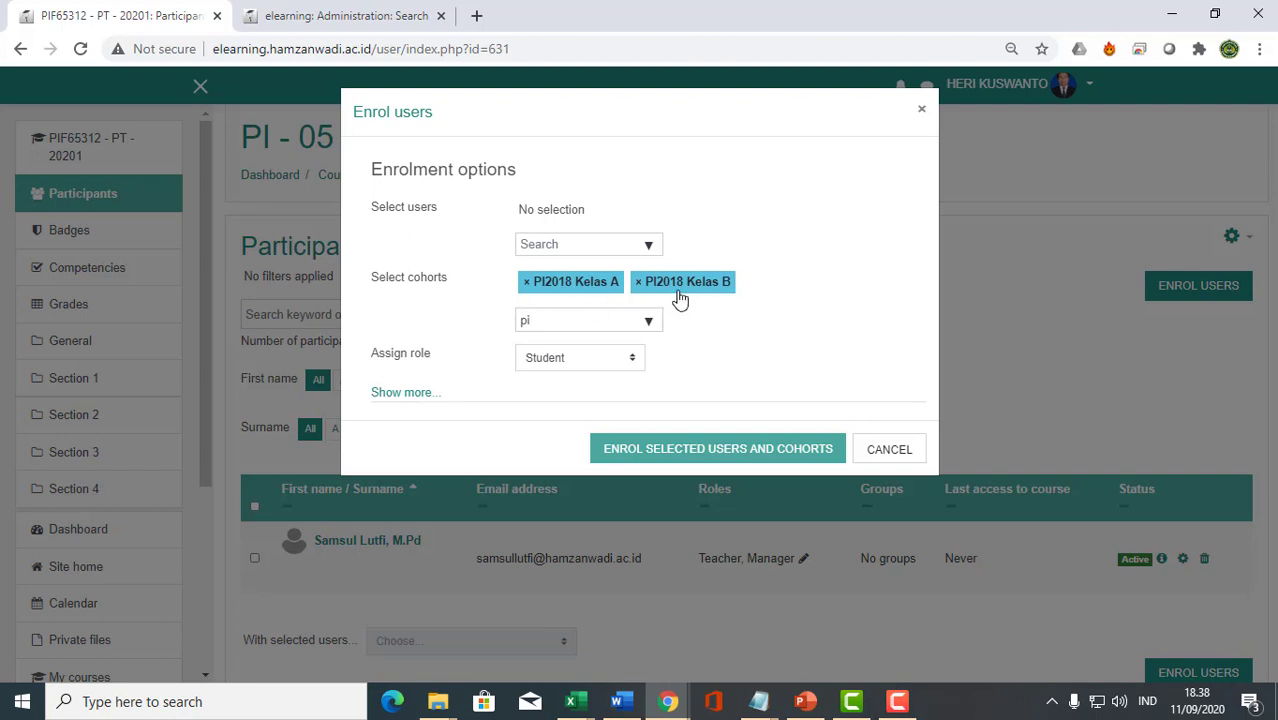
click(736, 450)
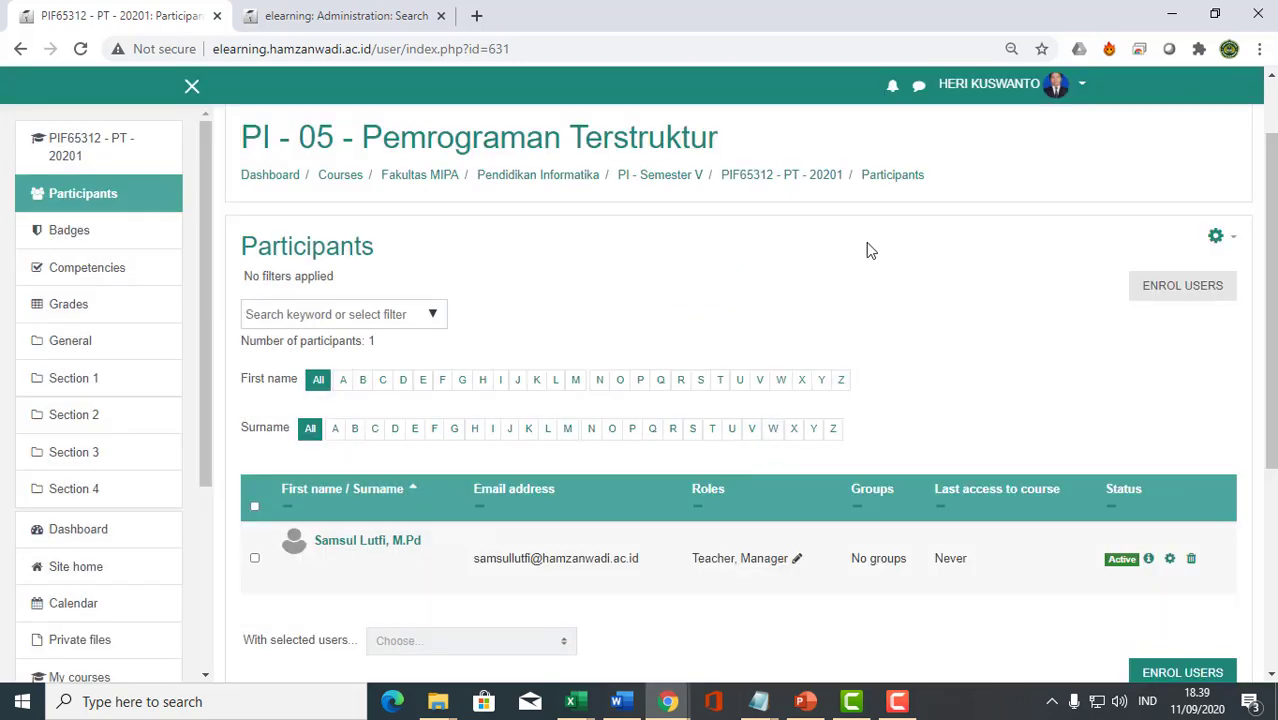
Reload the participants page and check the enrolled students in the list.
scroll(890, 270, down, 3)
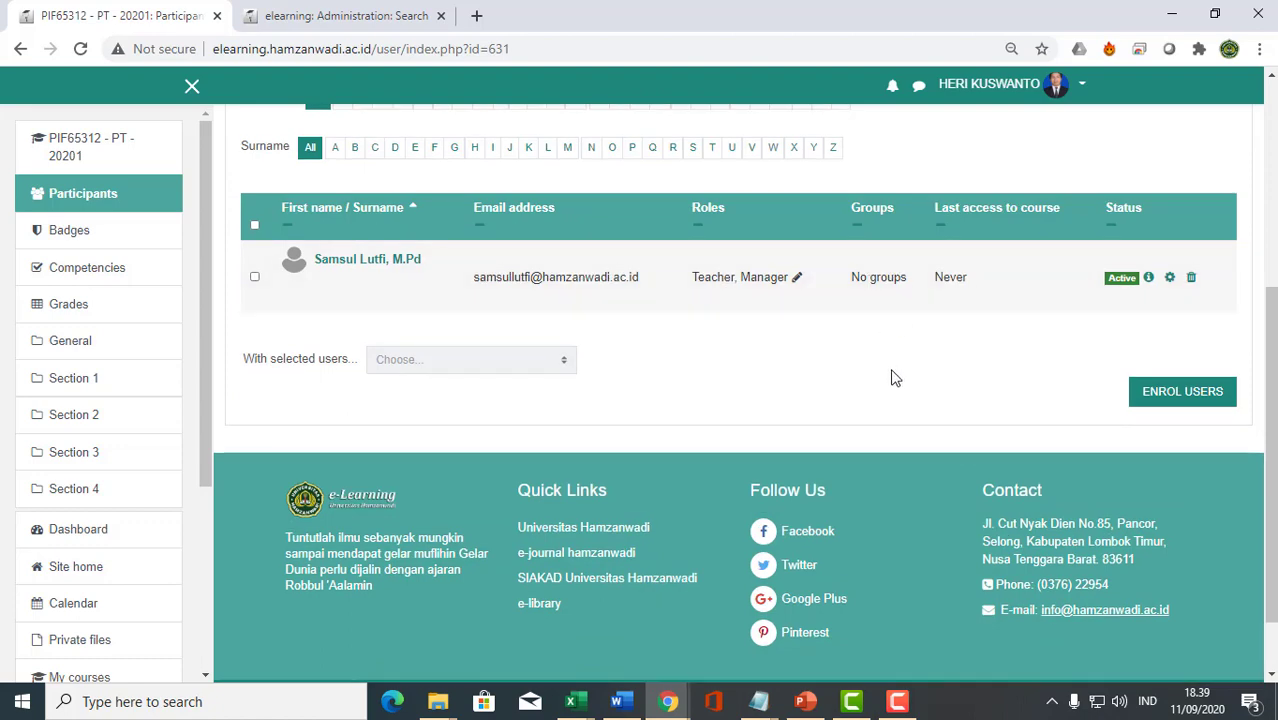
key(F5)
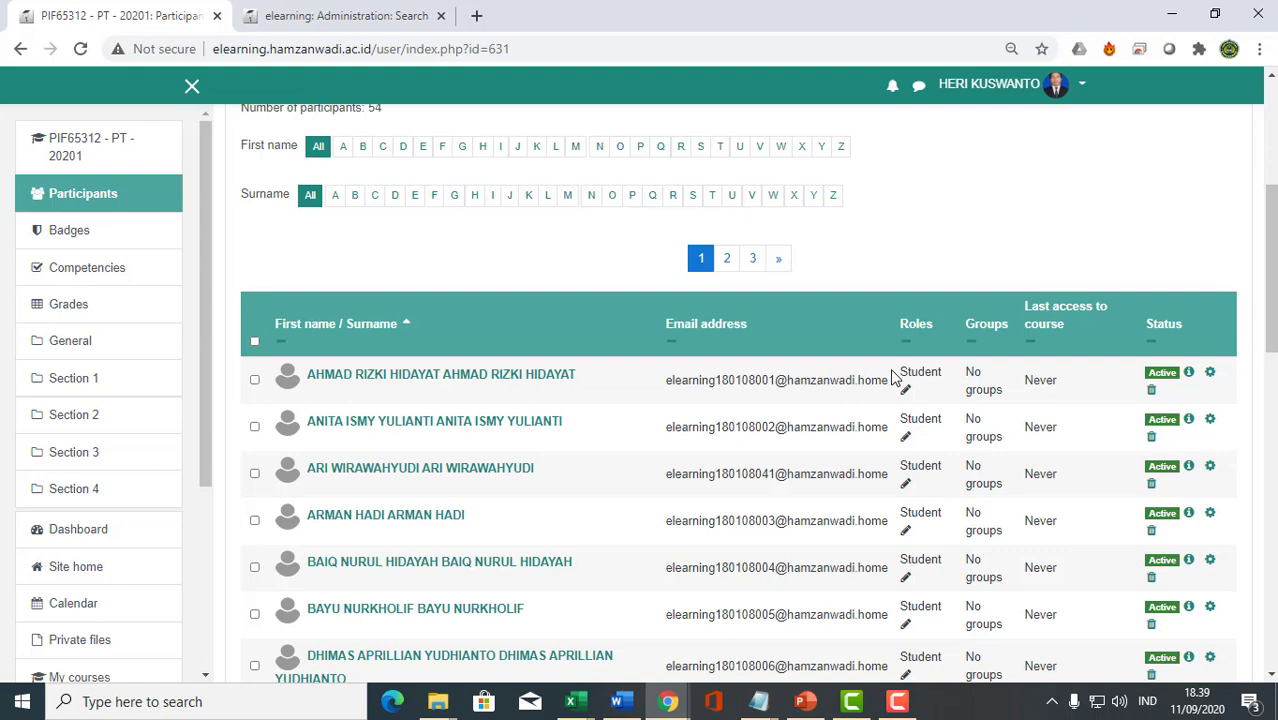
scroll(794, 337, up, 3)
scroll(799, 357, down, 11)
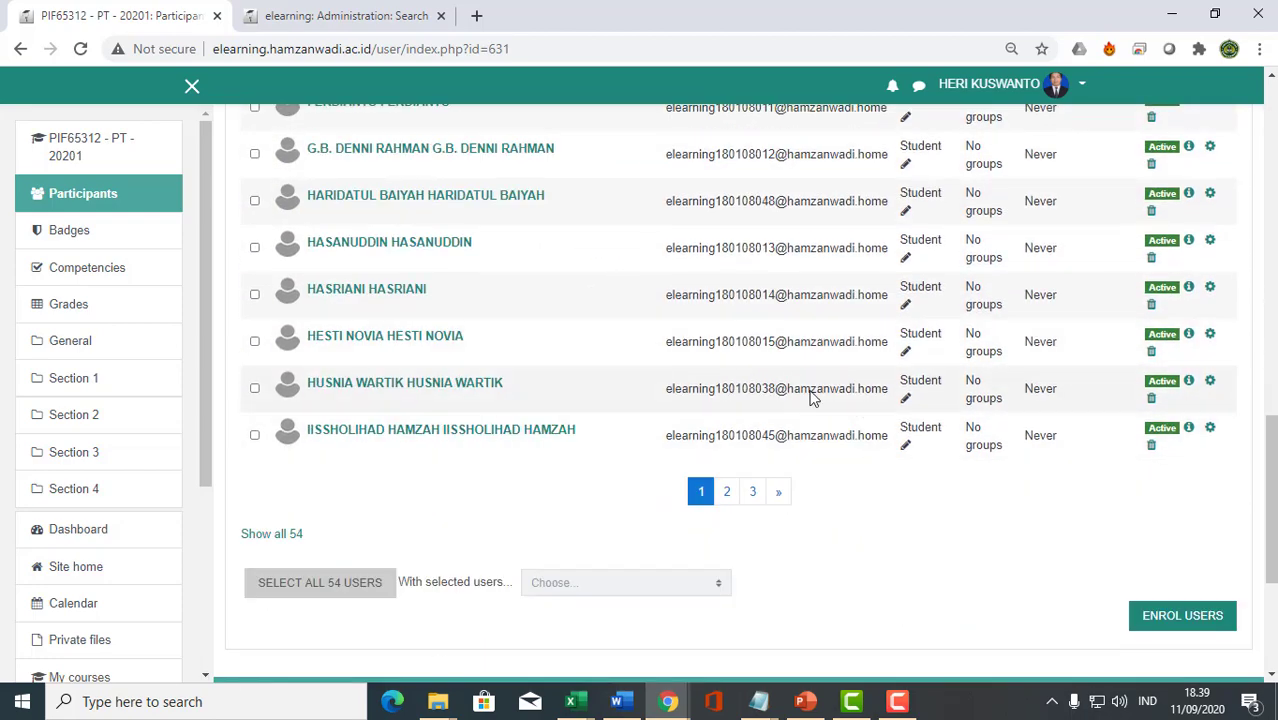
scroll(813, 390, up, 10)
scroll(750, 398, down, 2)
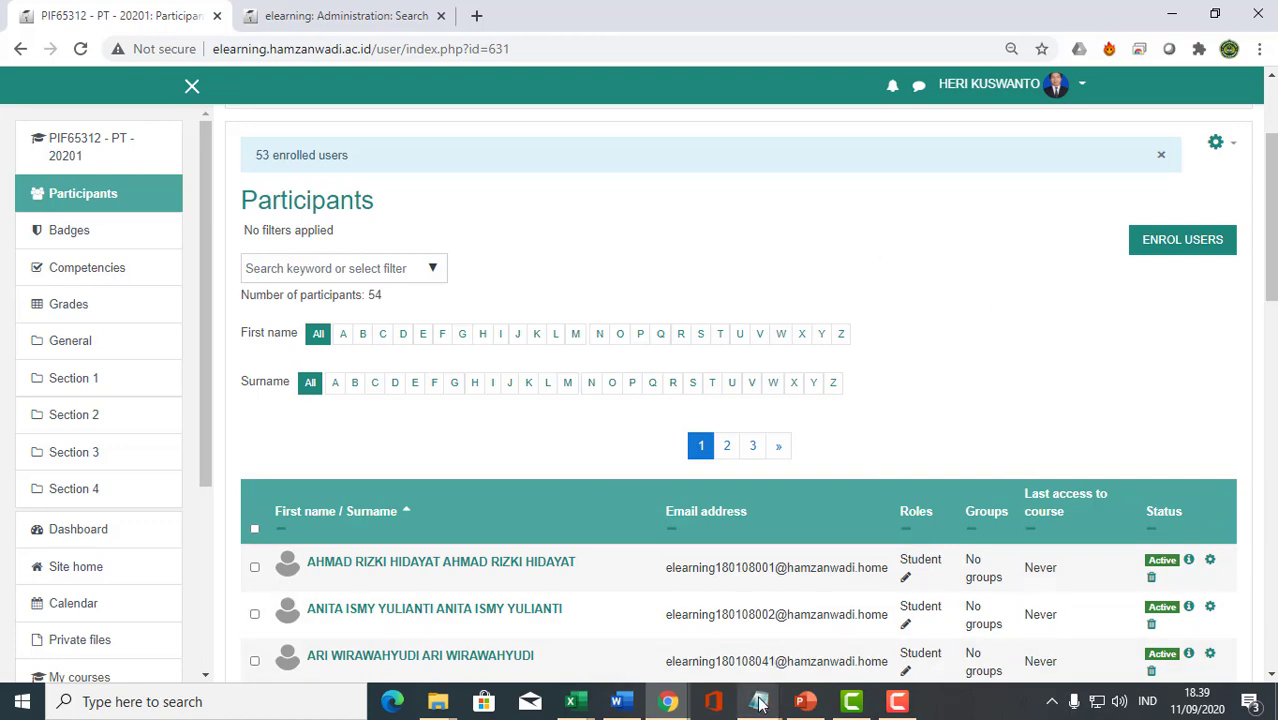
Switch to the Notepad notes and review steps 2.1 a) and b) on creating groups and naming classes with groupings.
mouse_move(758, 701)
click(455, 630)
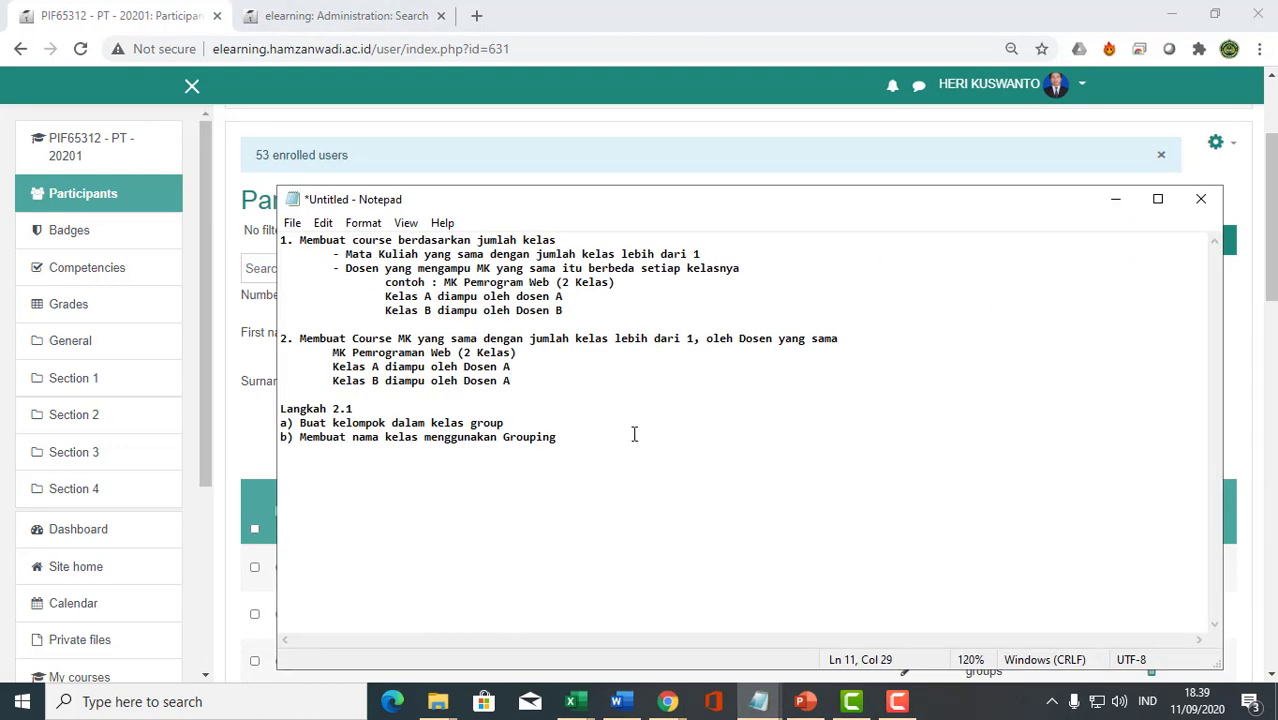
drag(545, 426, 232, 425)
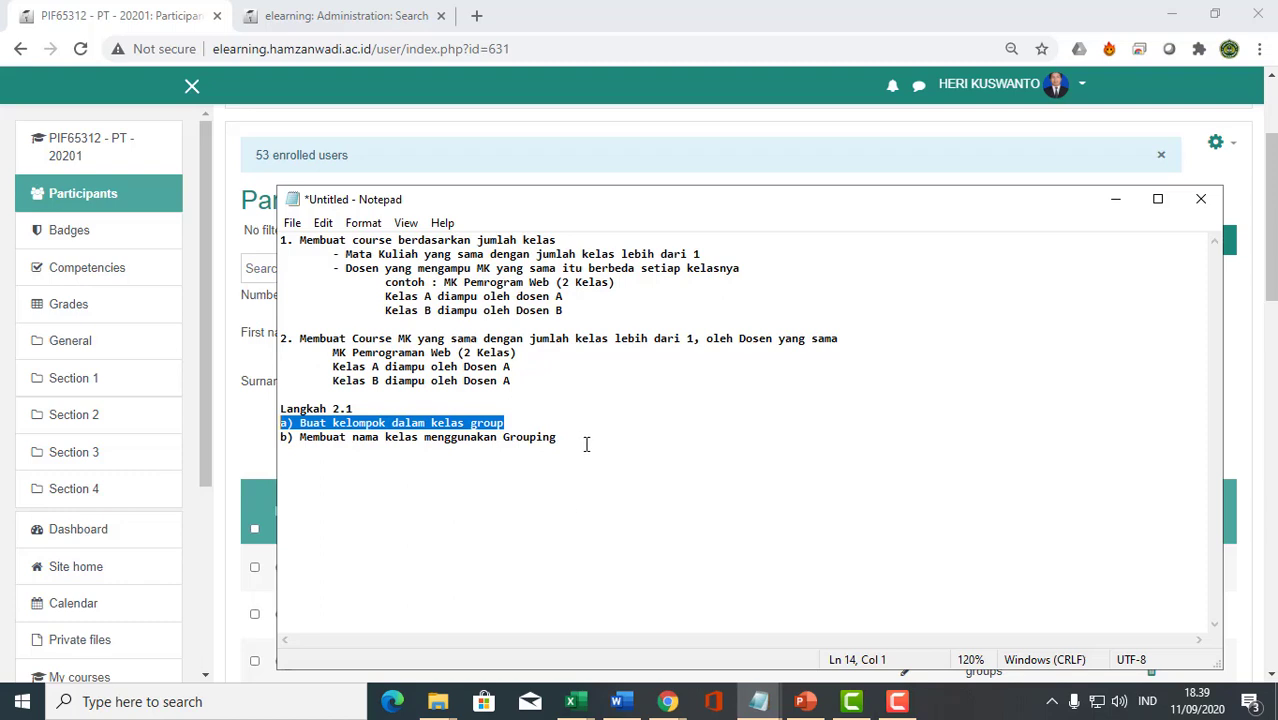
drag(586, 444, 265, 436)
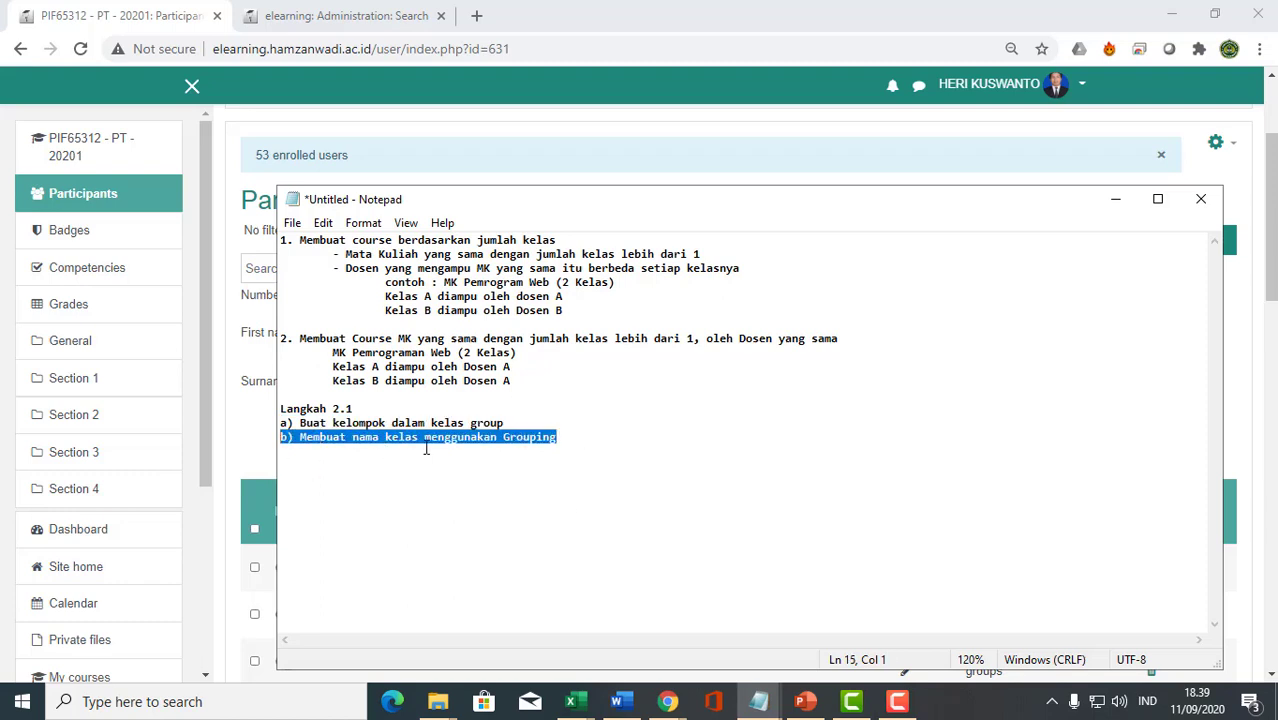
click(551, 462)
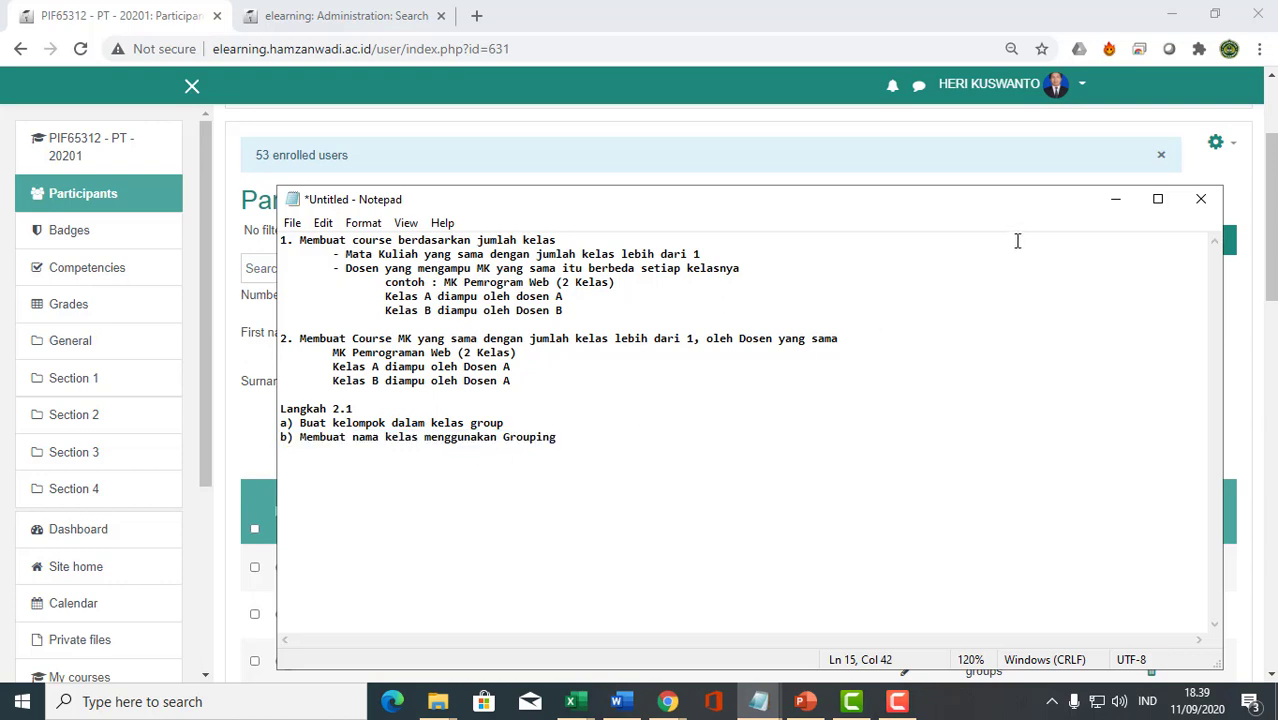
click(1116, 199)
Return to the Pemrograman Terstruktur participants page in the browser and open the course's Groups management page.
scroll(420, 242, up, 3)
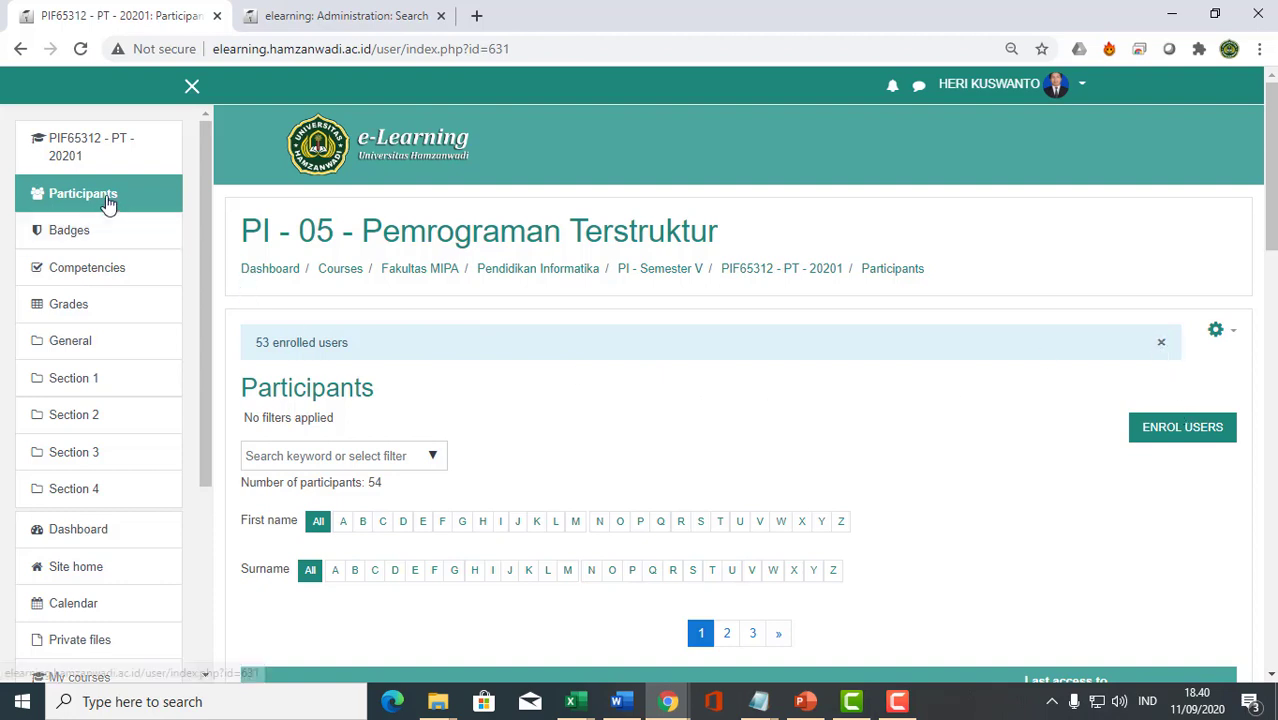
click(1233, 337)
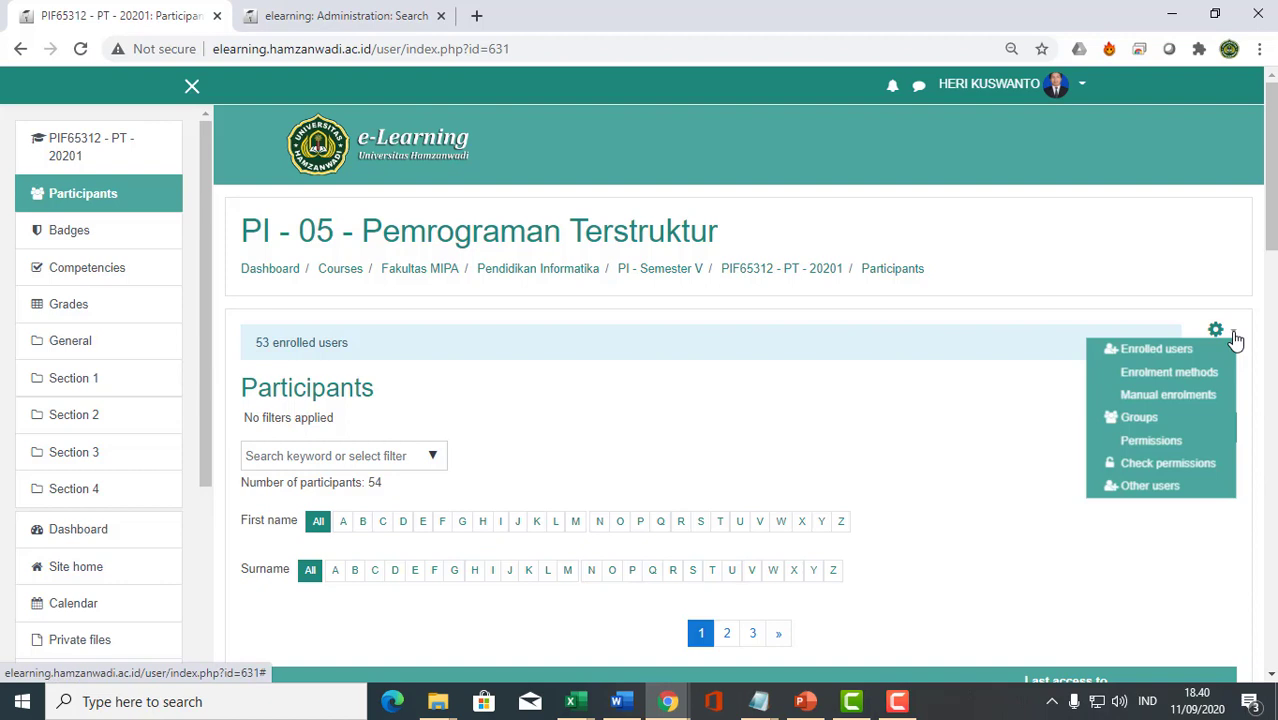
click(1236, 340)
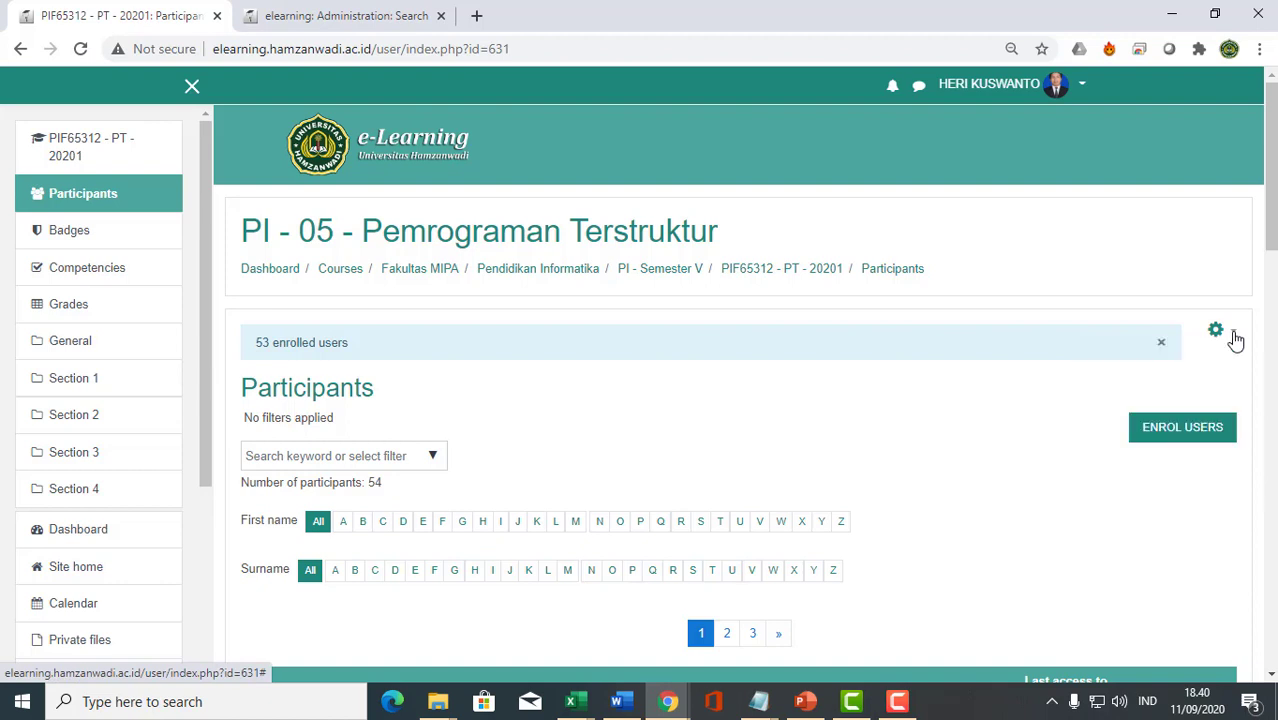
click(1235, 340)
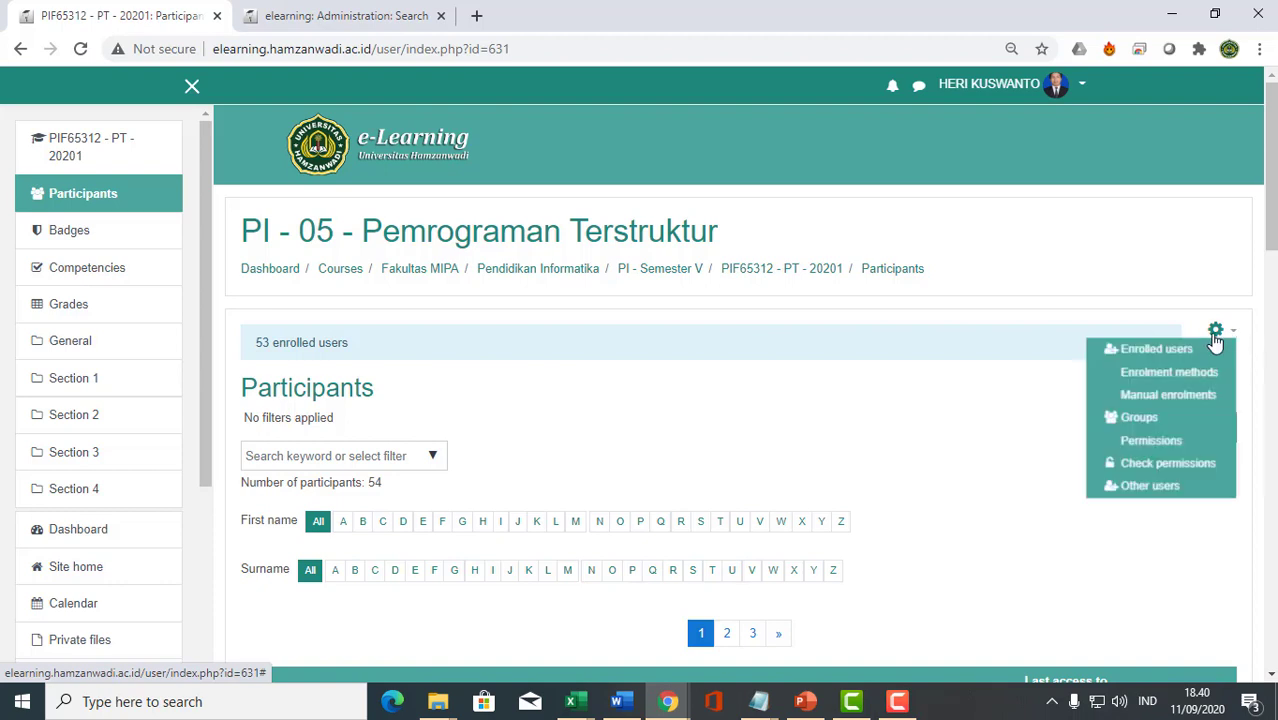
click(1140, 418)
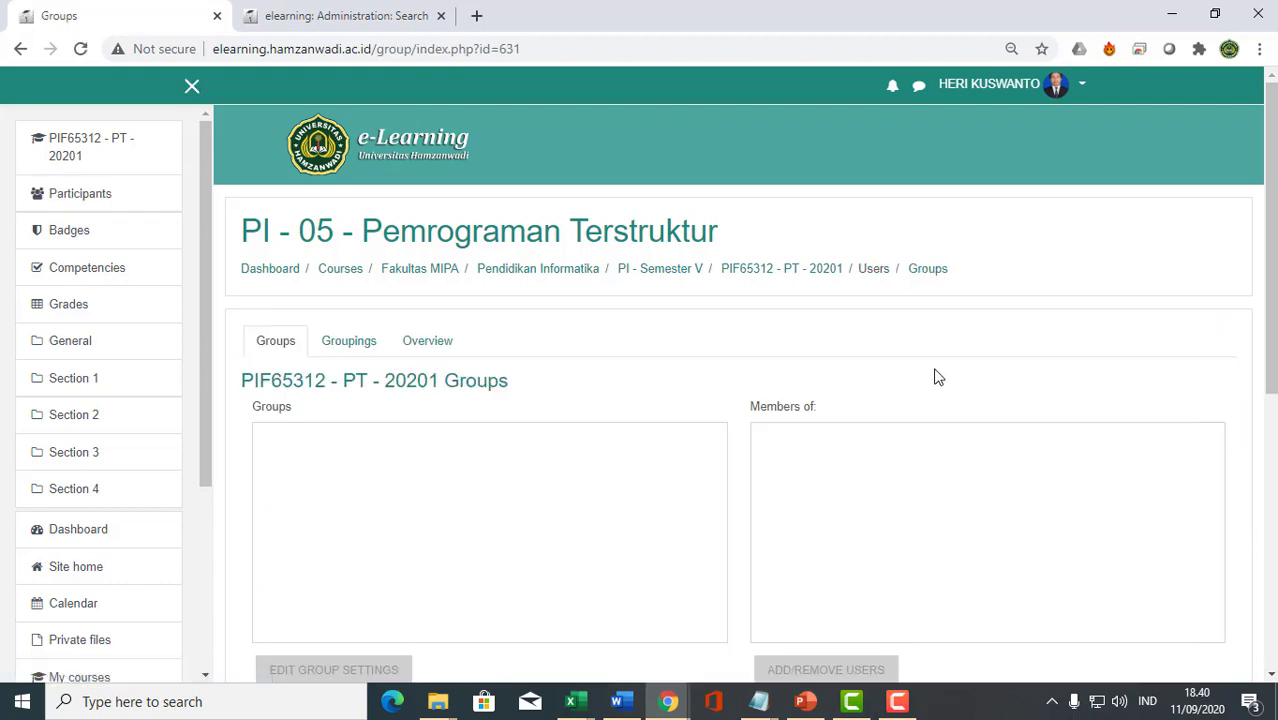
scroll(975, 245, down, 4)
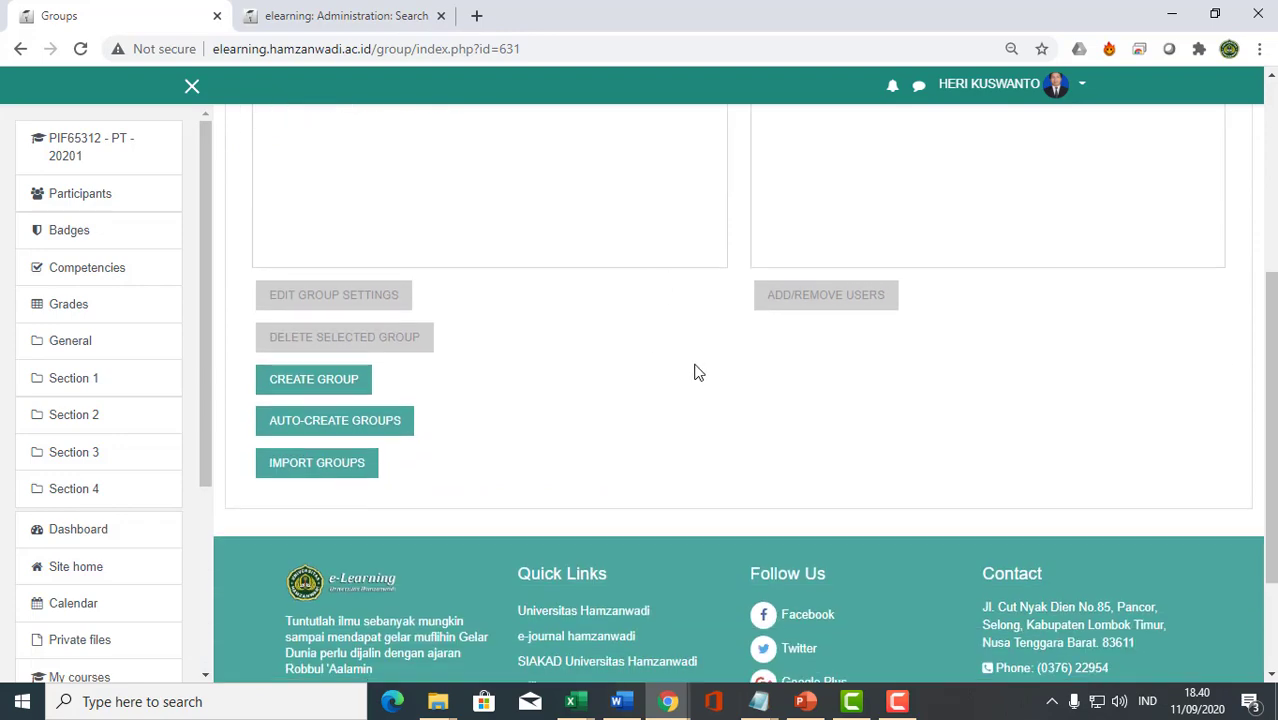
scroll(693, 371, up, 3)
Switch to the Notepad notes, review step 2.1 a) on creating groups in the class, and return to the Groups page.
mouse_move(758, 701)
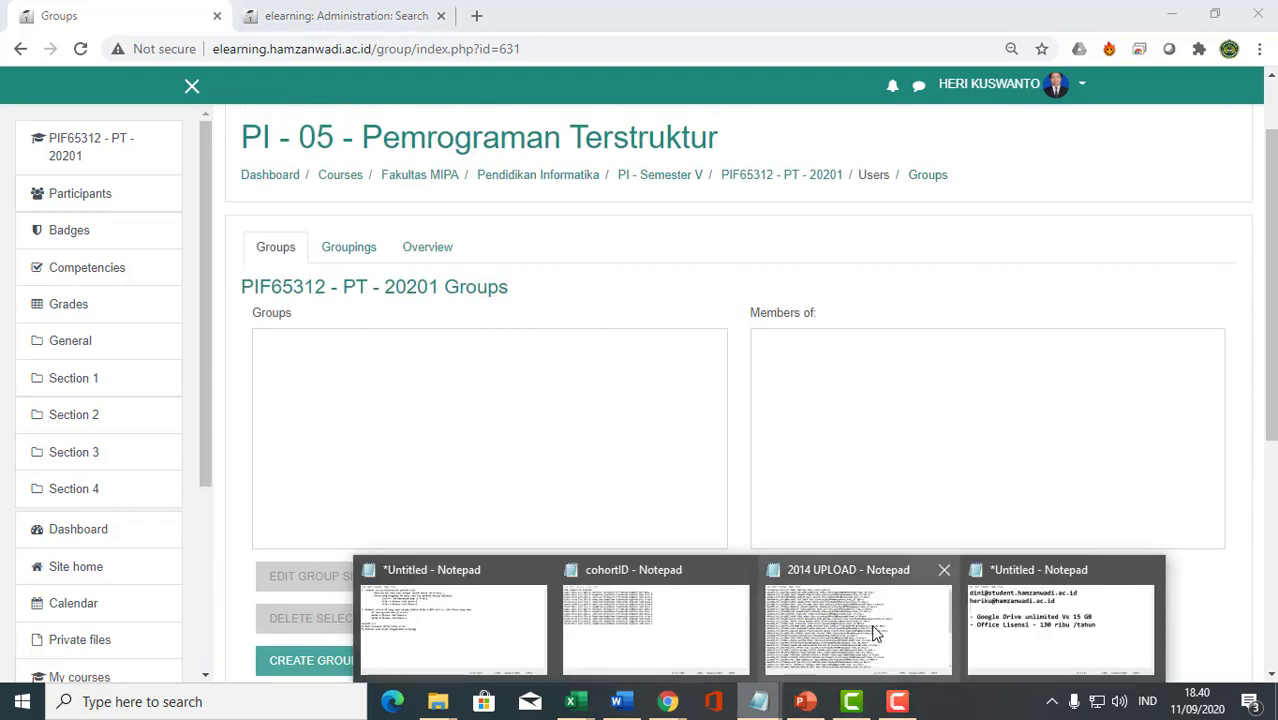
click(386, 646)
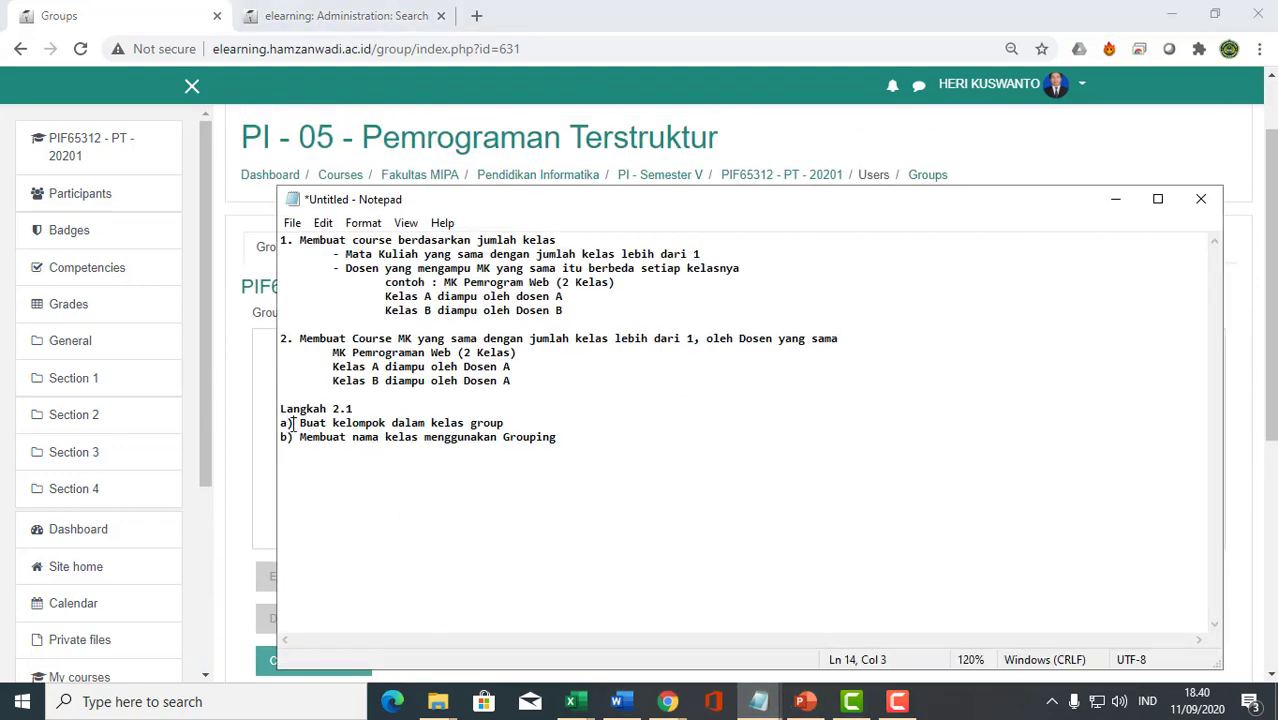
drag(294, 423, 517, 421)
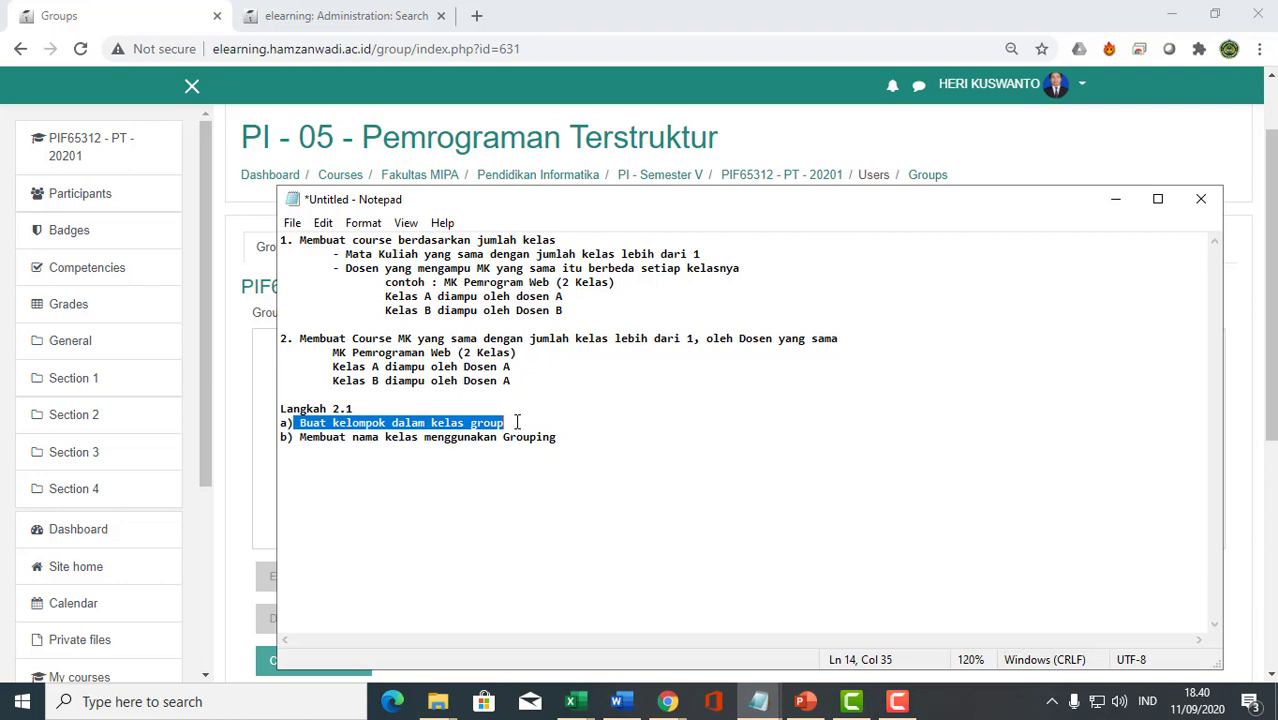
click(1116, 199)
Start auto-creating groups in the course and set the naming scheme to "Kelompok #A".
scroll(388, 421, down, 2)
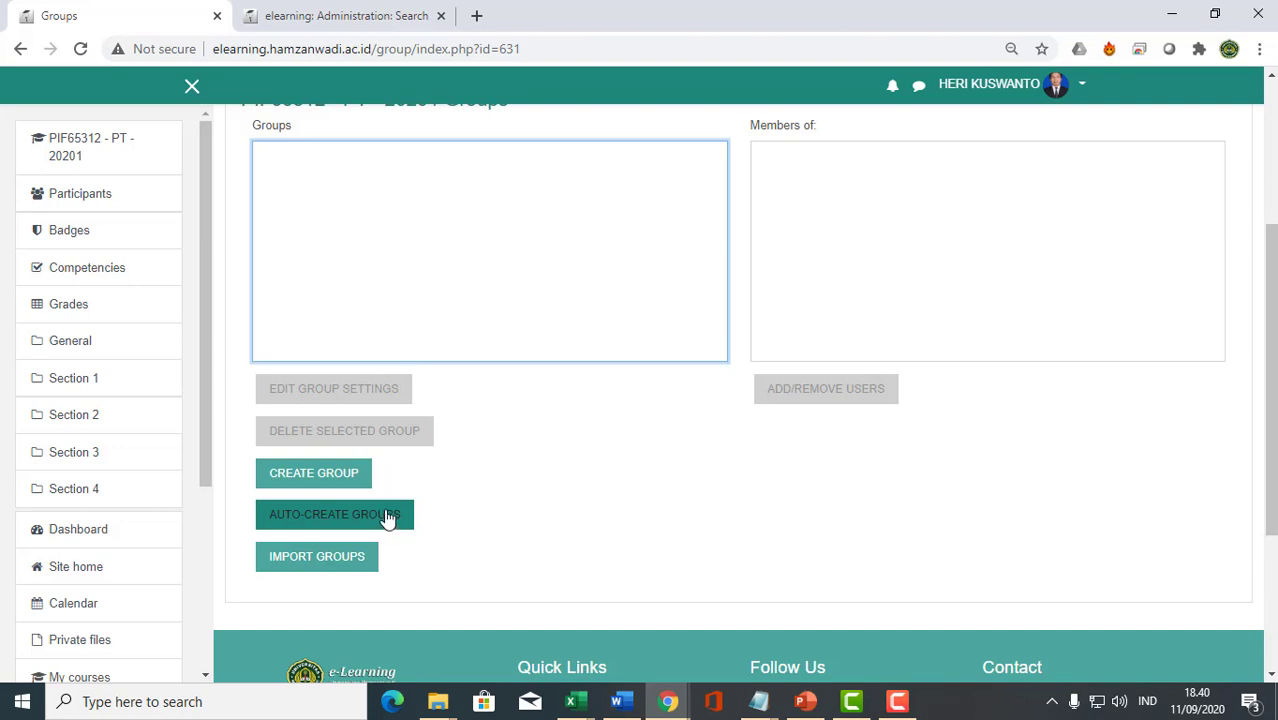
click(330, 490)
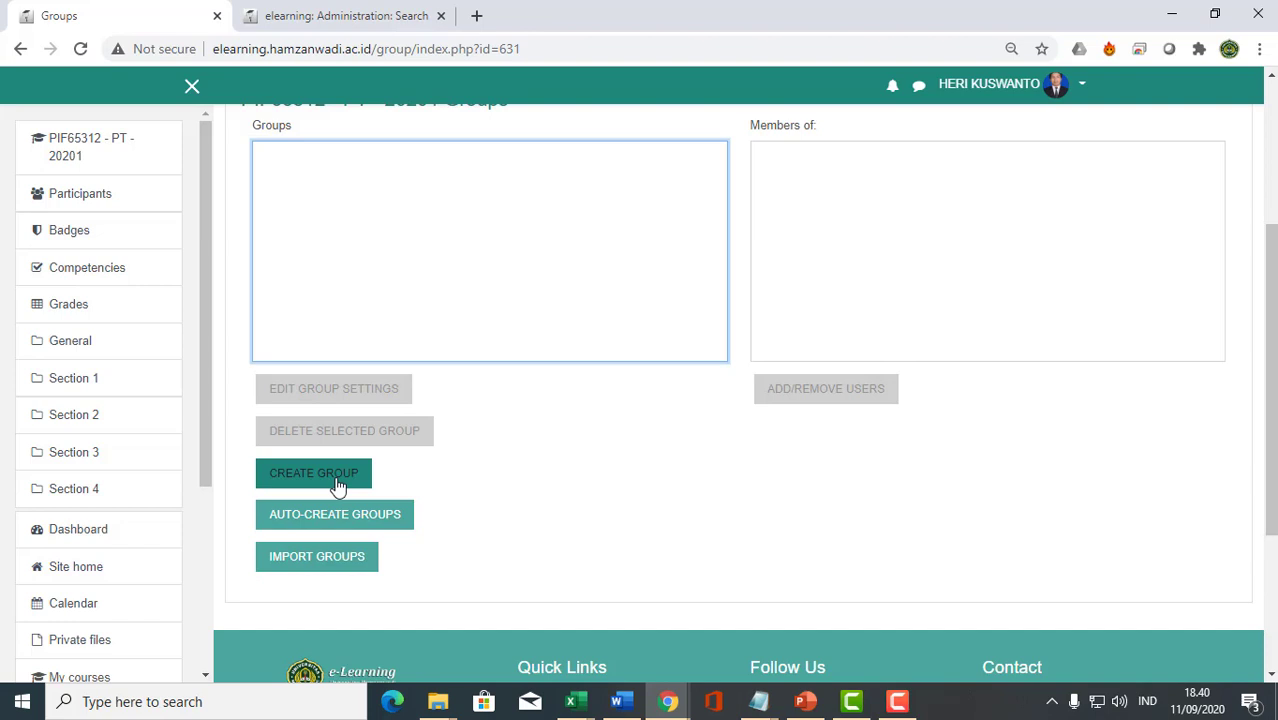
click(360, 484)
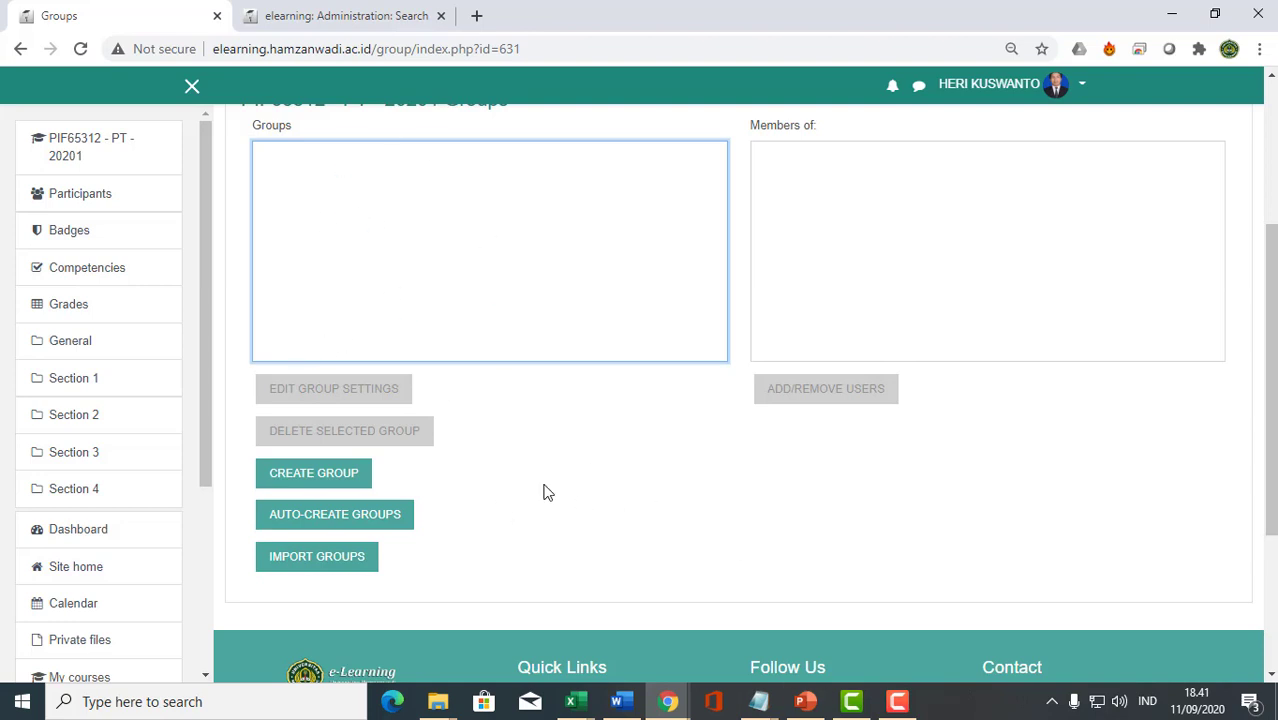
click(366, 527)
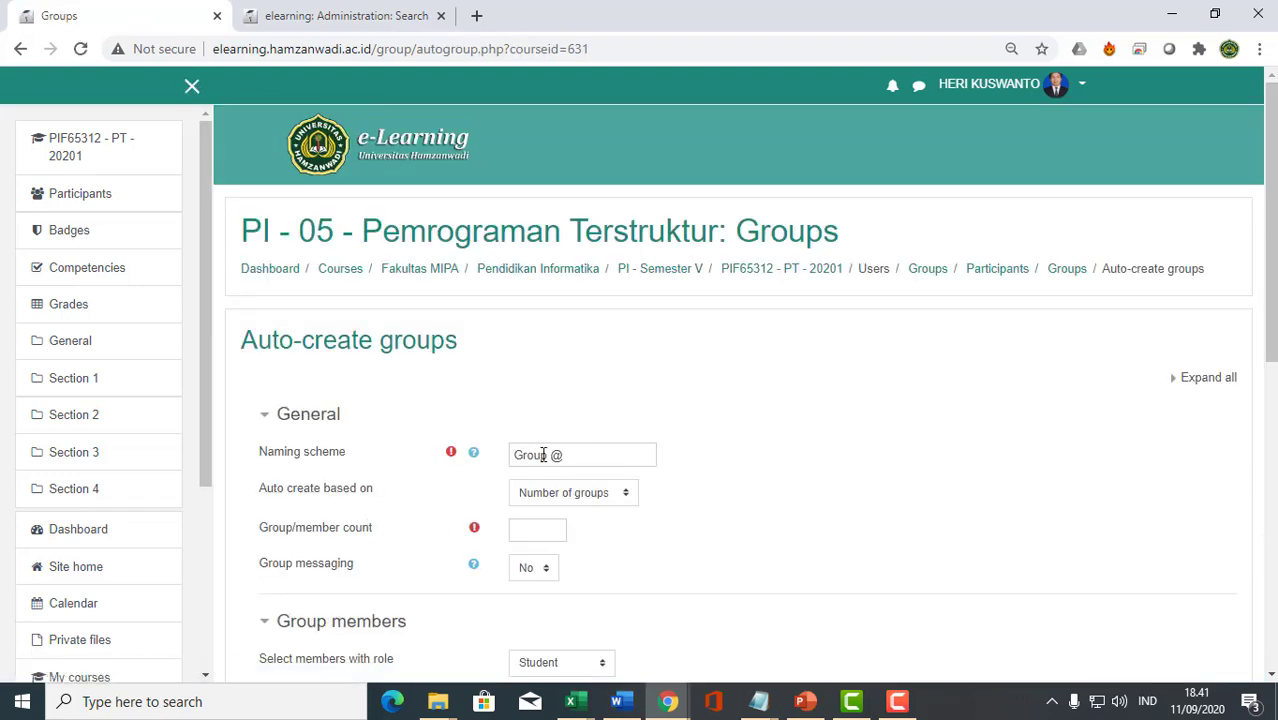
drag(548, 455, 484, 457)
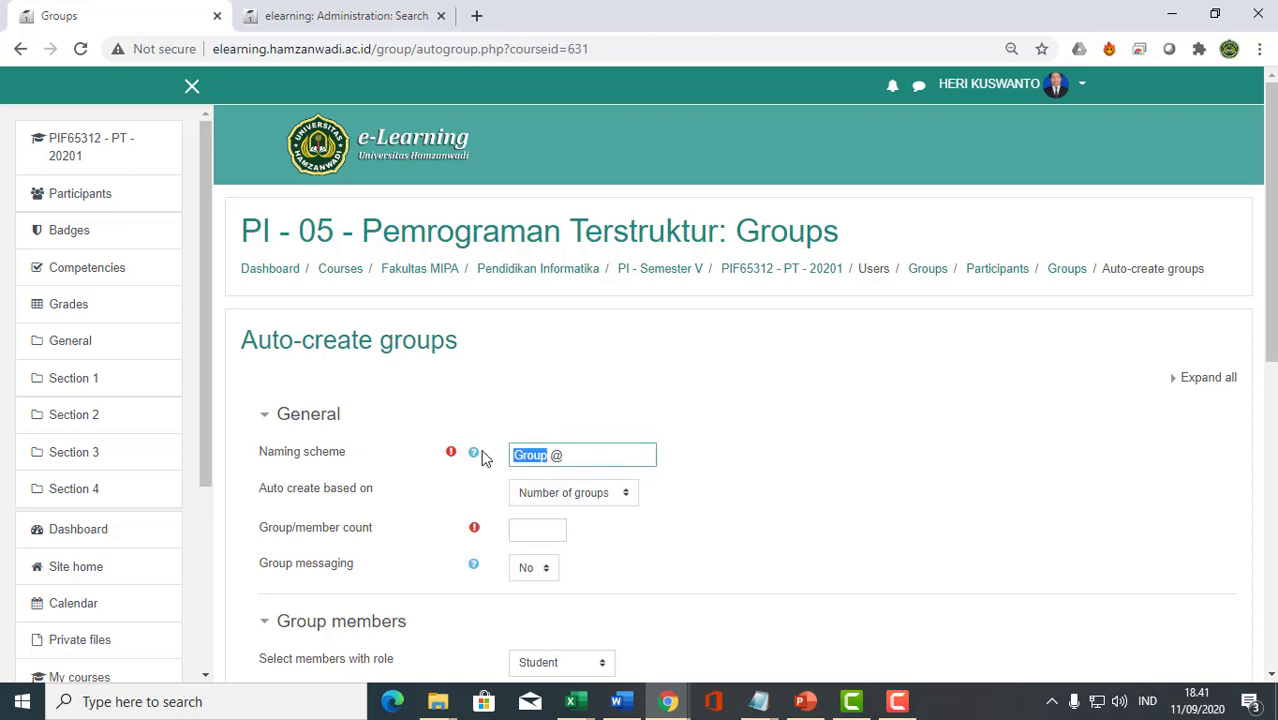
text(Kelompok)
key(Right)
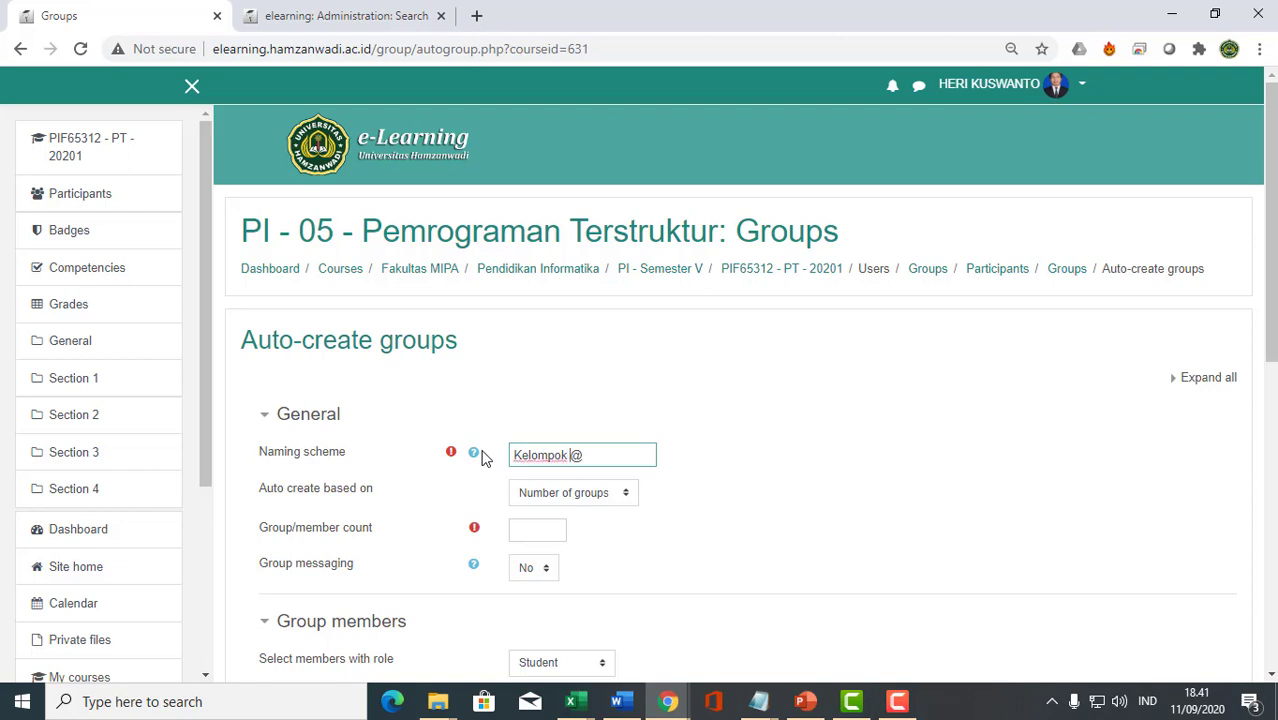
double_click(575, 455)
text(#)
text(A)
click(668, 545)
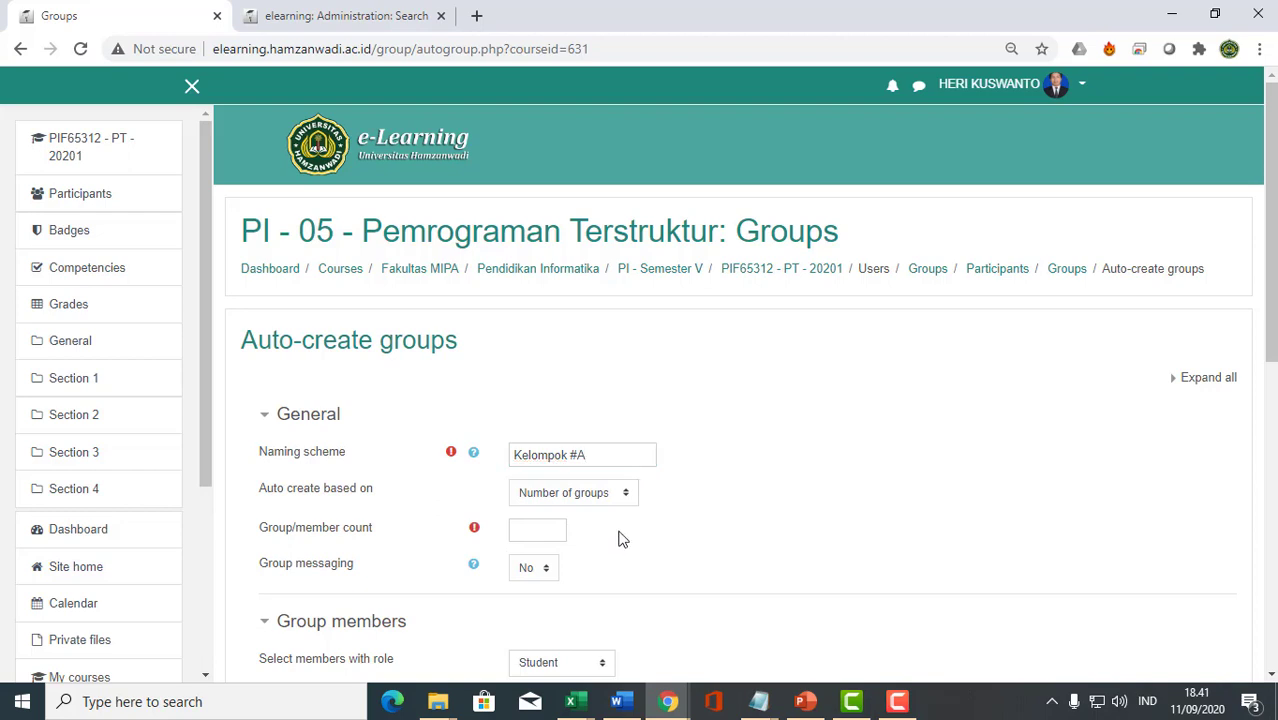
Keep the automatic creation based on Number of groups and set the group count to 6.
click(627, 495)
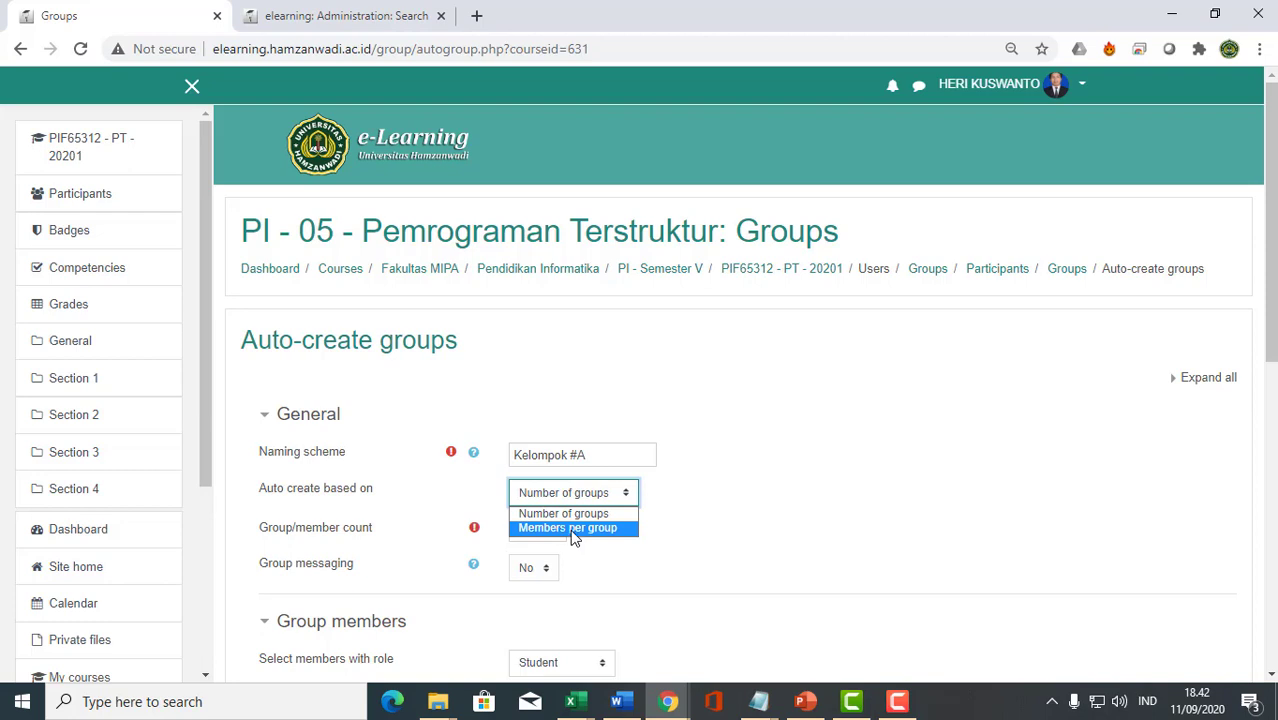
click(922, 513)
click(540, 534)
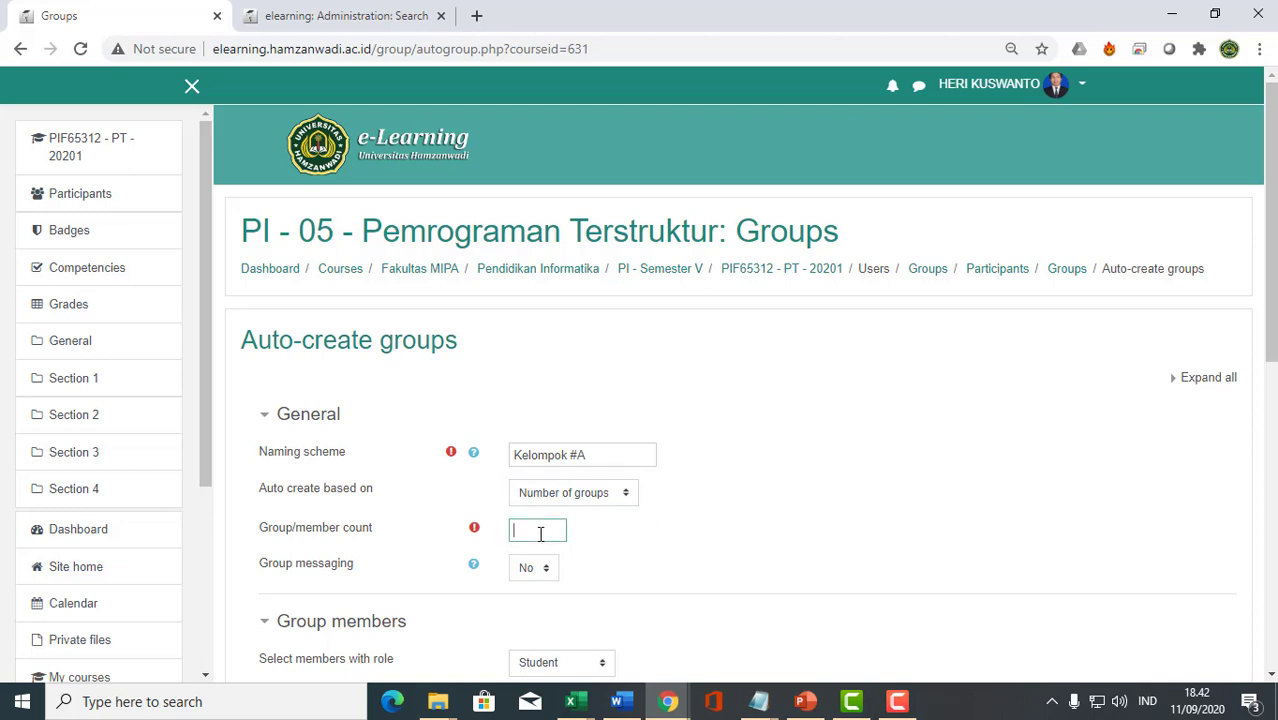
text(6)
click(663, 542)
Restrict the group members to the cohort PI2018 Kelas A and recheck the general settings.
scroll(724, 489, down, 1)
scroll(724, 489, down, 3)
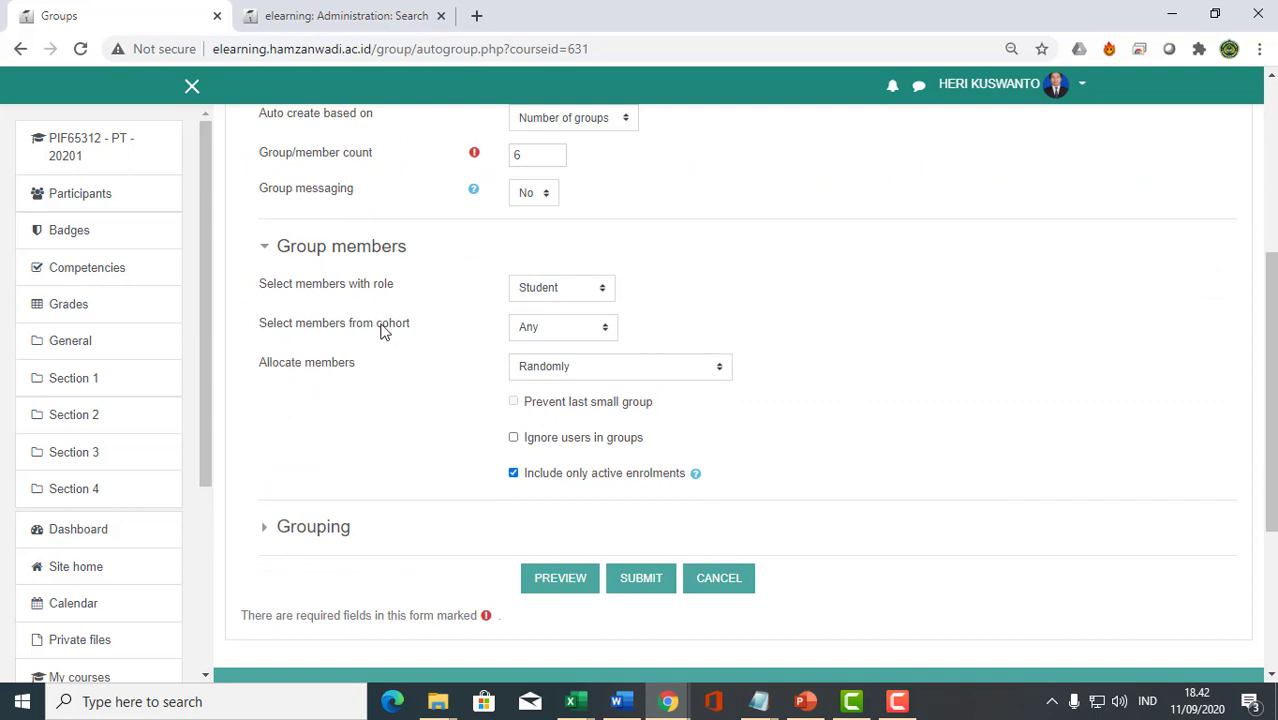
click(579, 334)
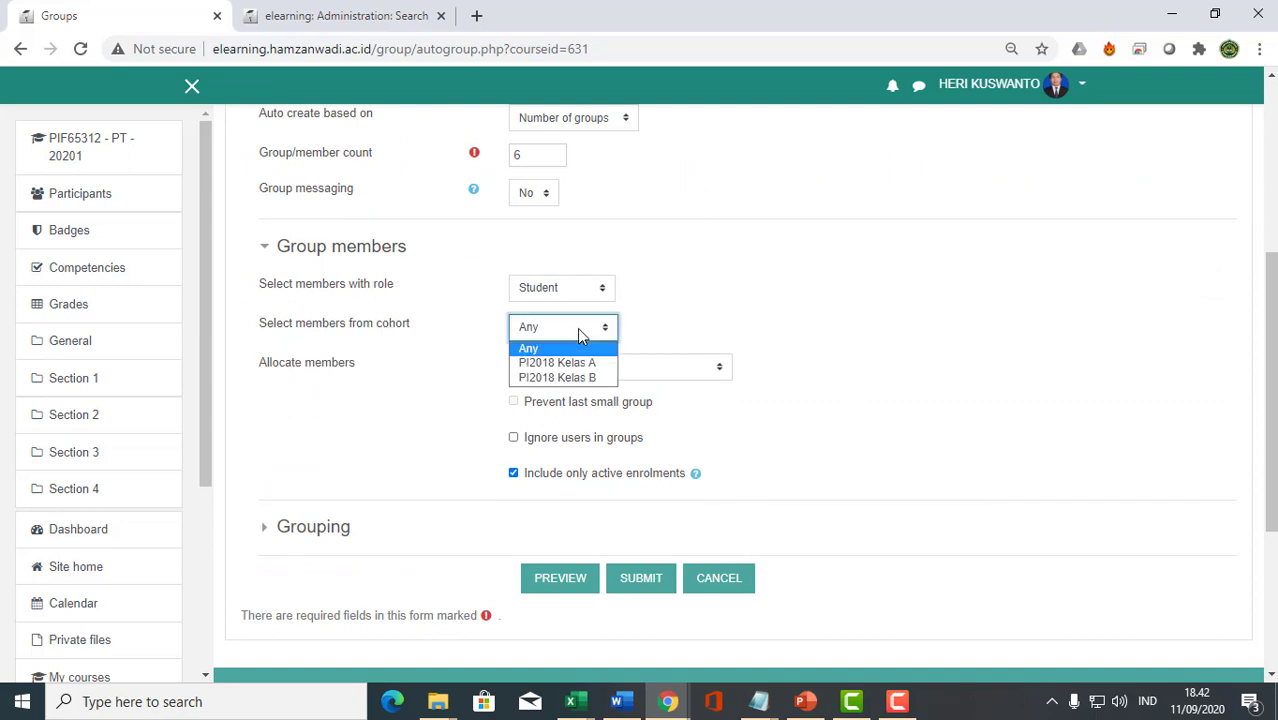
click(575, 364)
scroll(850, 334, up, 3)
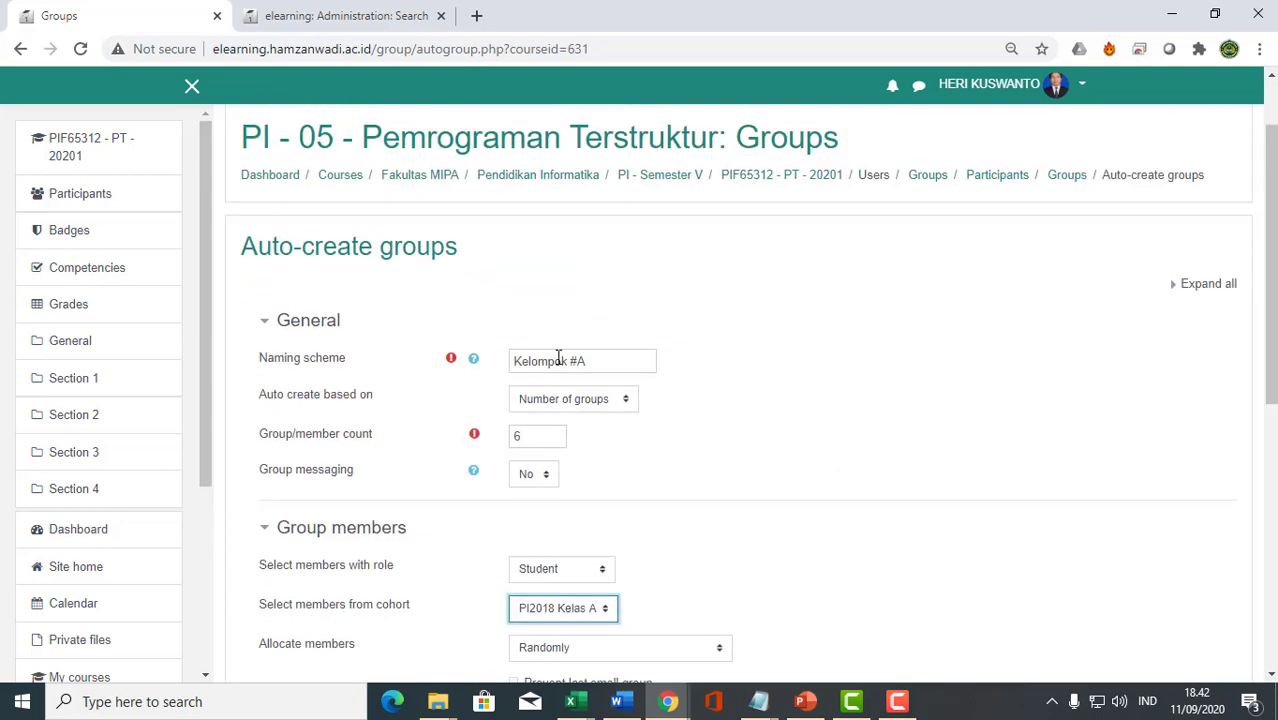
Preview the random allocation of the Kelas A students, check the listed groups, and submit the form to create them.
scroll(758, 363, down, 2)
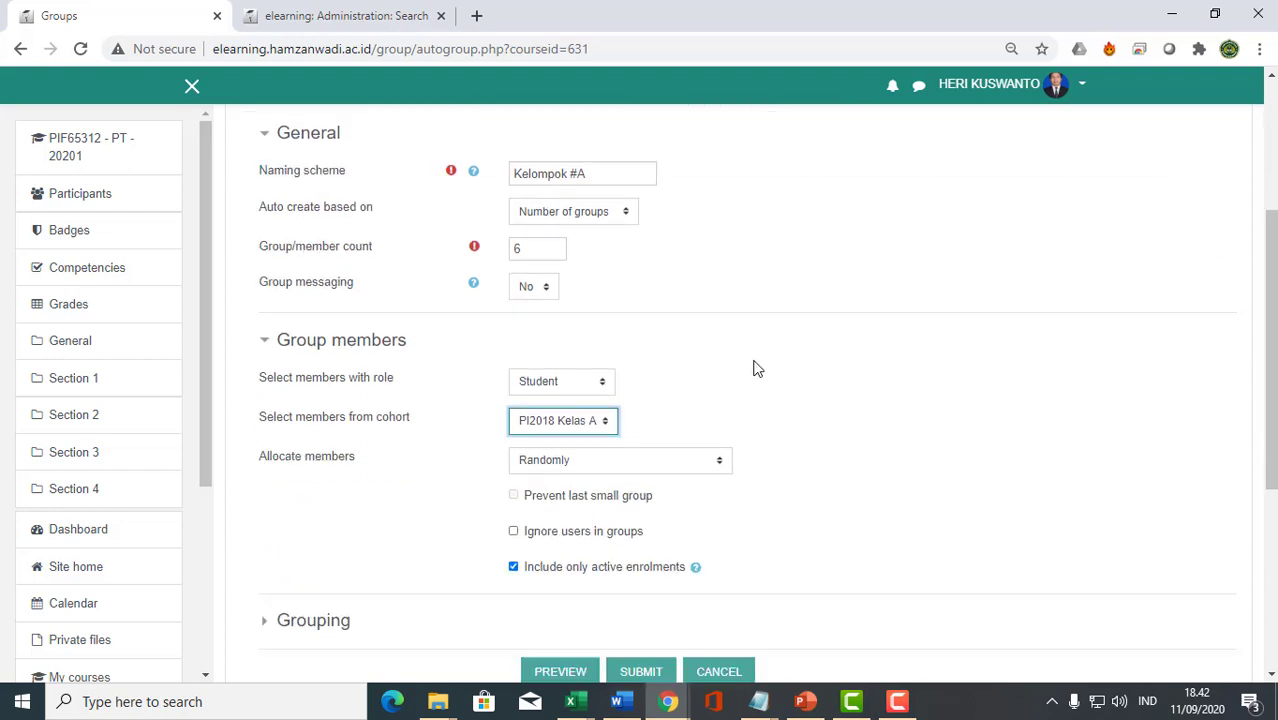
scroll(740, 355, down, 1)
scroll(740, 355, down, 1)
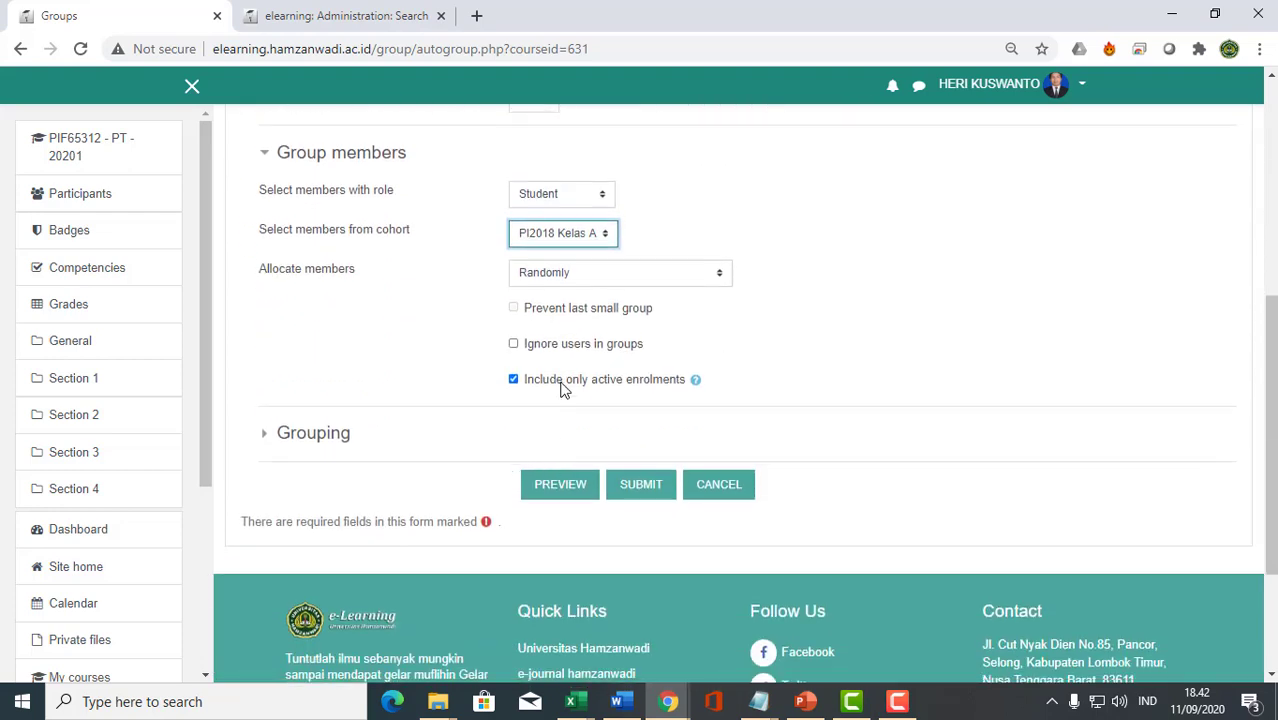
click(557, 496)
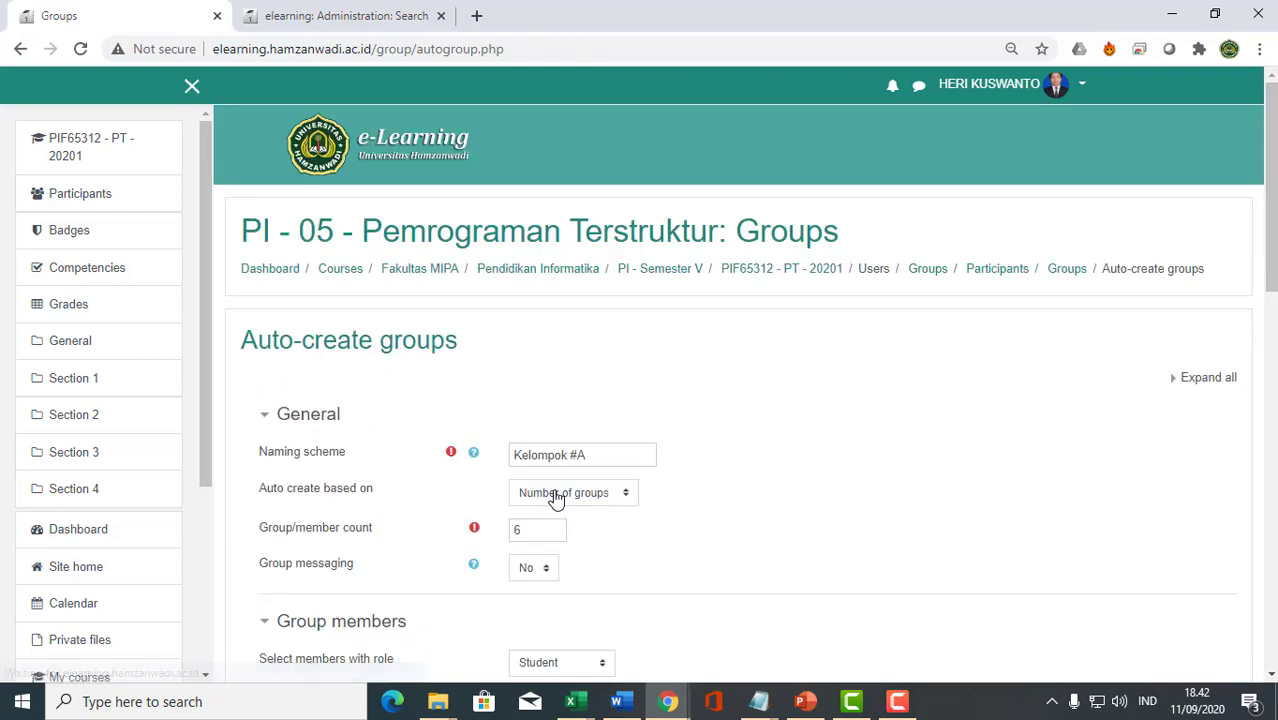
scroll(995, 385, down, 7)
scroll(995, 385, down, 4)
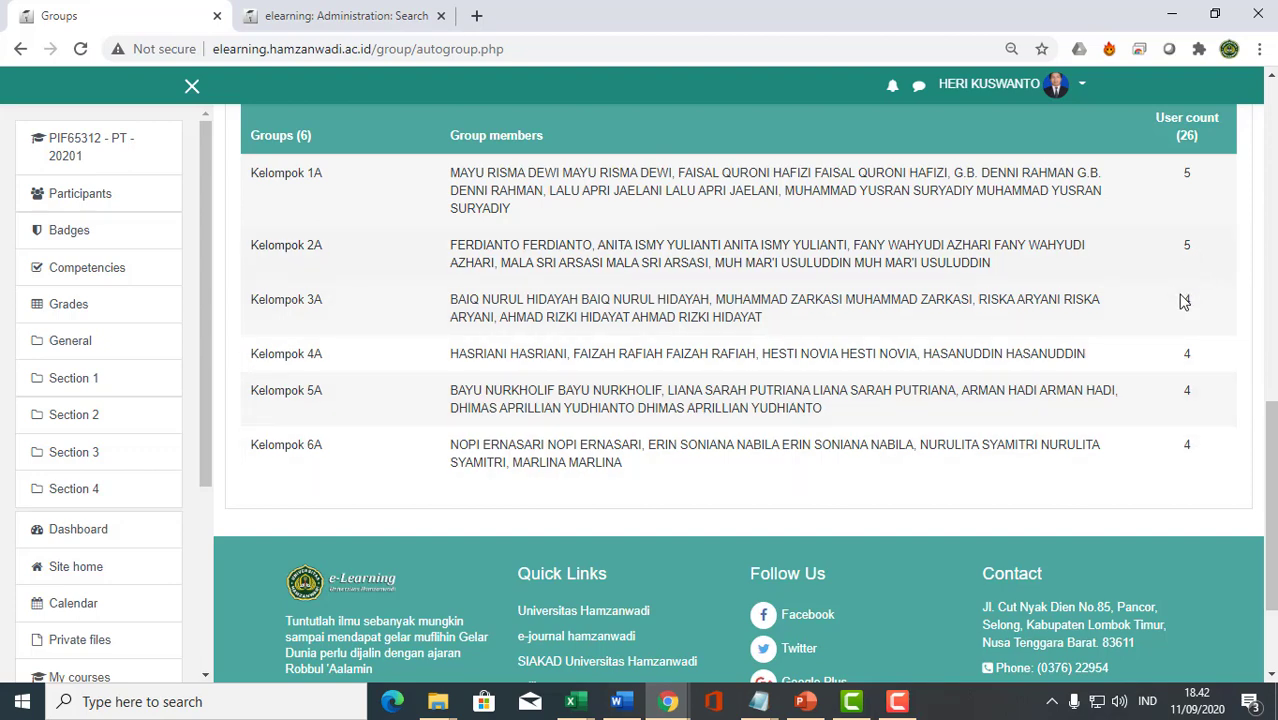
scroll(1036, 360, up, 3)
scroll(1036, 360, up, 1)
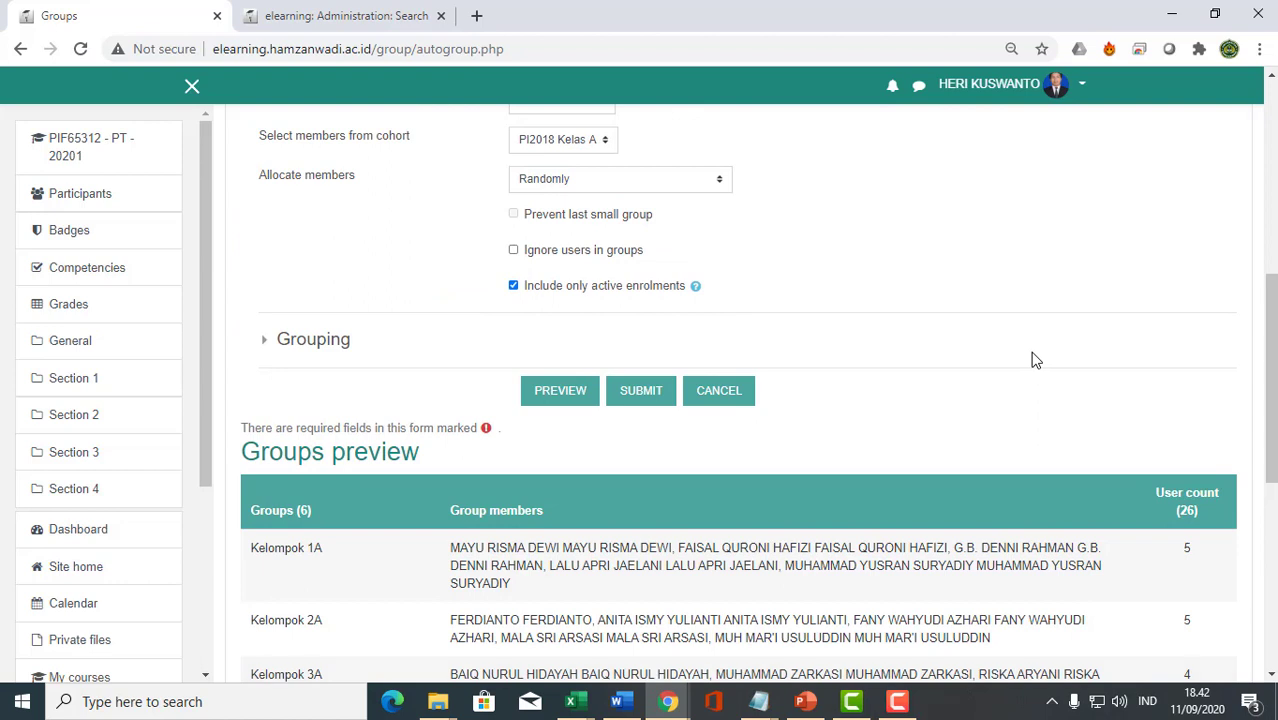
click(651, 399)
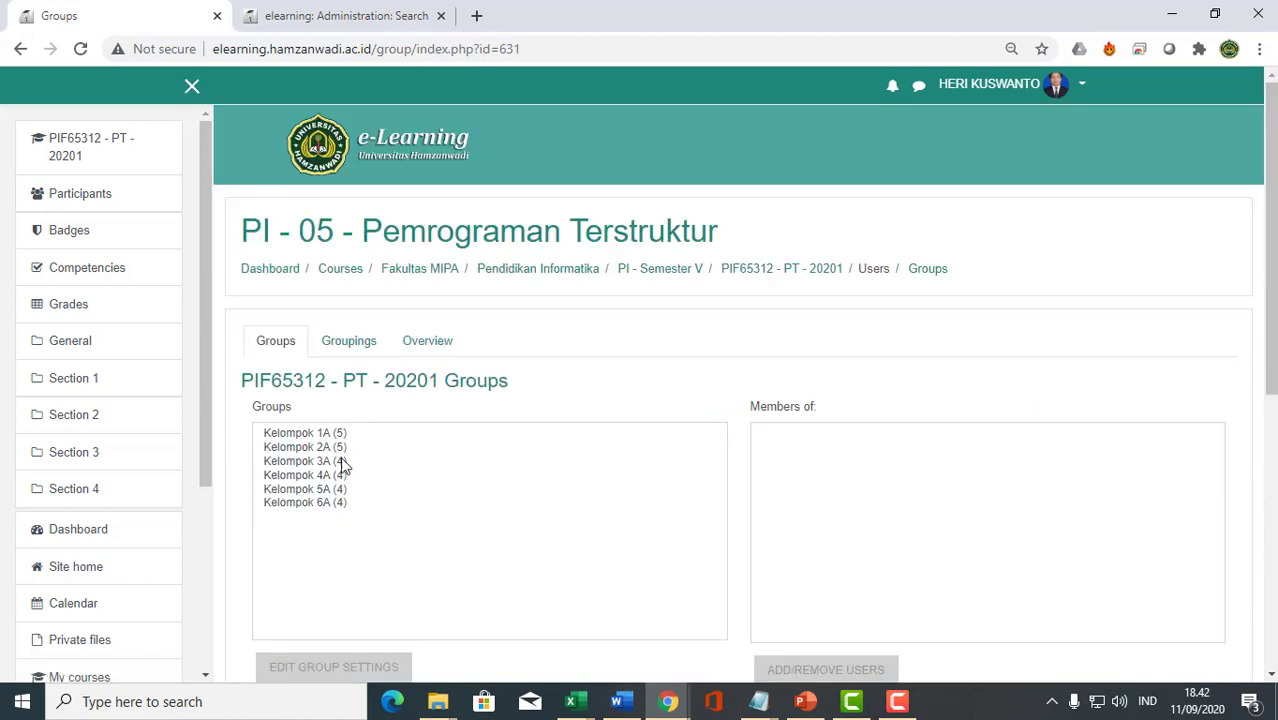
Check the member lists of several Kelas A groups, starting with Kelompok 1A.
click(308, 434)
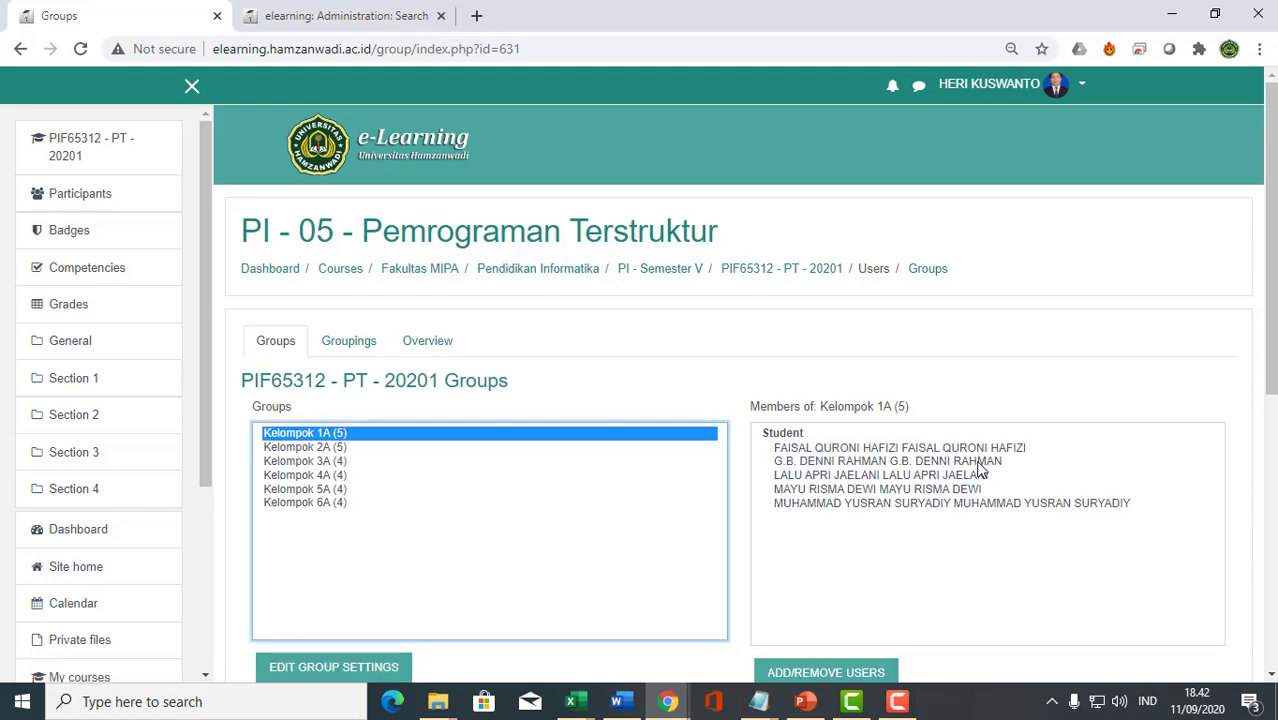
click(299, 448)
click(300, 462)
click(300, 490)
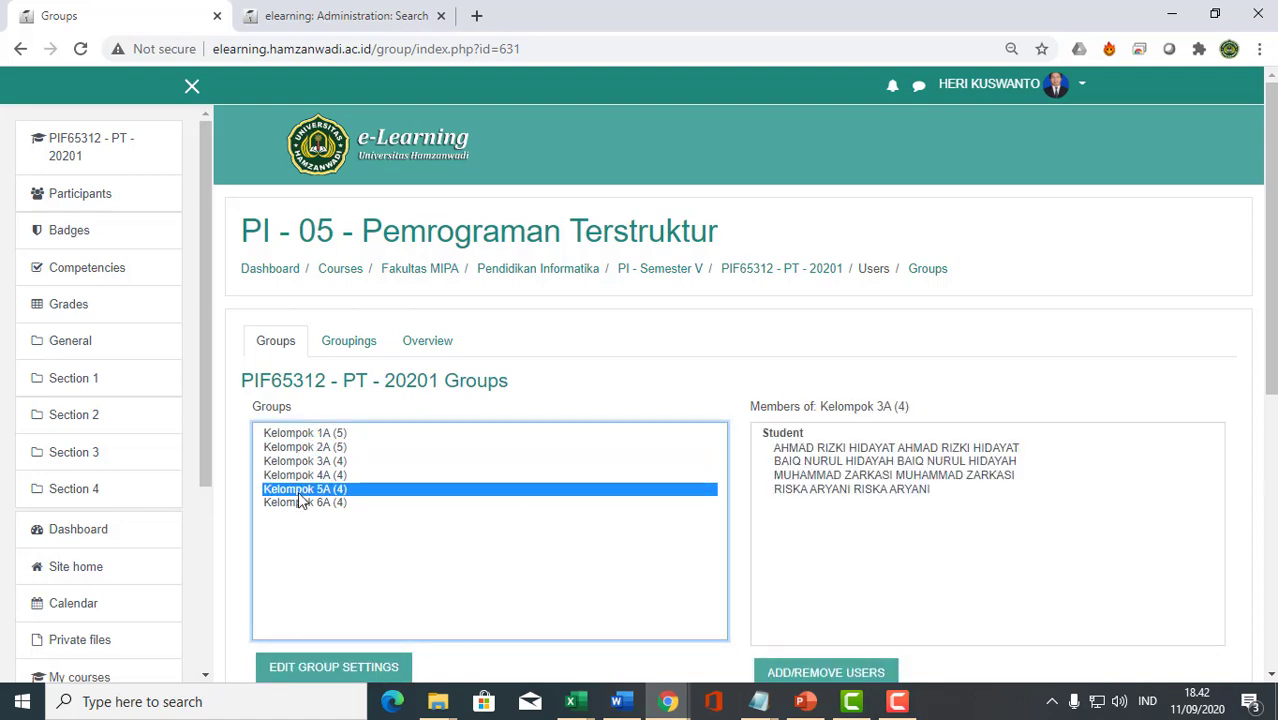
Start another automatic group creation with the naming scheme "Kelompok #B" and a group count of 6.
scroll(414, 470, down, 5)
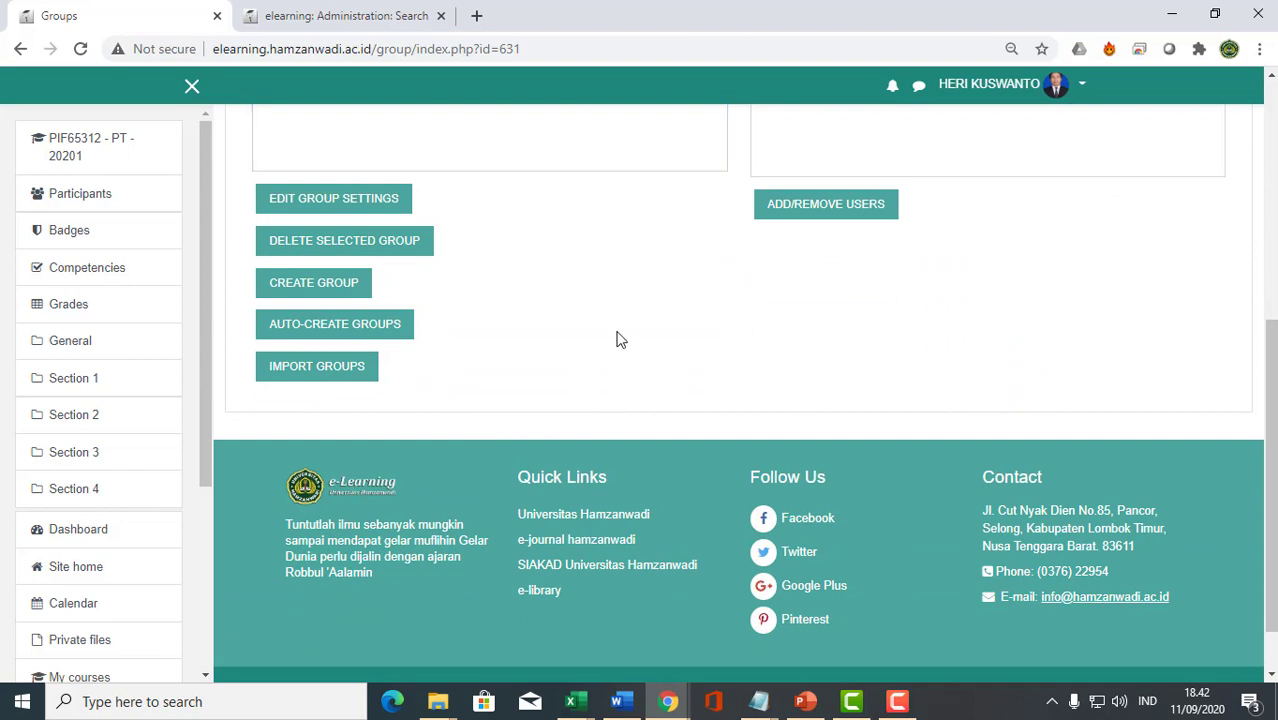
click(388, 336)
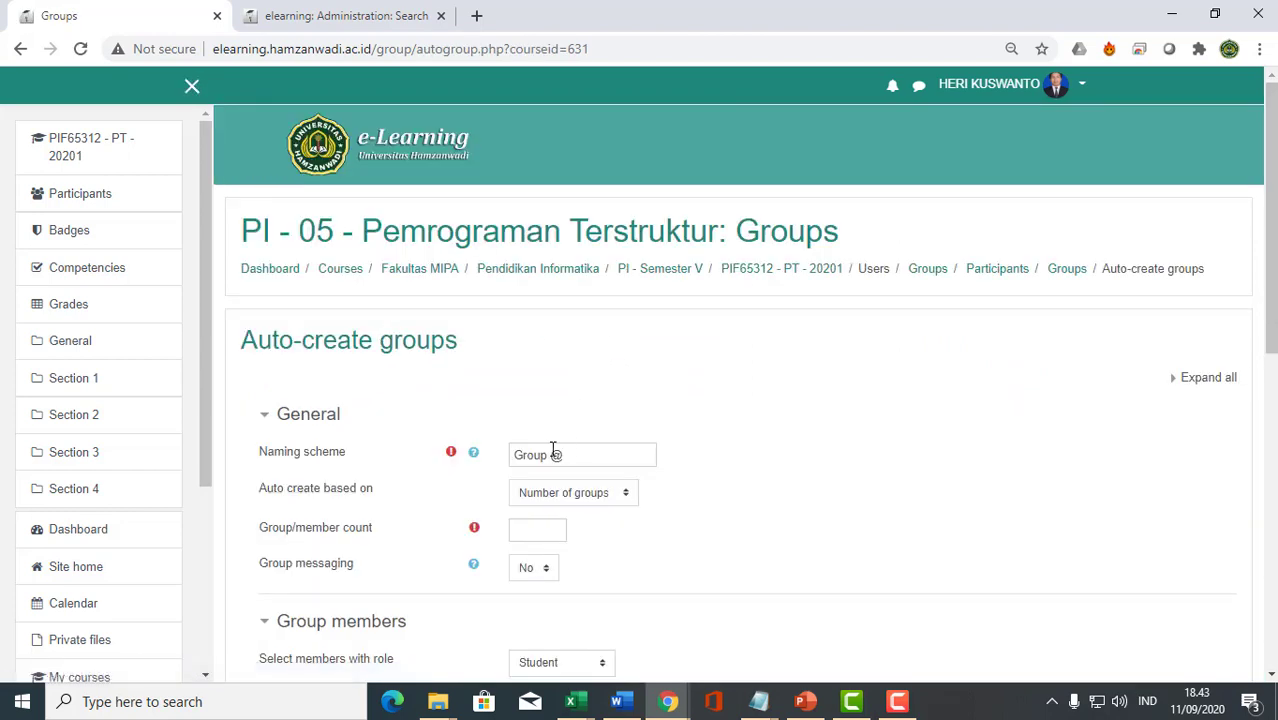
drag(561, 455, 458, 457)
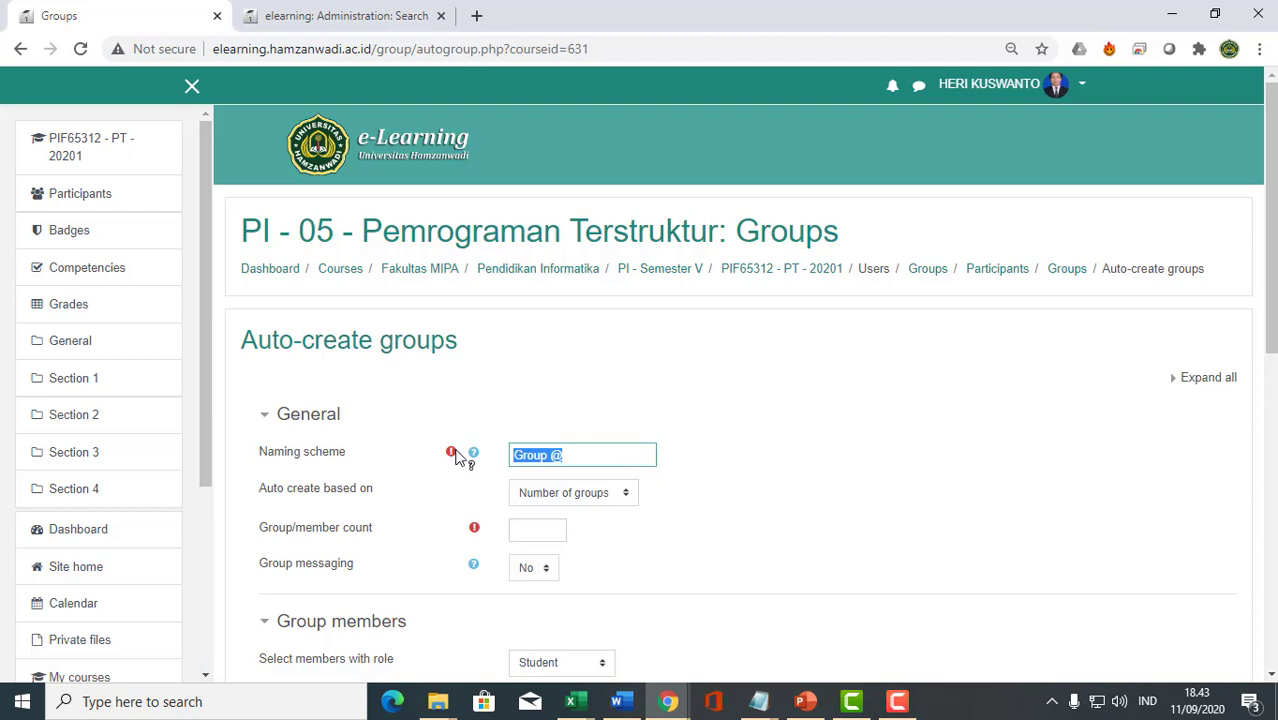
text(Kelompok #B)
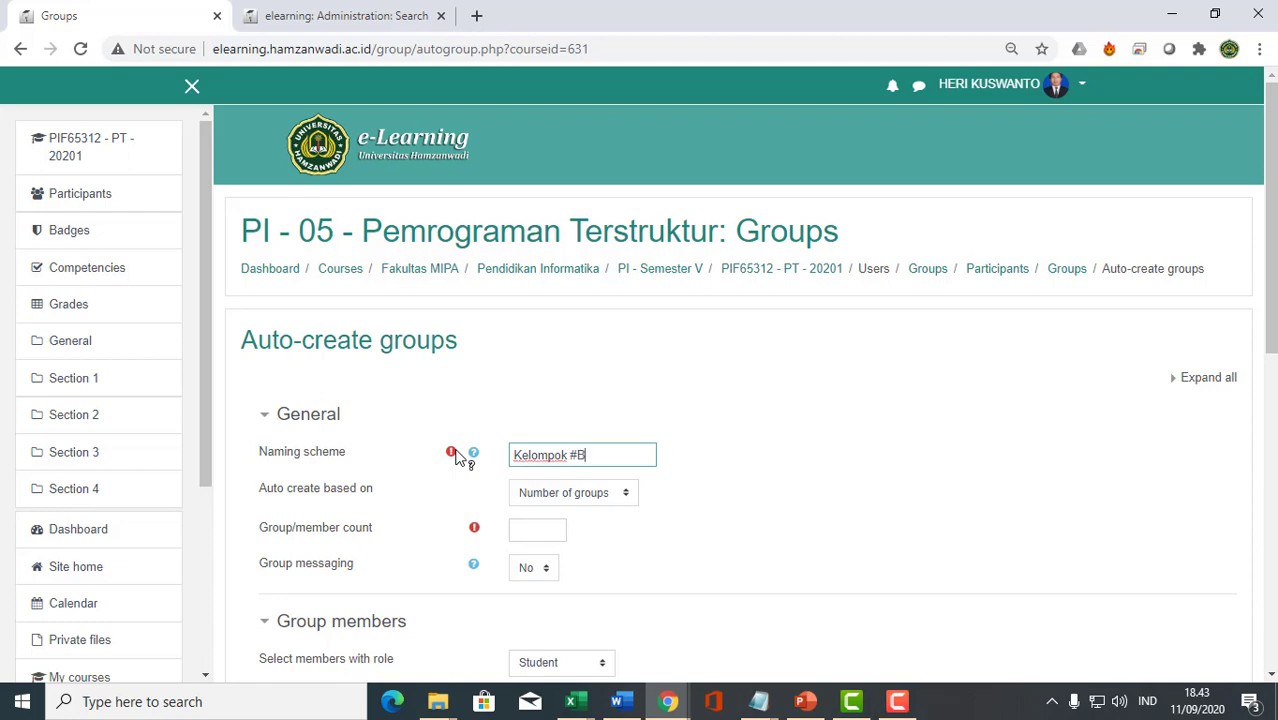
click(546, 528)
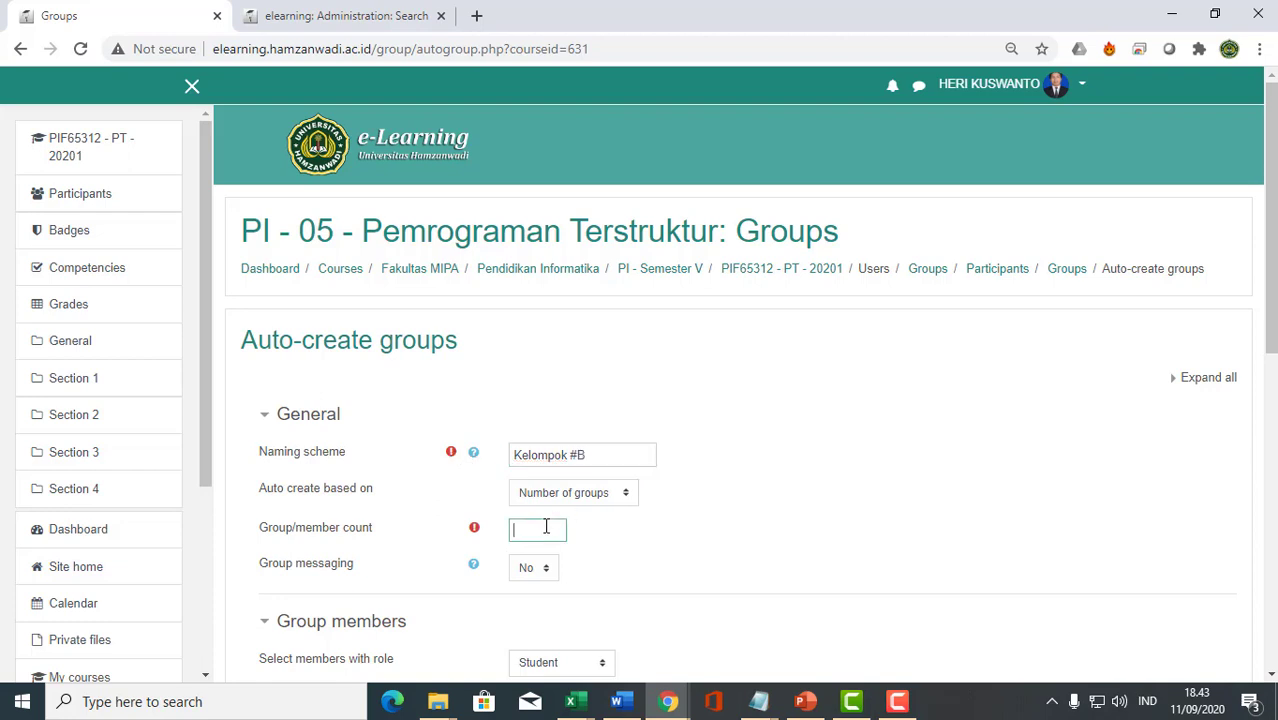
text(6)
Restrict the members of the new groups to the cohort PI2018 Kelas B.
scroll(621, 479, down, 3)
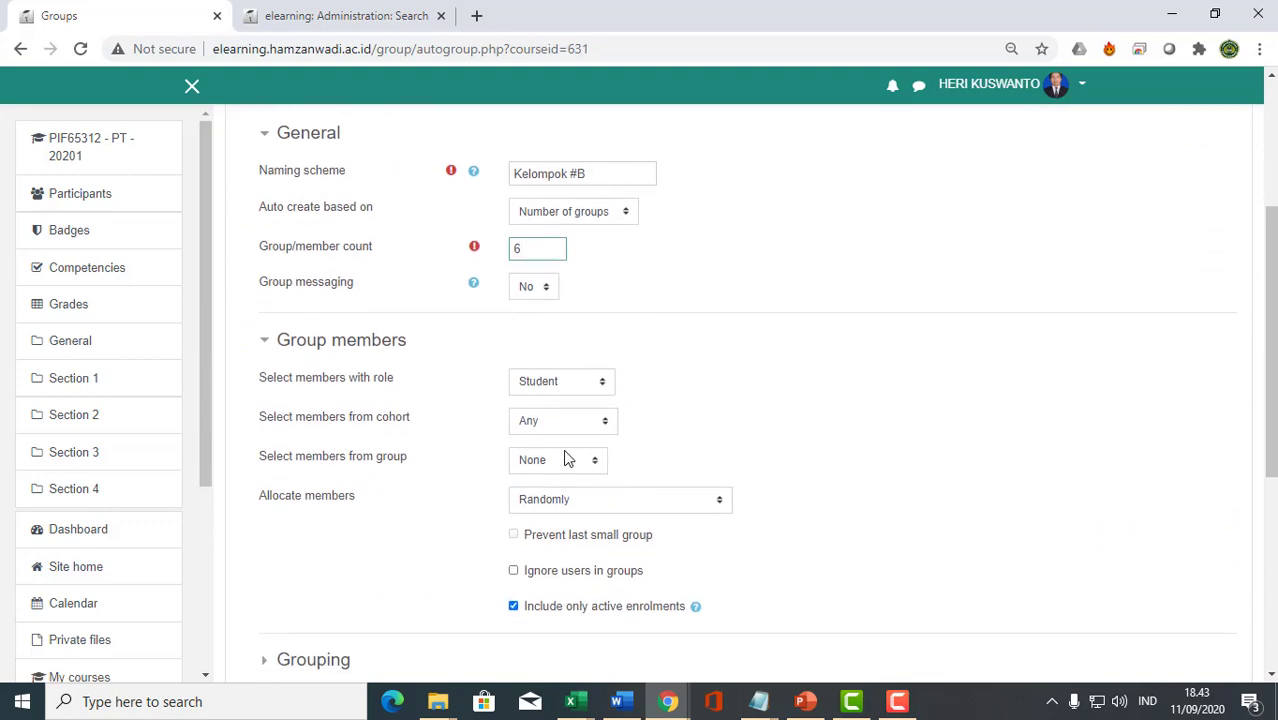
click(577, 430)
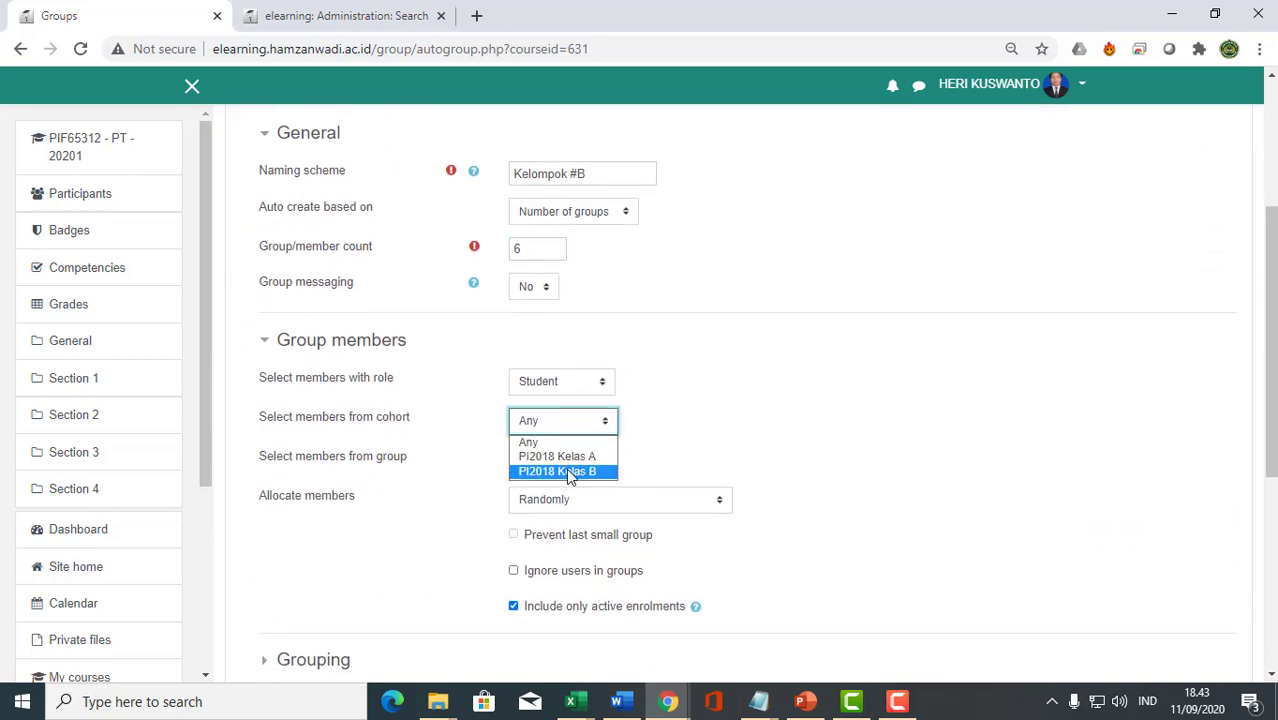
click(566, 471)
Preview the random allocation of the Kelas B students, check the listed groups, and submit the form to create them.
scroll(845, 446, down, 3)
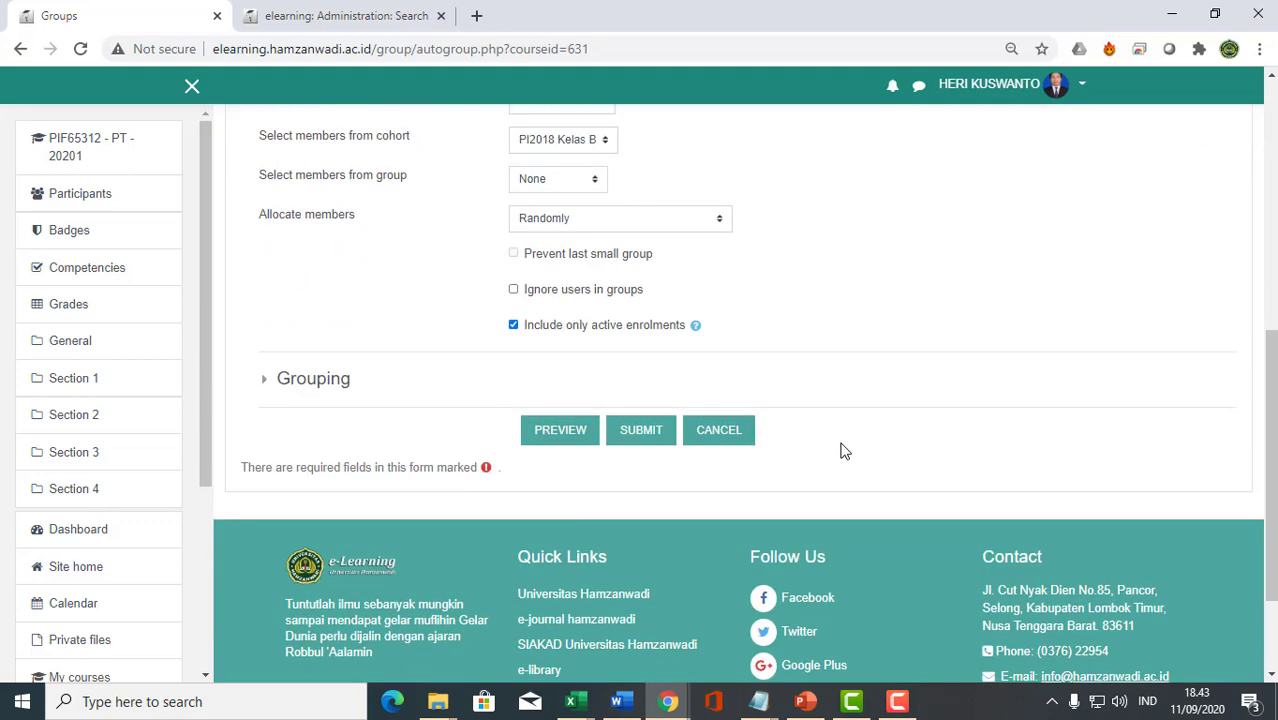
click(577, 441)
scroll(1001, 297, down, 5)
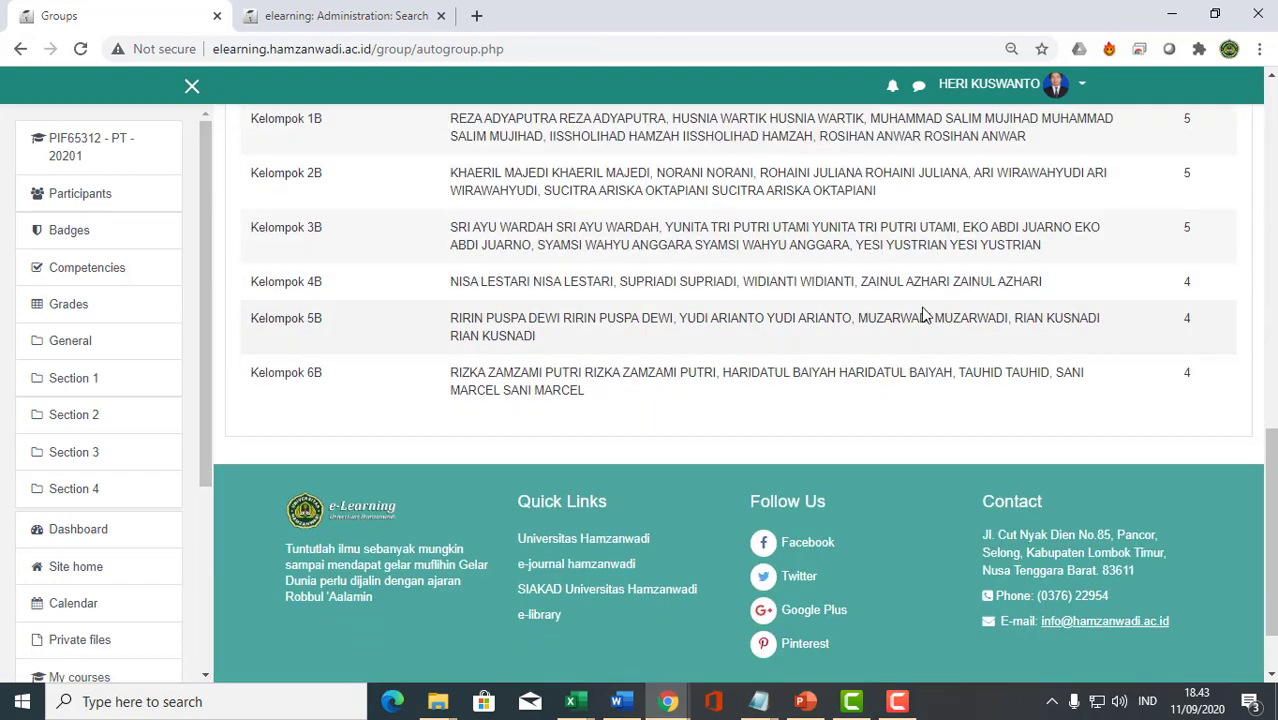
scroll(1035, 243, up, 1)
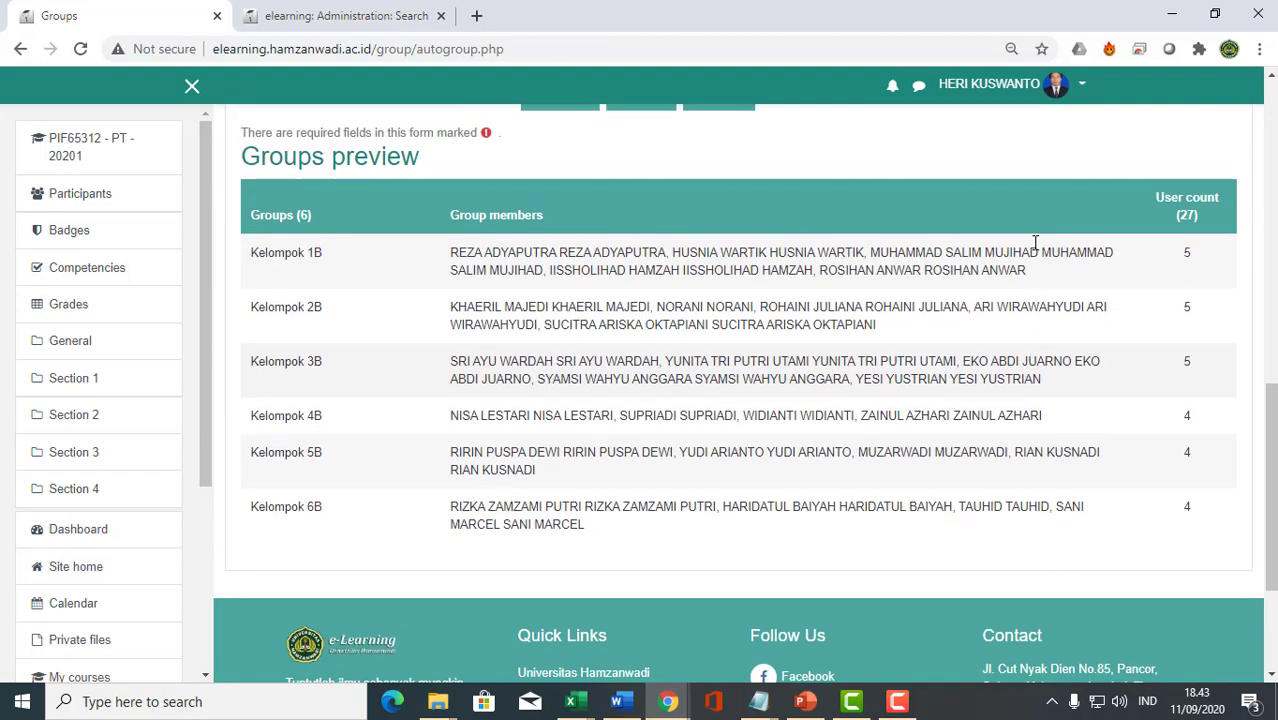
scroll(1035, 243, up, 2)
click(652, 243)
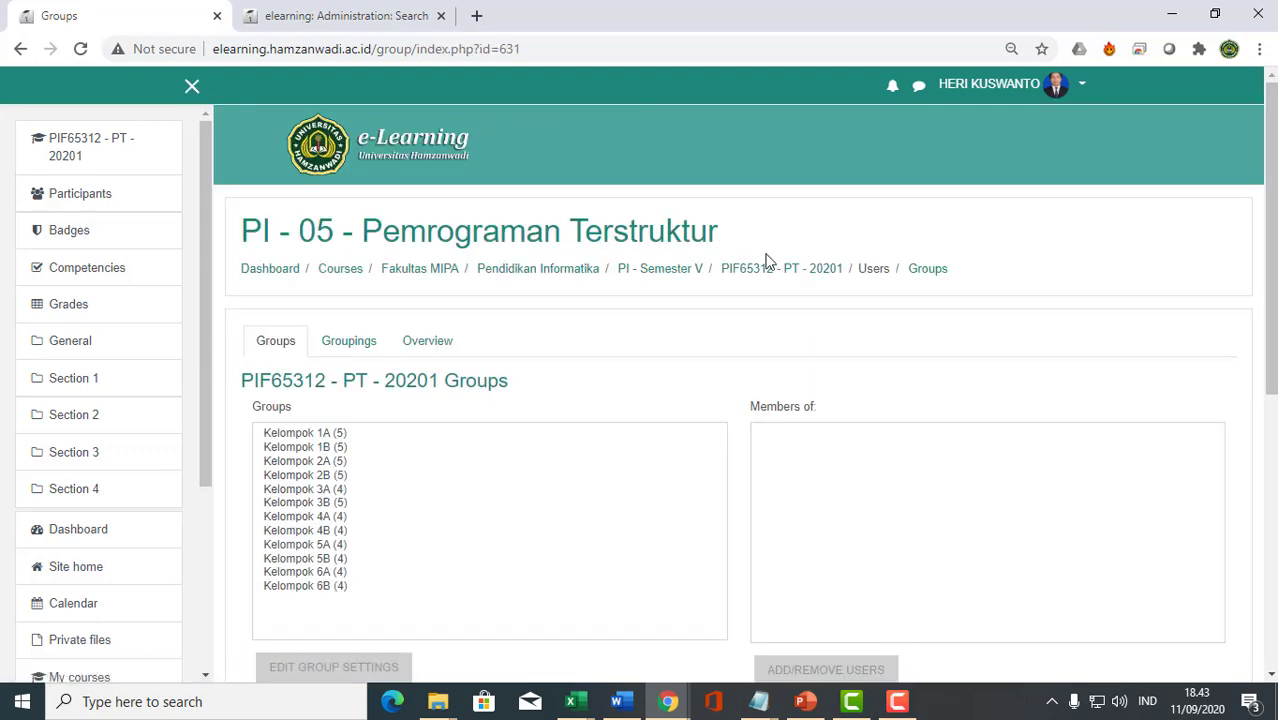
Check the member lists of Kelompok 1A, Kelompok 2A and Kelompok 3A.
click(320, 435)
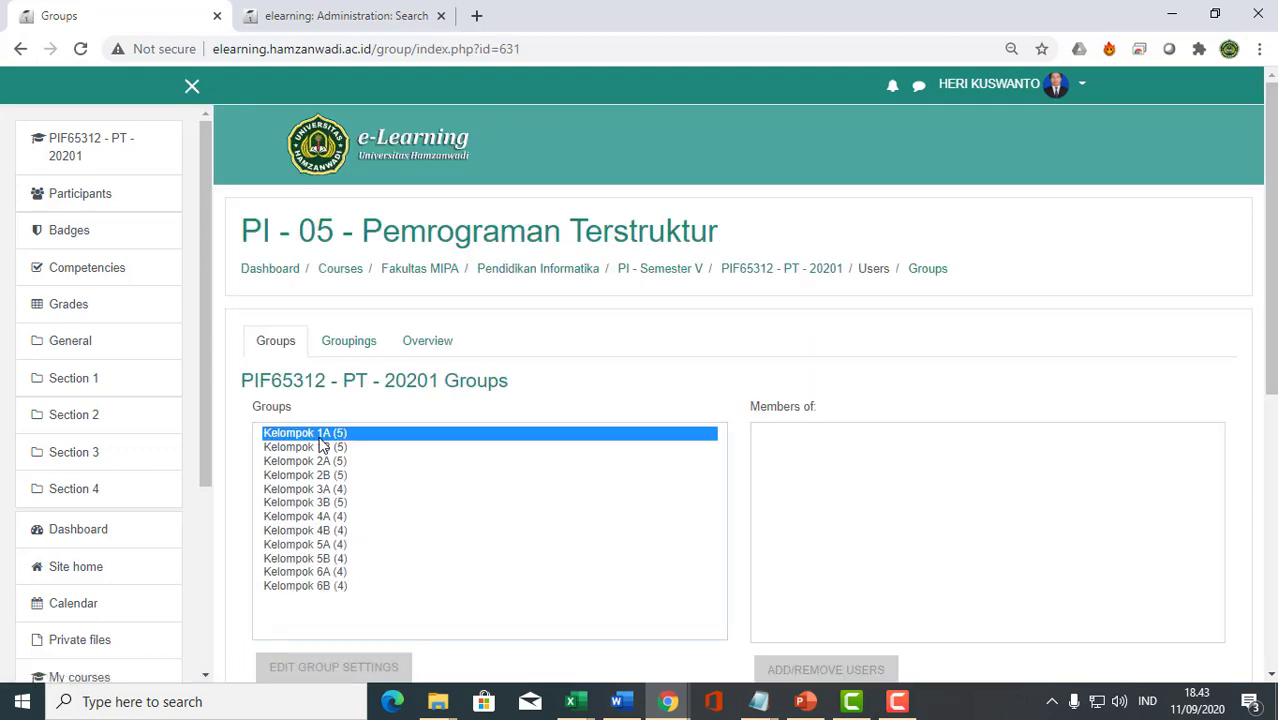
click(320, 461)
click(323, 489)
scroll(553, 448, down, 3)
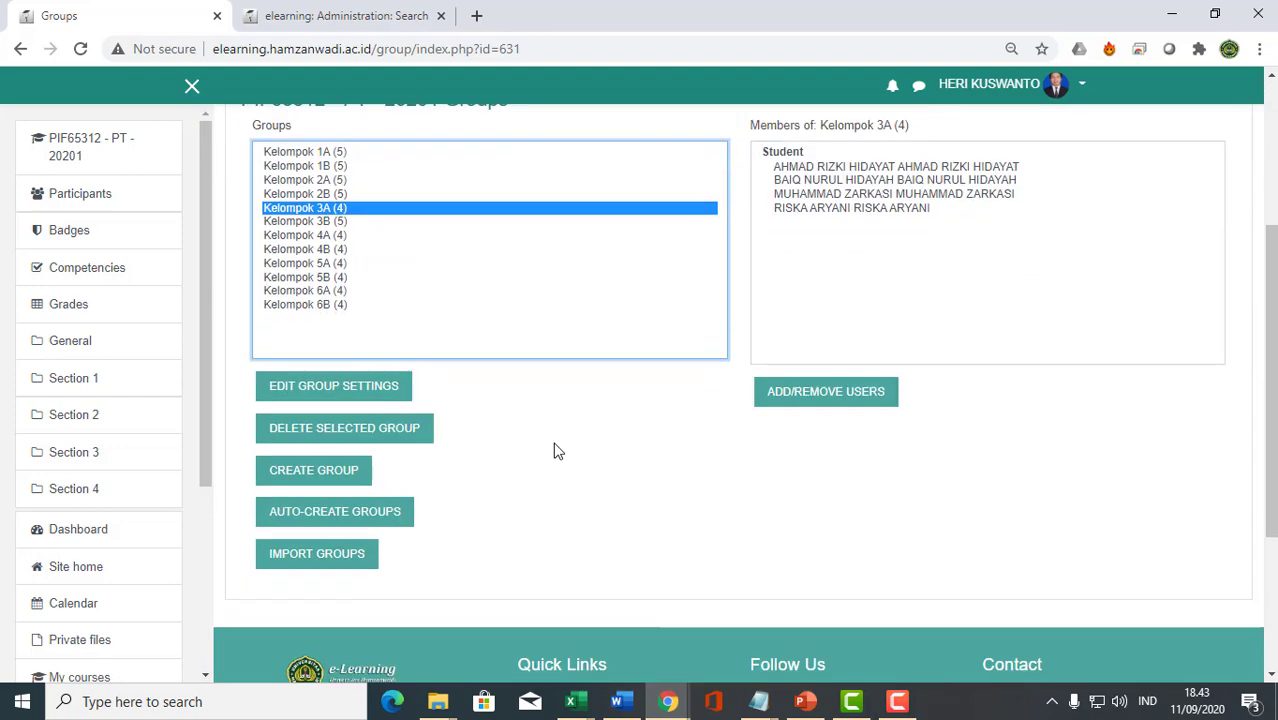
scroll(553, 448, up, 3)
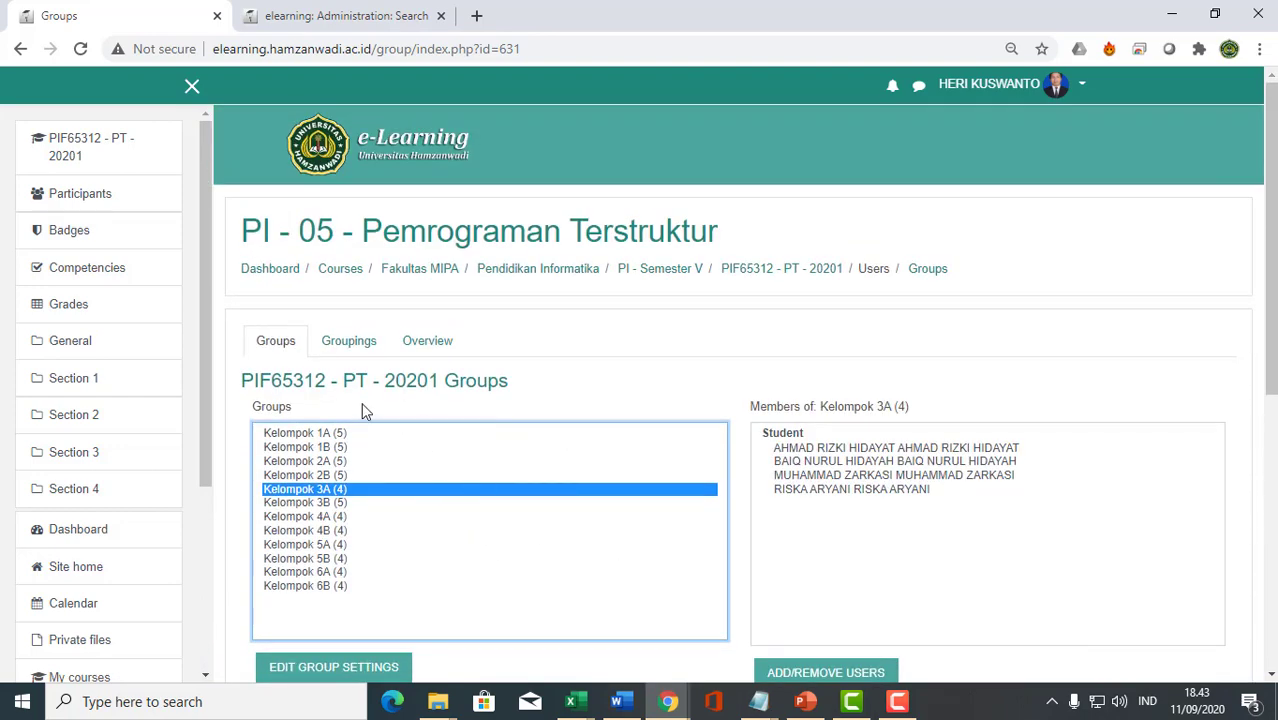
Switch to the Notepad outline to read step b of Langkah 2.1, and return to the course groups page in the browser.
click(759, 701)
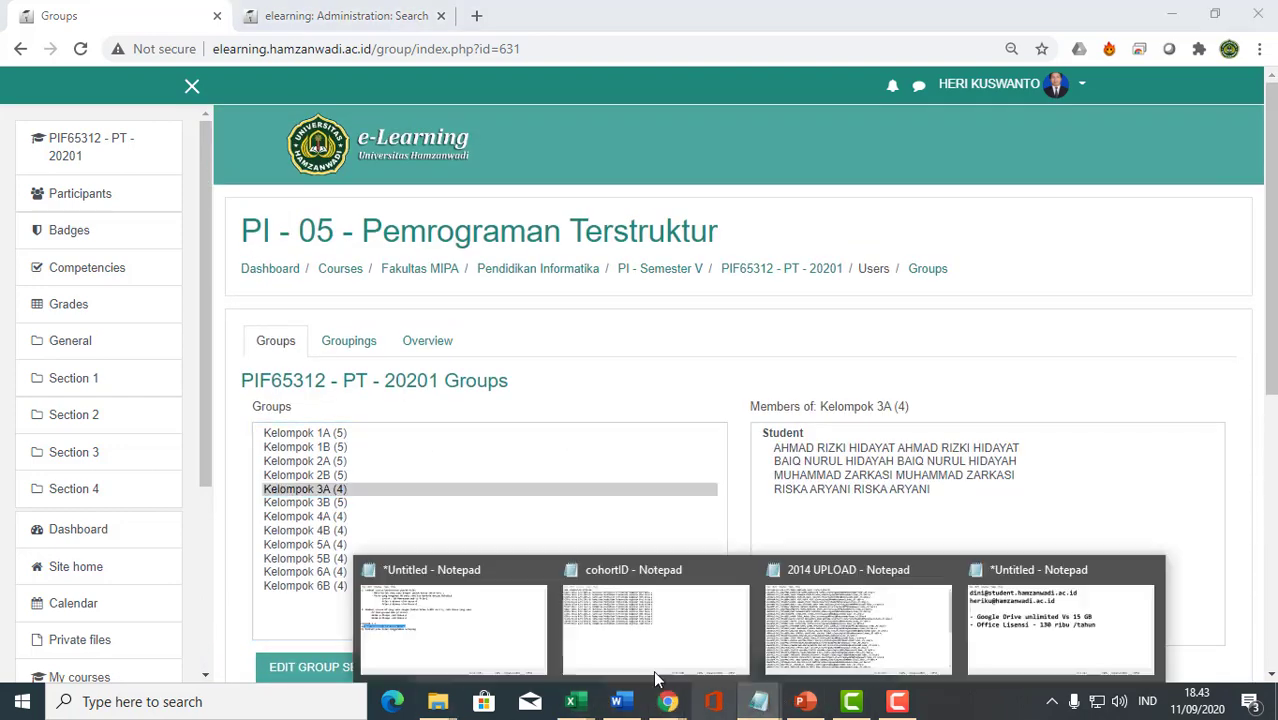
click(422, 614)
click(300, 440)
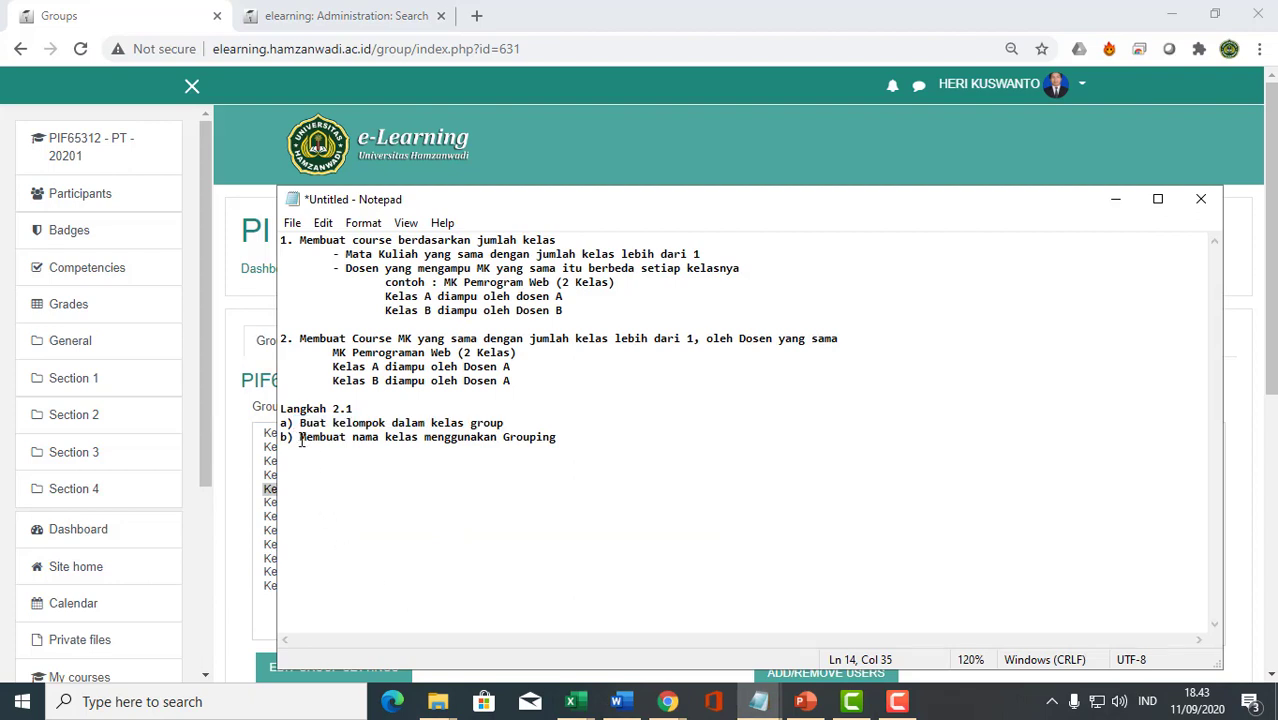
drag(300, 440, 588, 446)
click(592, 444)
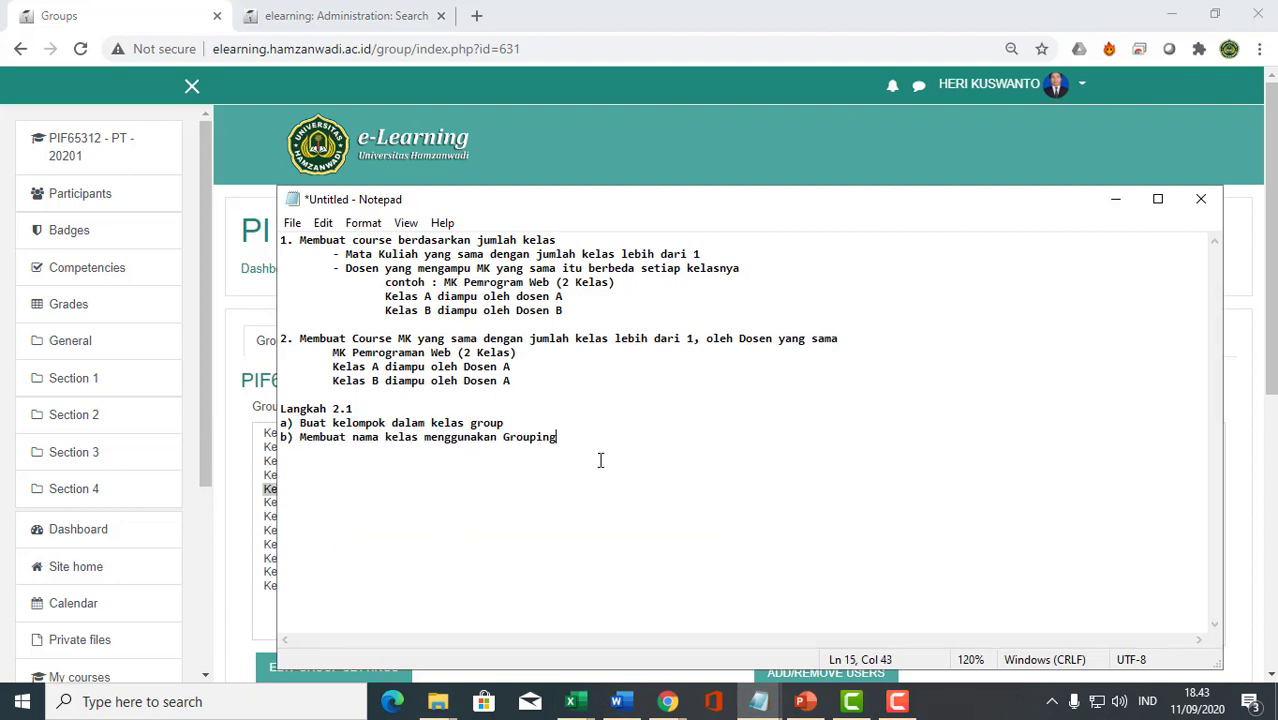
click(668, 702)
click(655, 618)
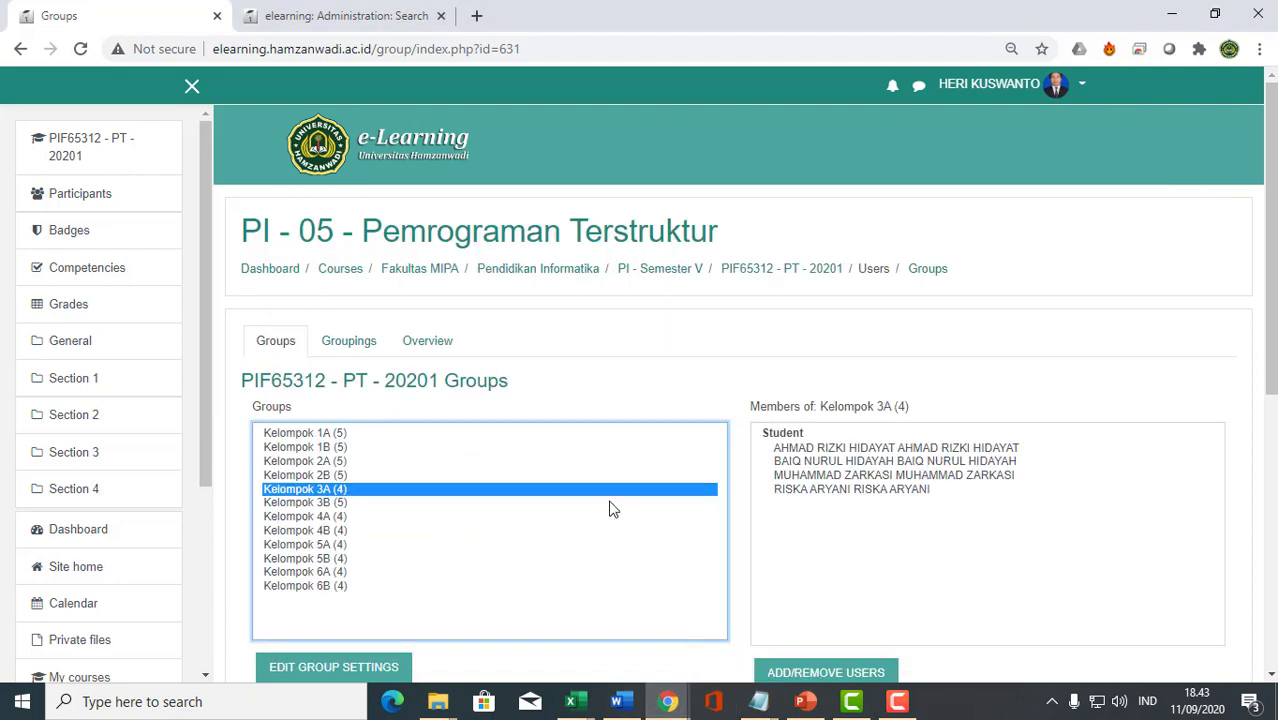
Create a grouping named "Kelas 5A" in the Pemrograman Terstruktur course and save it.
click(347, 352)
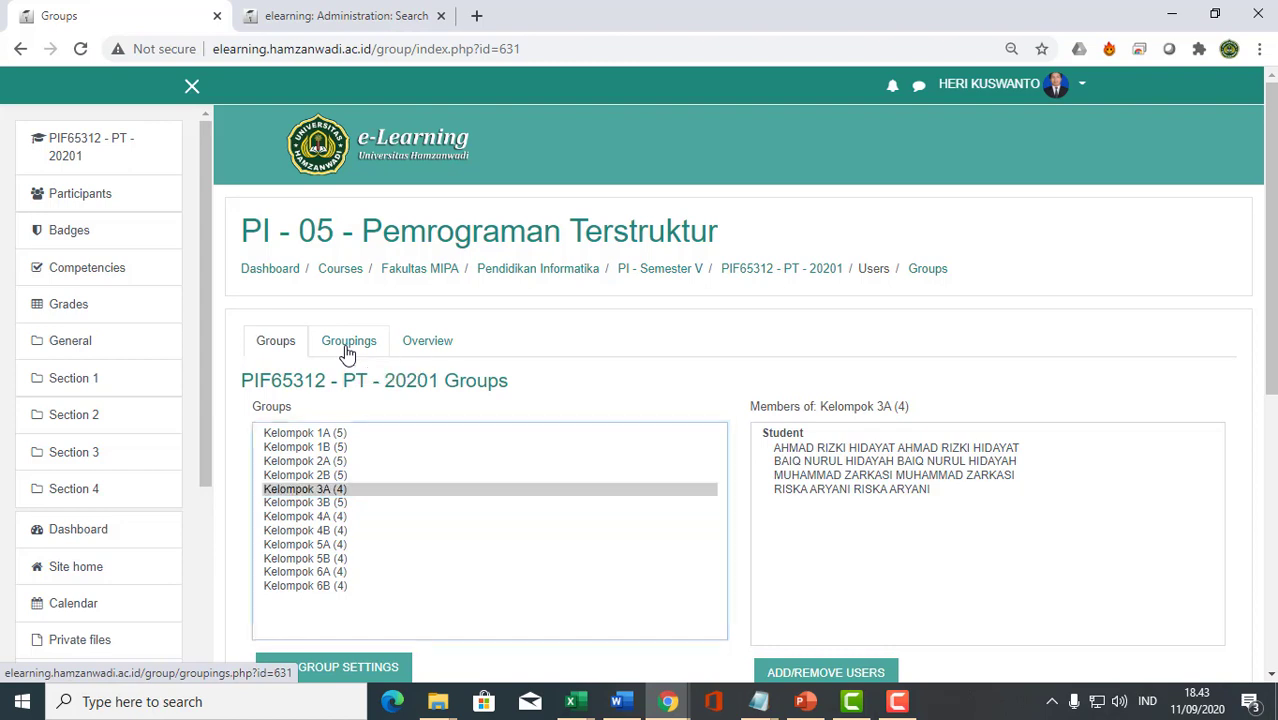
scroll(475, 311, down, 1)
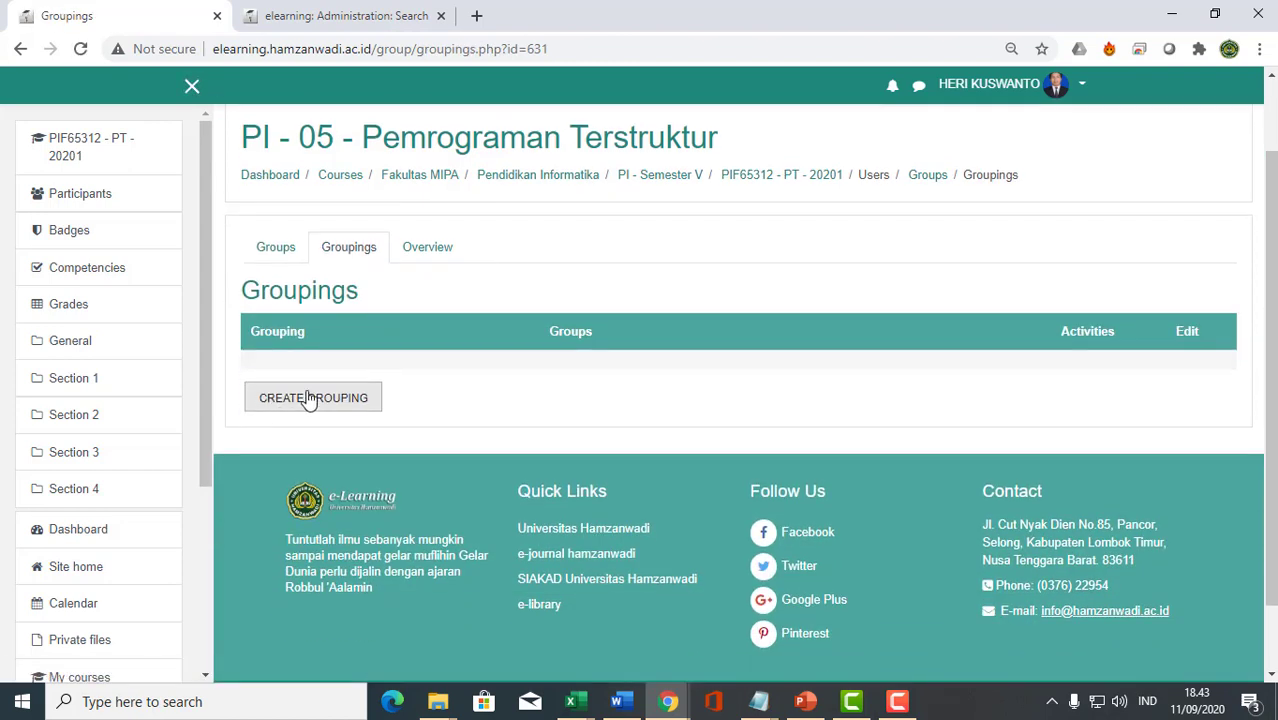
click(308, 397)
click(583, 420)
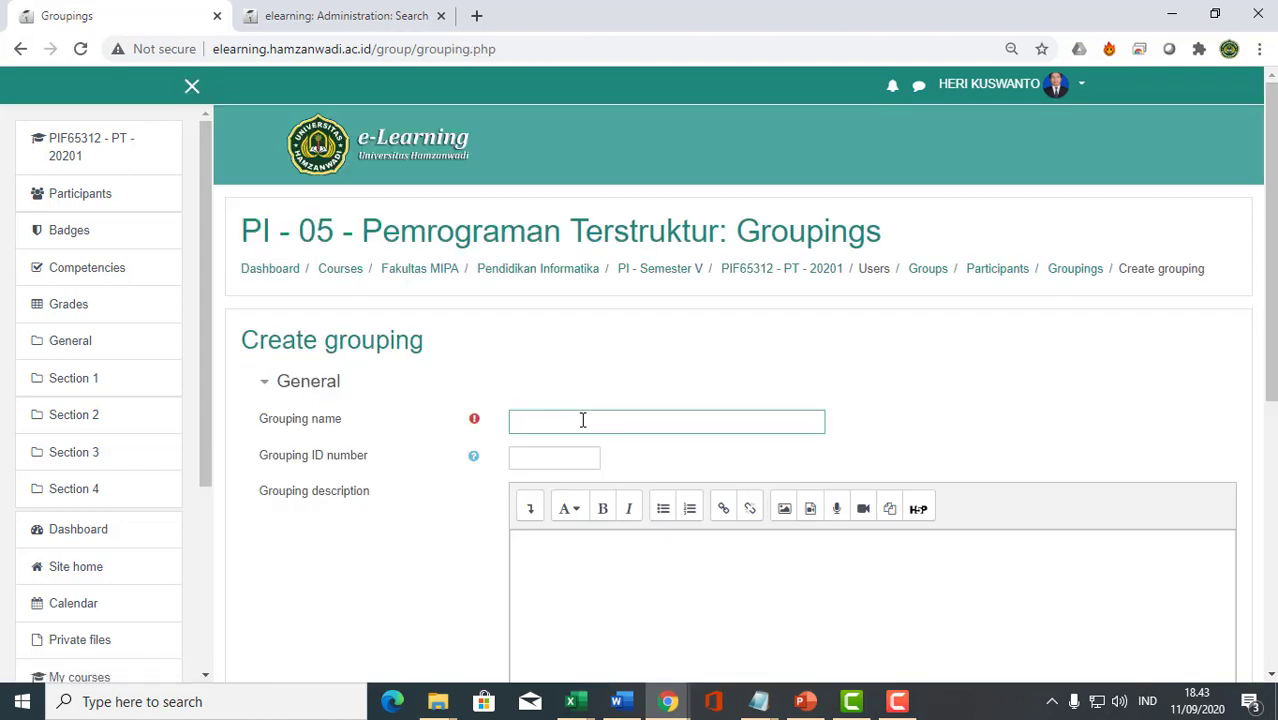
text(Ke)
text(las )
text(V)
text(A)
click(555, 421)
key(BackSpace)
text(5A)
scroll(590, 508, down, 4)
click(572, 423)
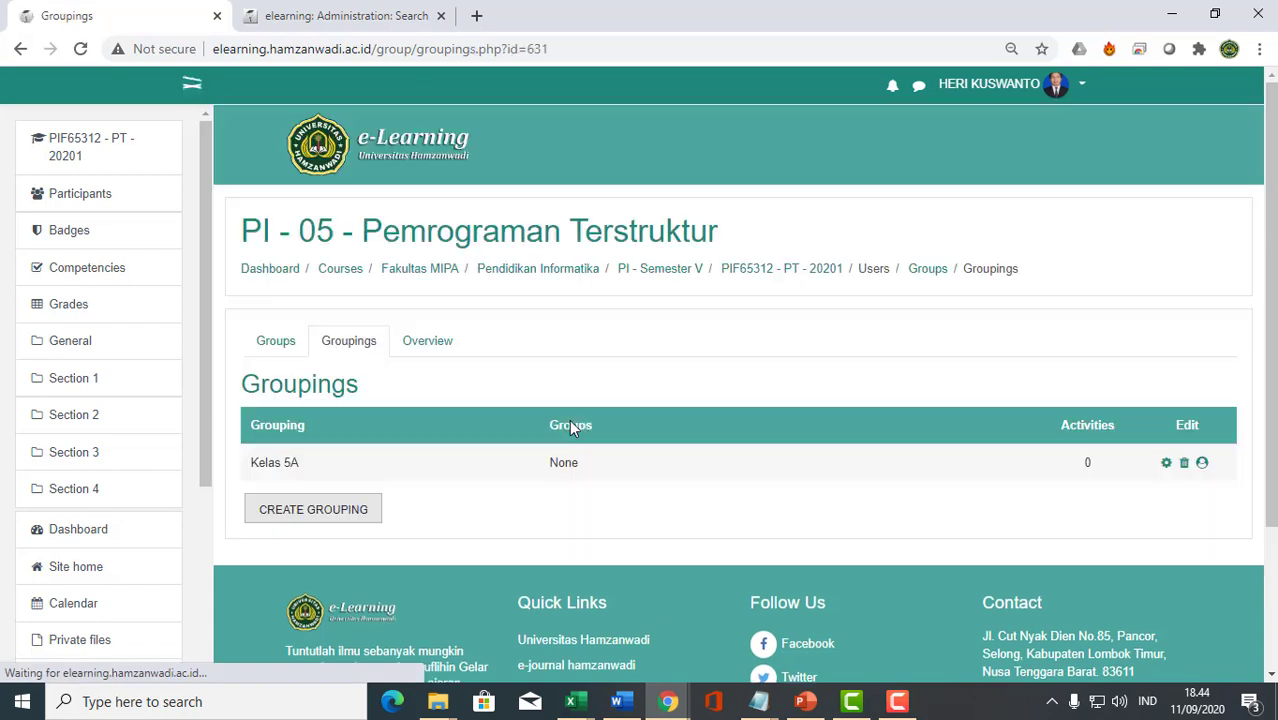
Create a second grouping named "Kelas 5B" and save it.
click(340, 512)
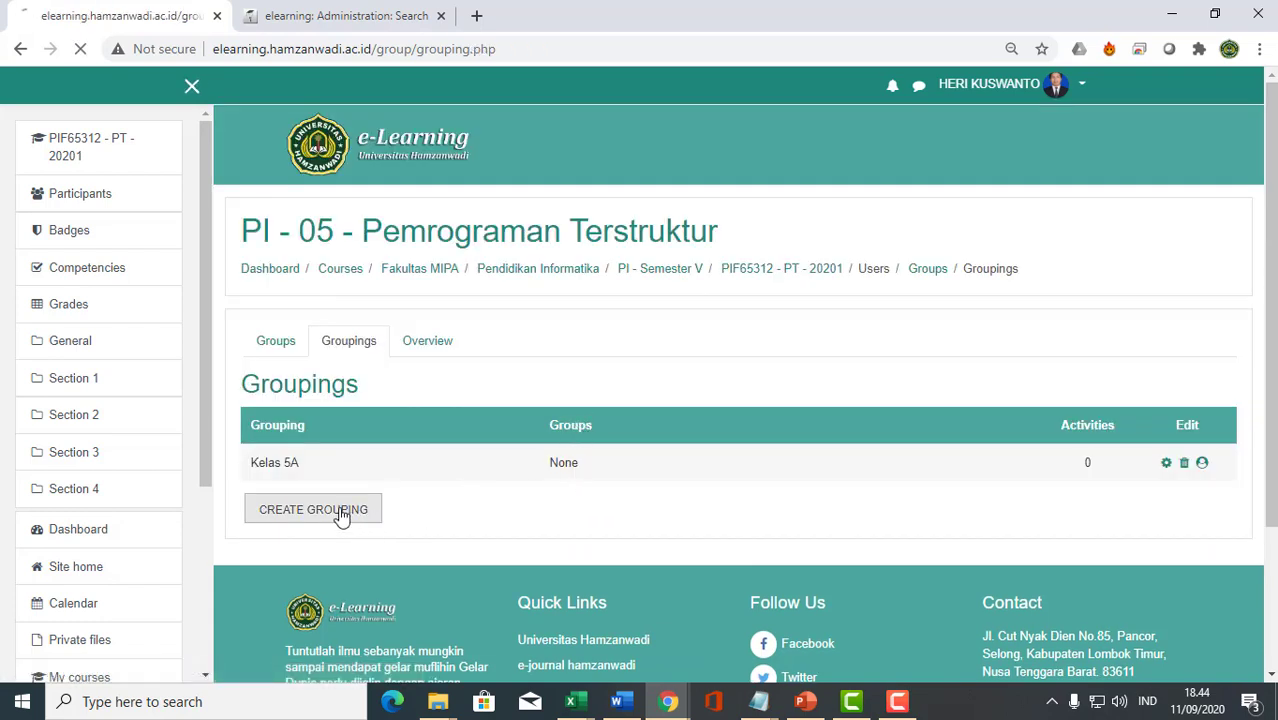
click(534, 421)
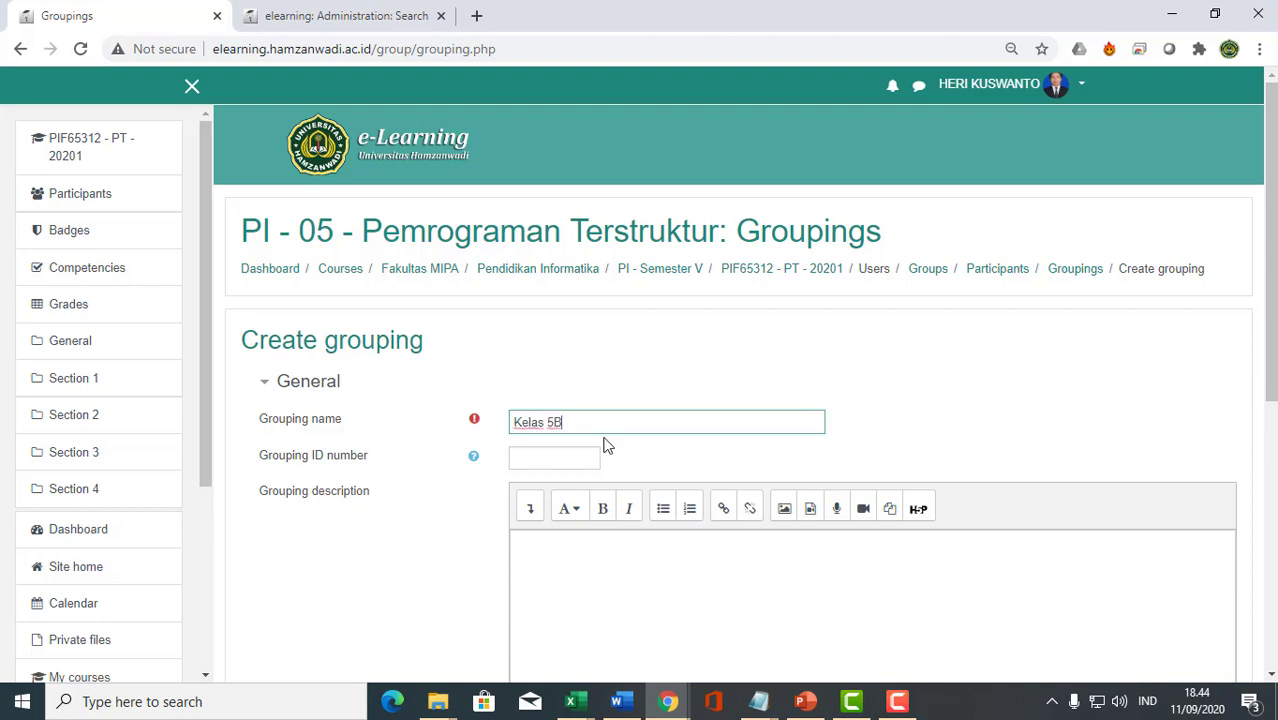
scroll(602, 442, down, 3)
click(570, 518)
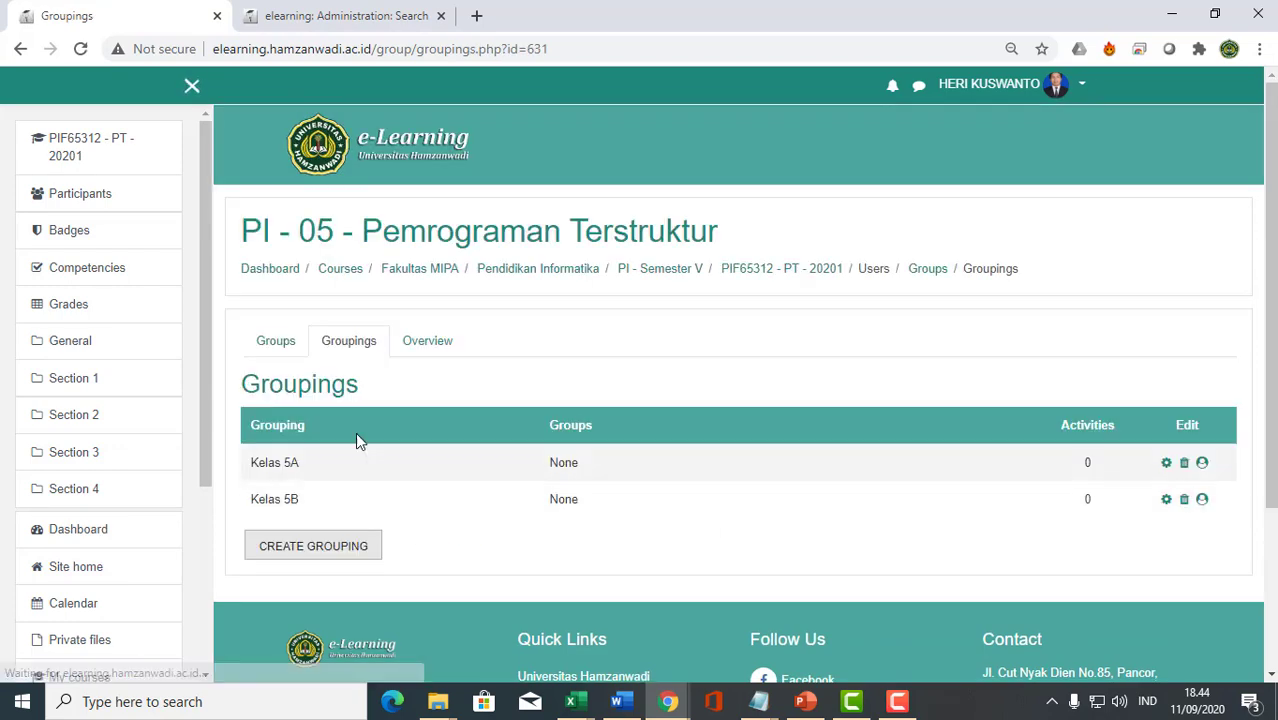
Add the groups Kelompok 1A through Kelompok 6A to the Kelas 5A grouping and return to the groupings list.
scroll(552, 354, down, 2)
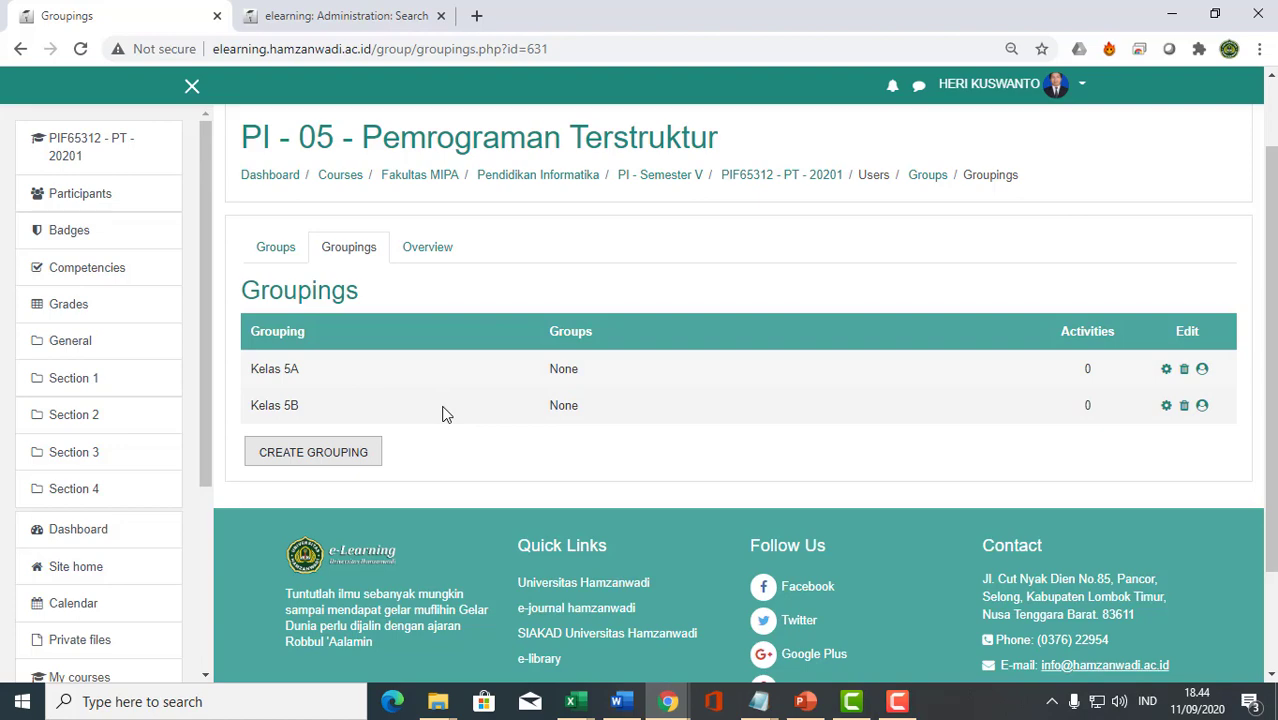
click(1203, 370)
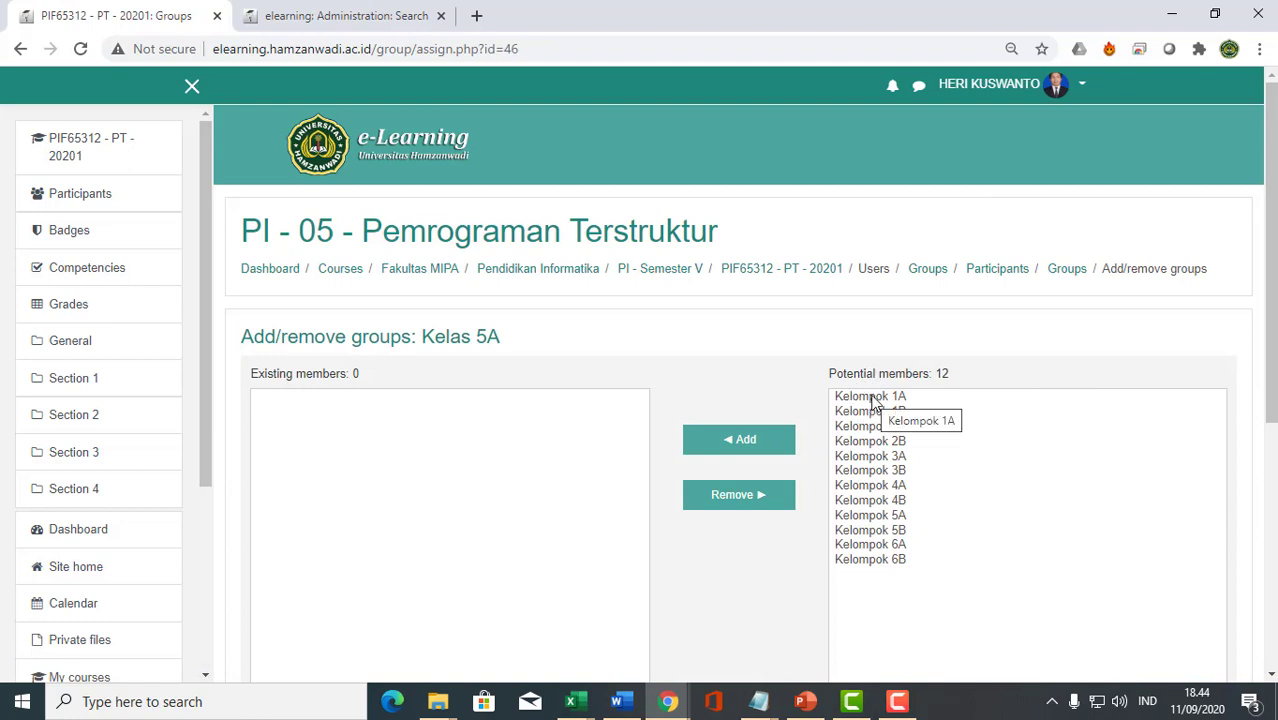
click(873, 397)
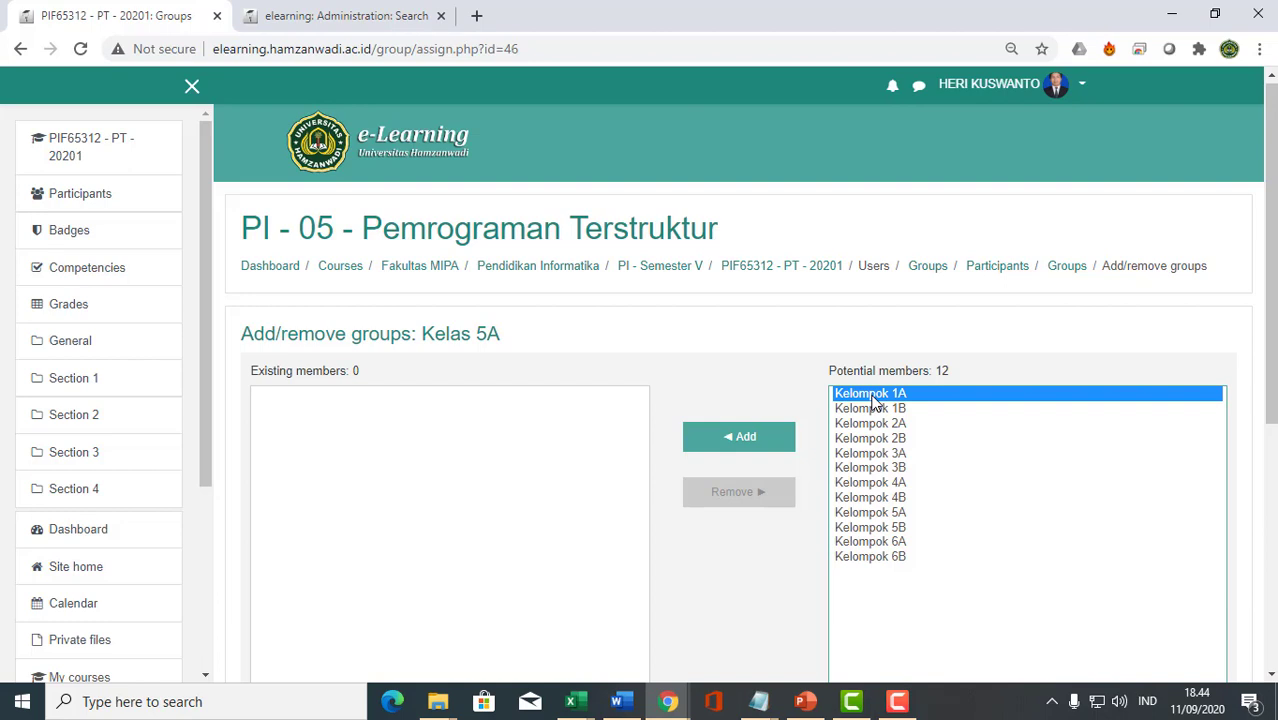
ctrl+click(886, 425)
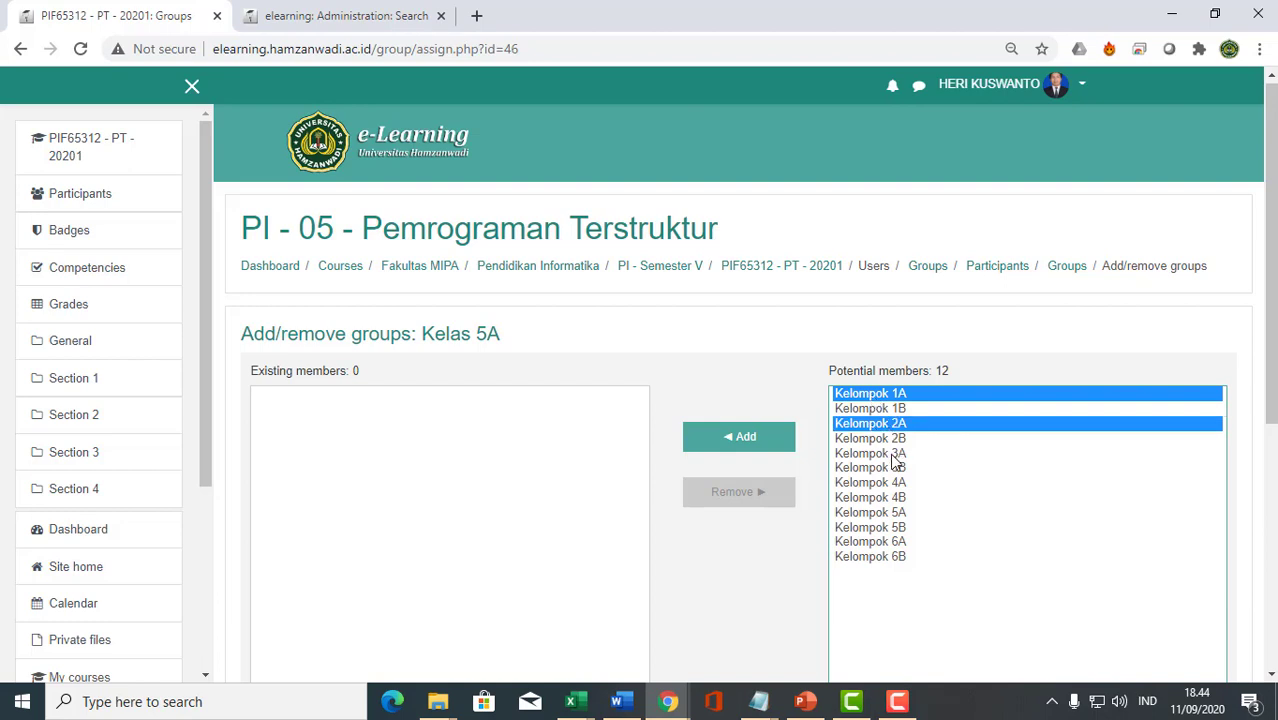
ctrl+click(895, 455)
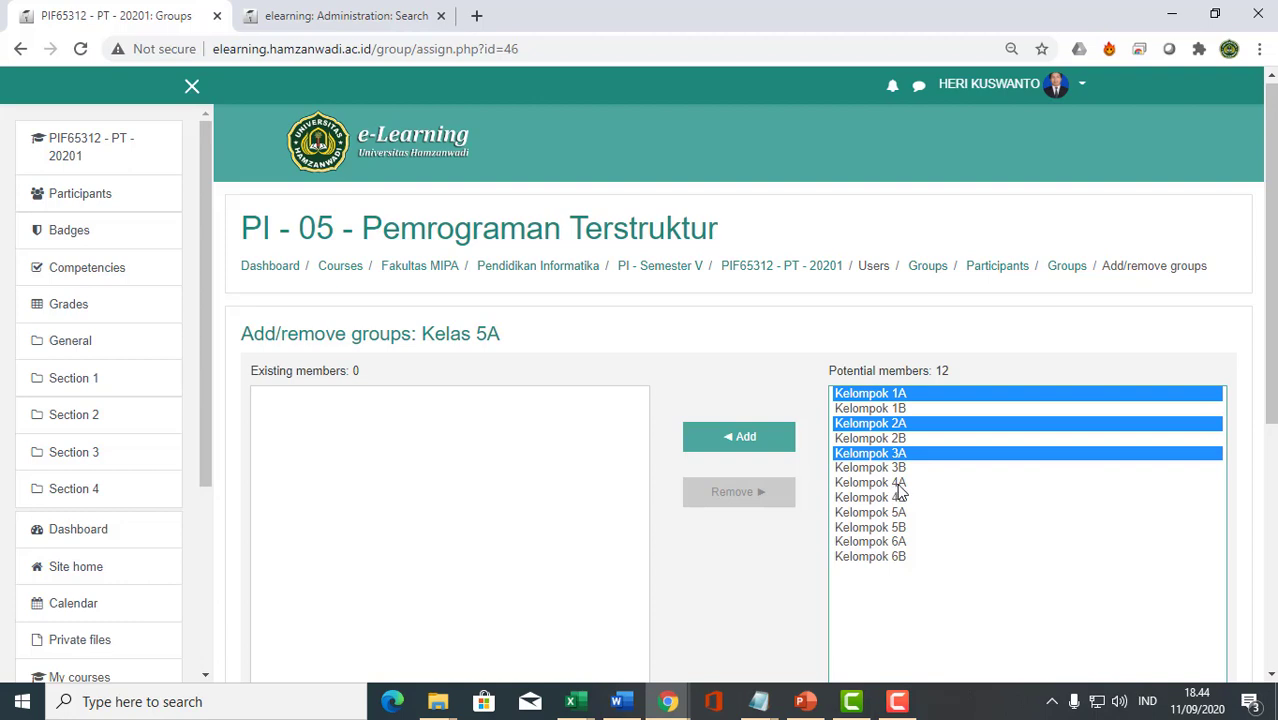
ctrl+click(897, 484)
ctrl+click(898, 514)
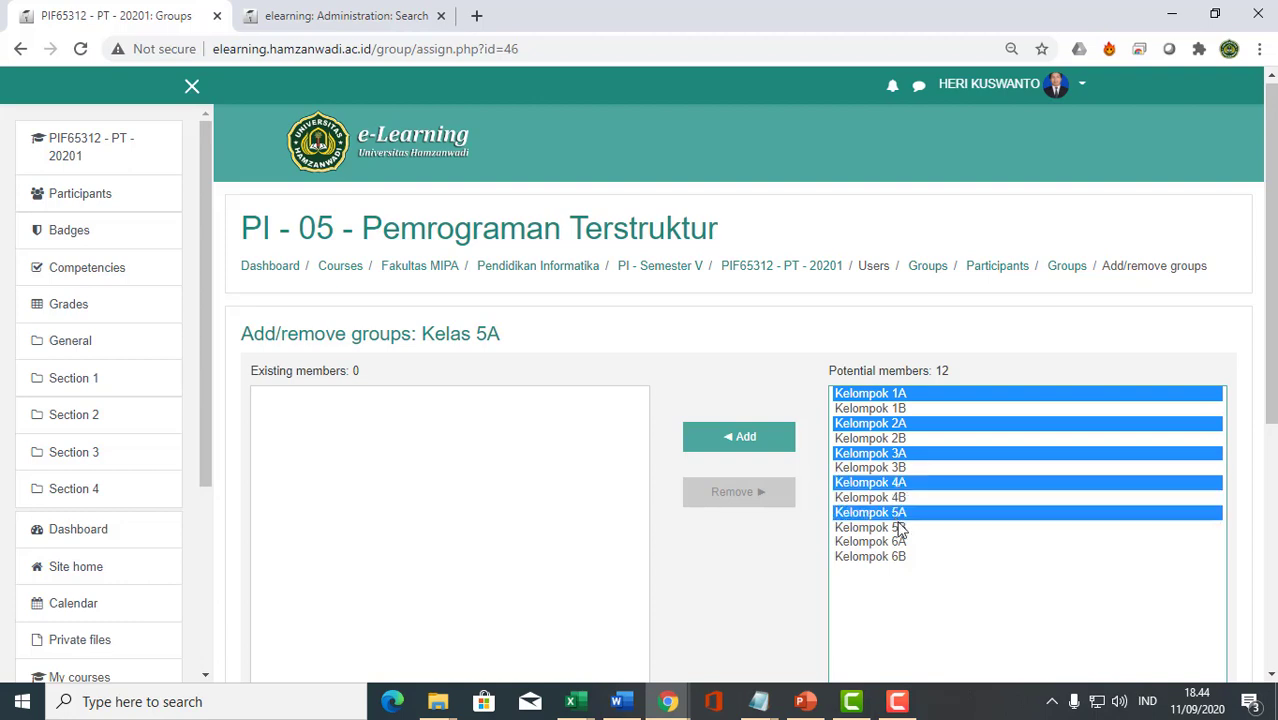
ctrl+click(903, 543)
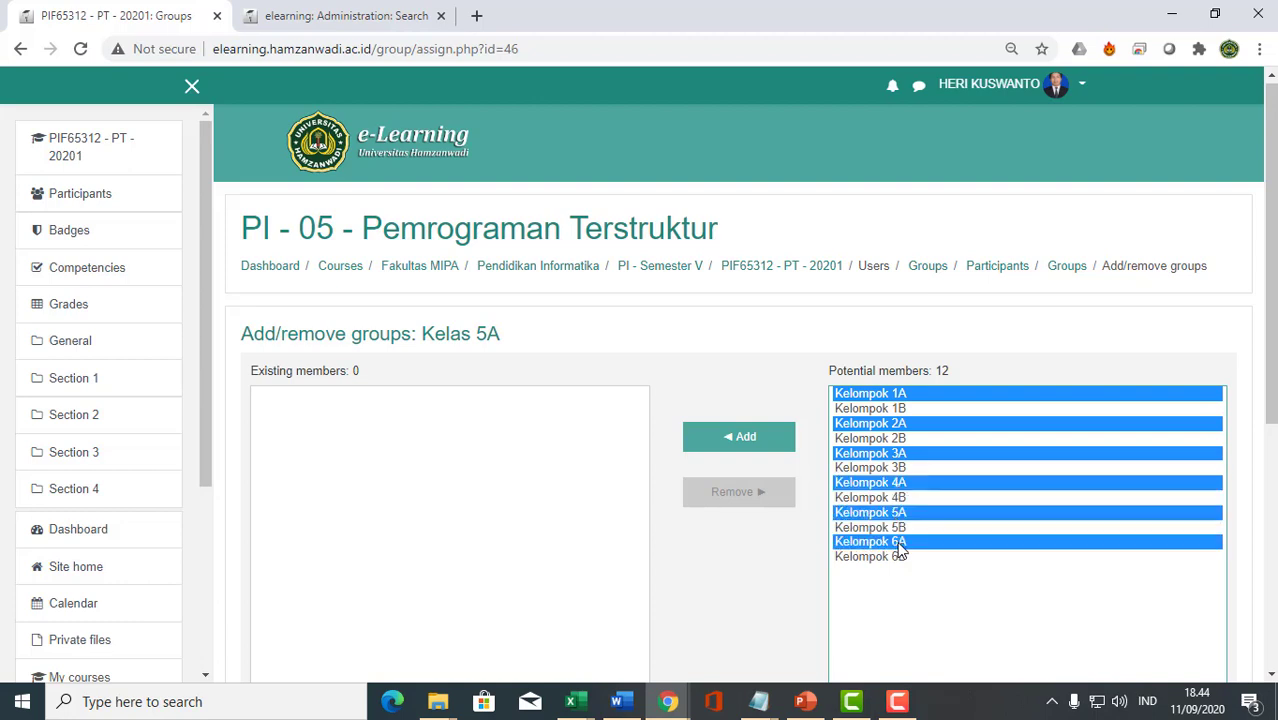
click(729, 449)
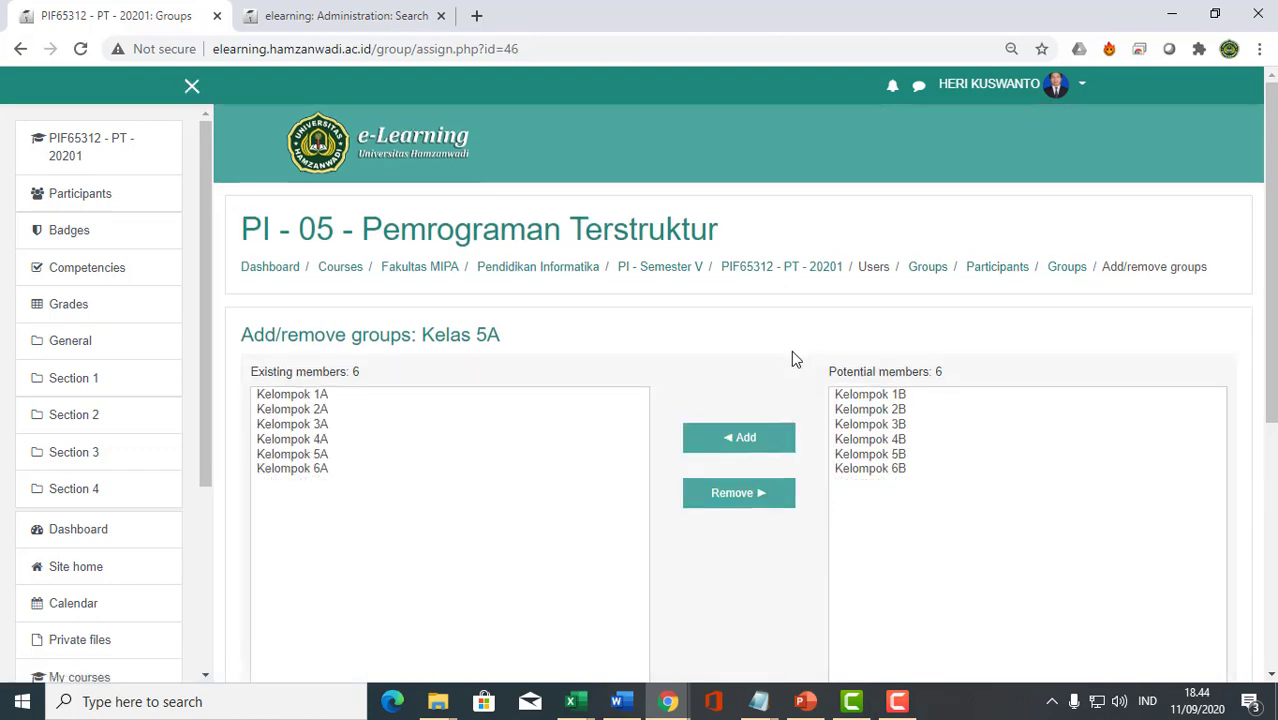
scroll(368, 495, down, 4)
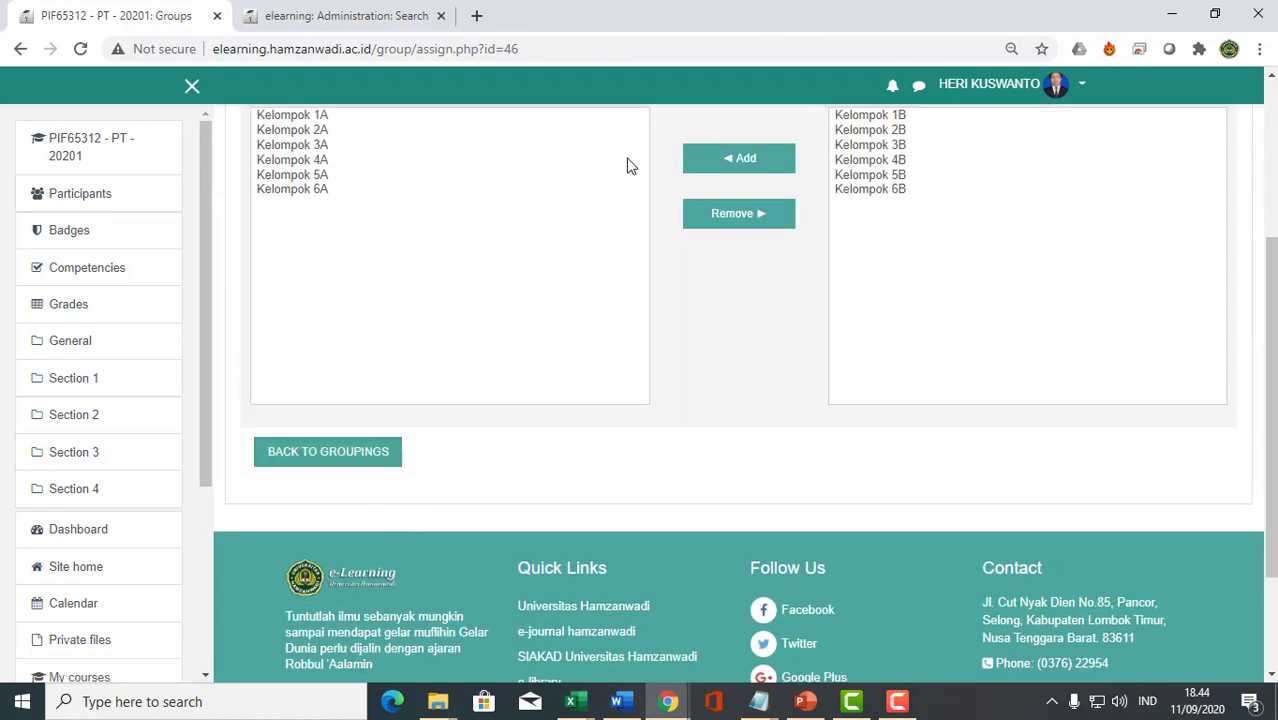
click(340, 455)
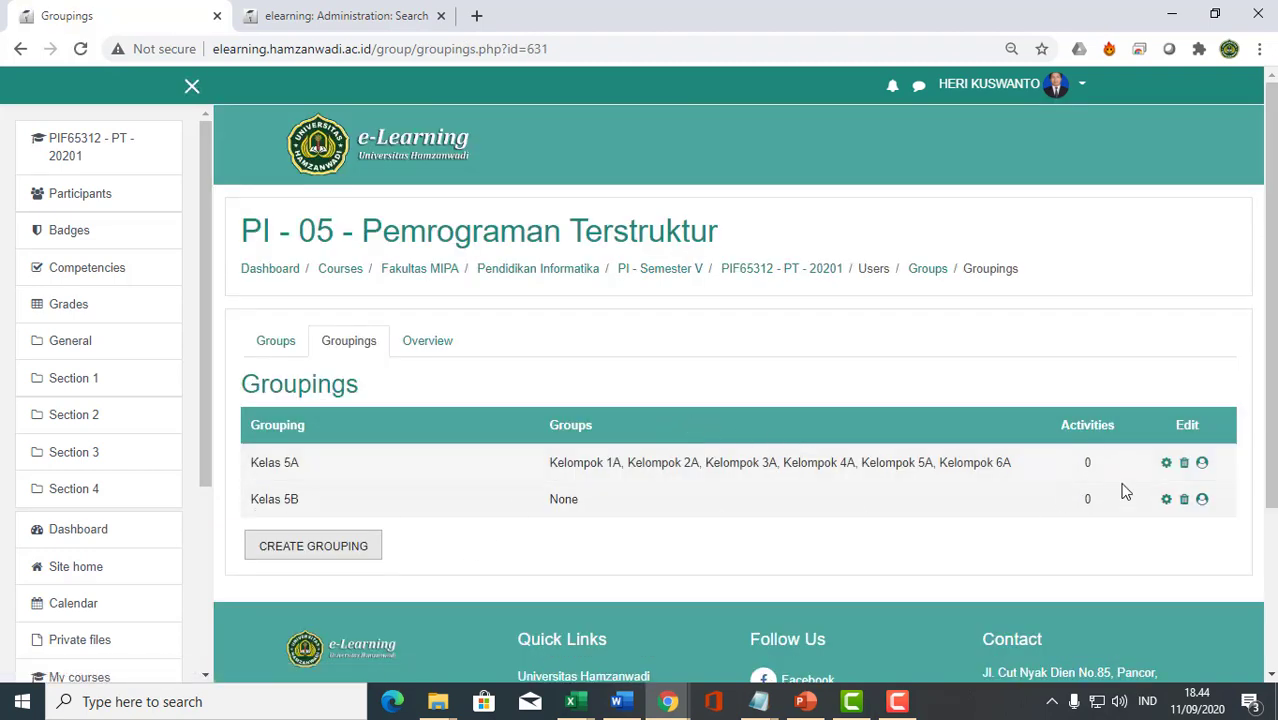
Add the groups Kelompok 1B through Kelompok 6B to the Kelas 5B grouping and return to the groupings list.
click(1202, 502)
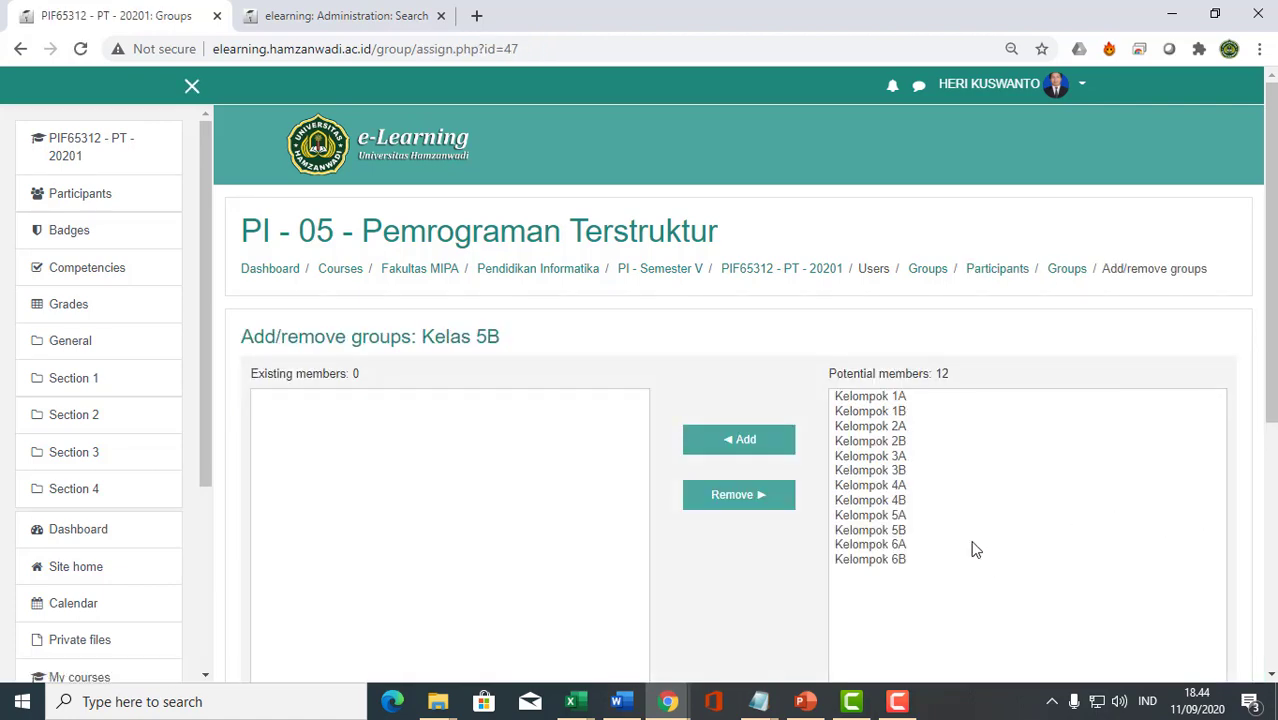
click(899, 412)
ctrl+click(903, 439)
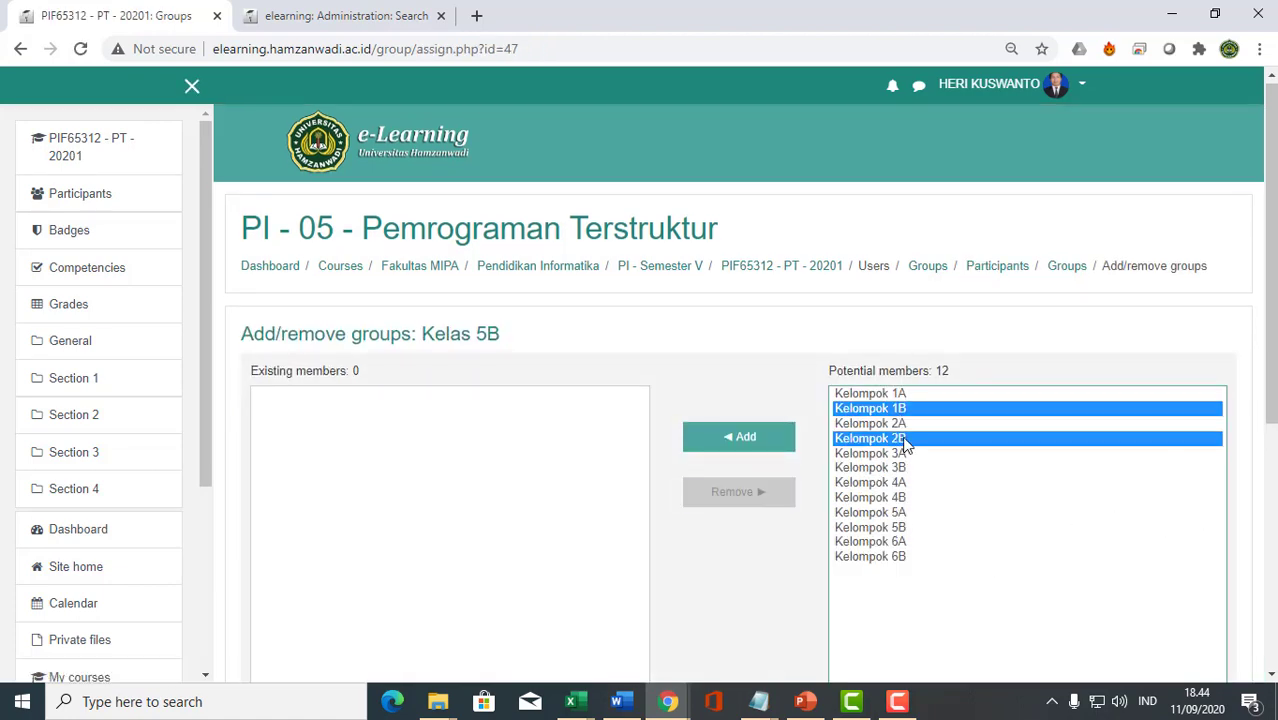
ctrl+click(906, 466)
ctrl+click(910, 497)
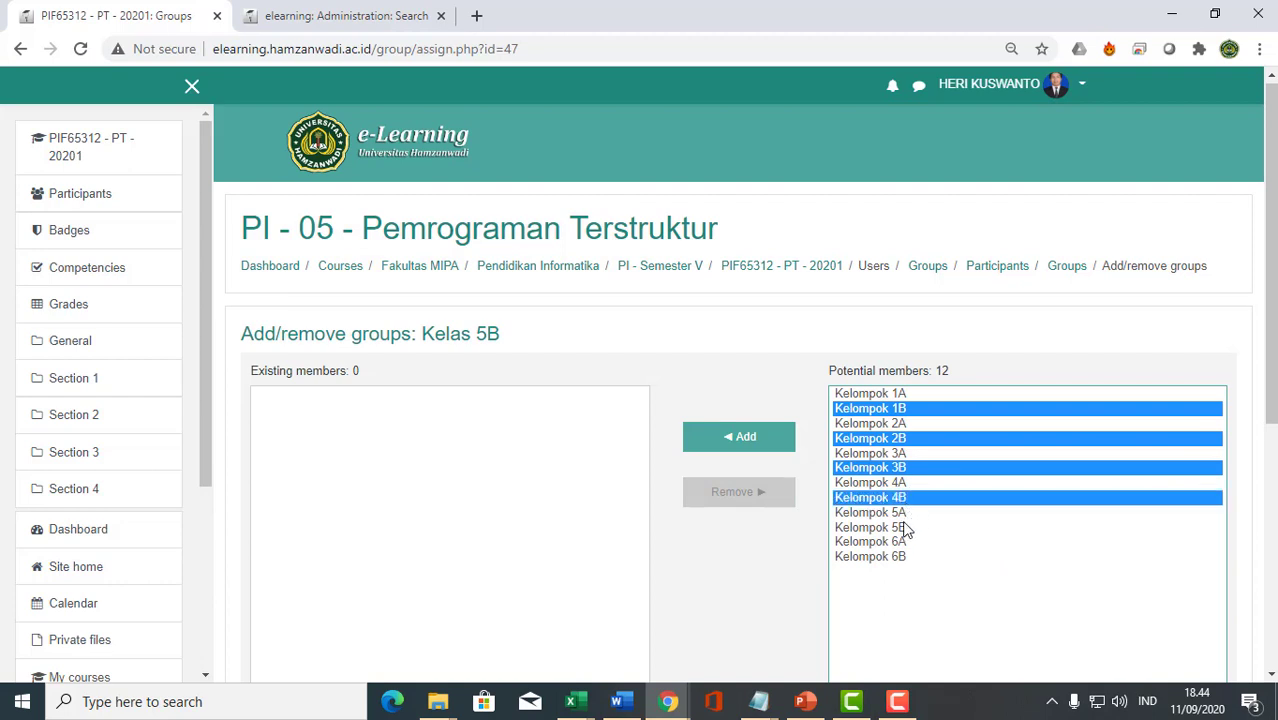
ctrl+click(901, 528)
ctrl+click(897, 560)
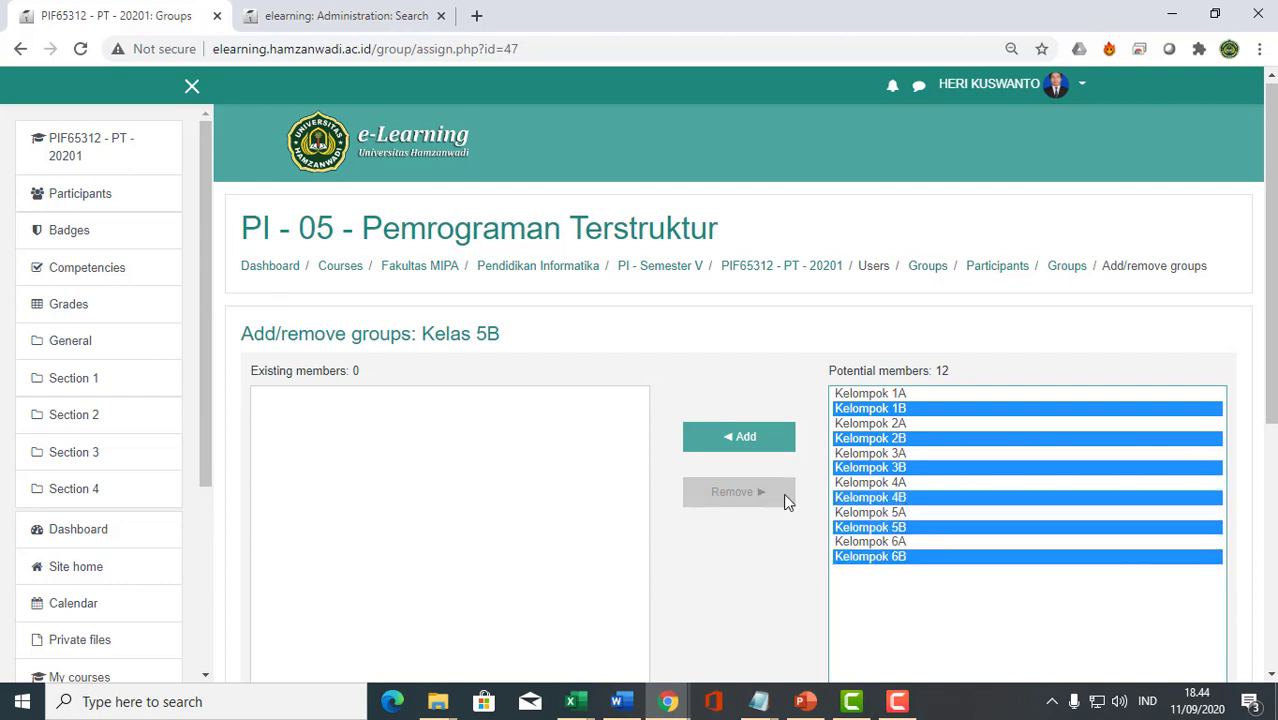
click(741, 437)
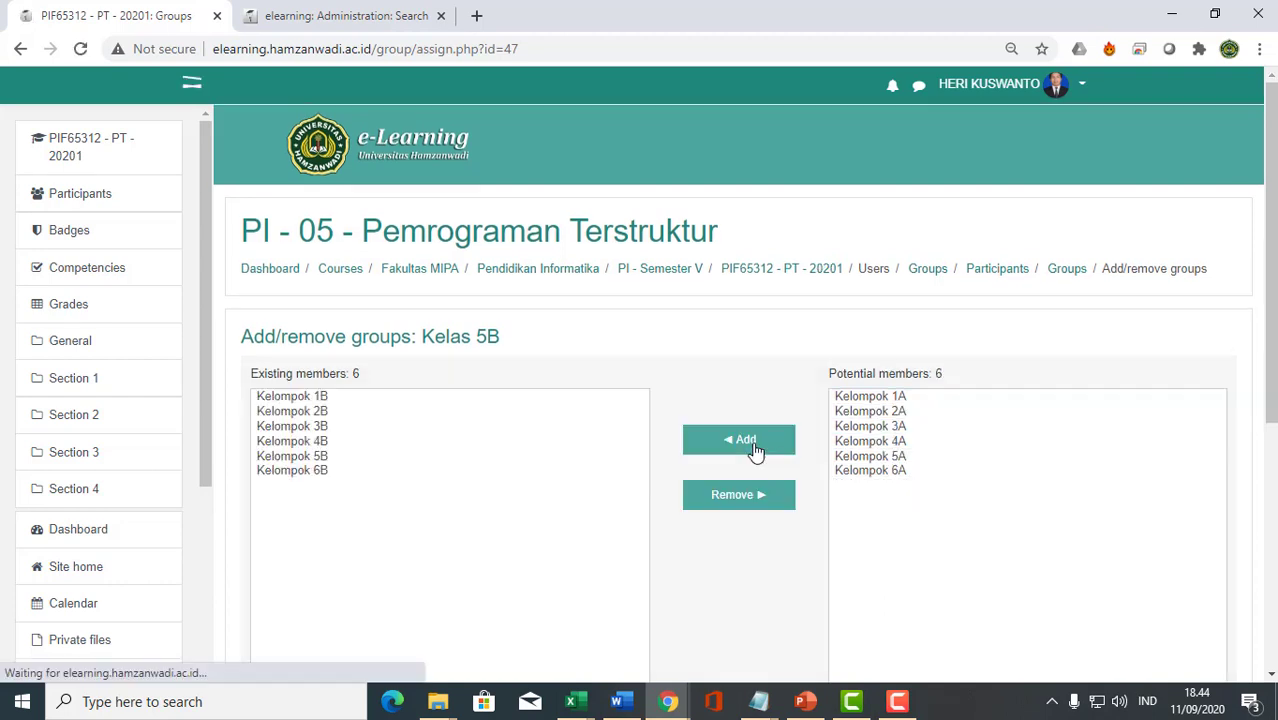
scroll(957, 342, down, 4)
click(337, 364)
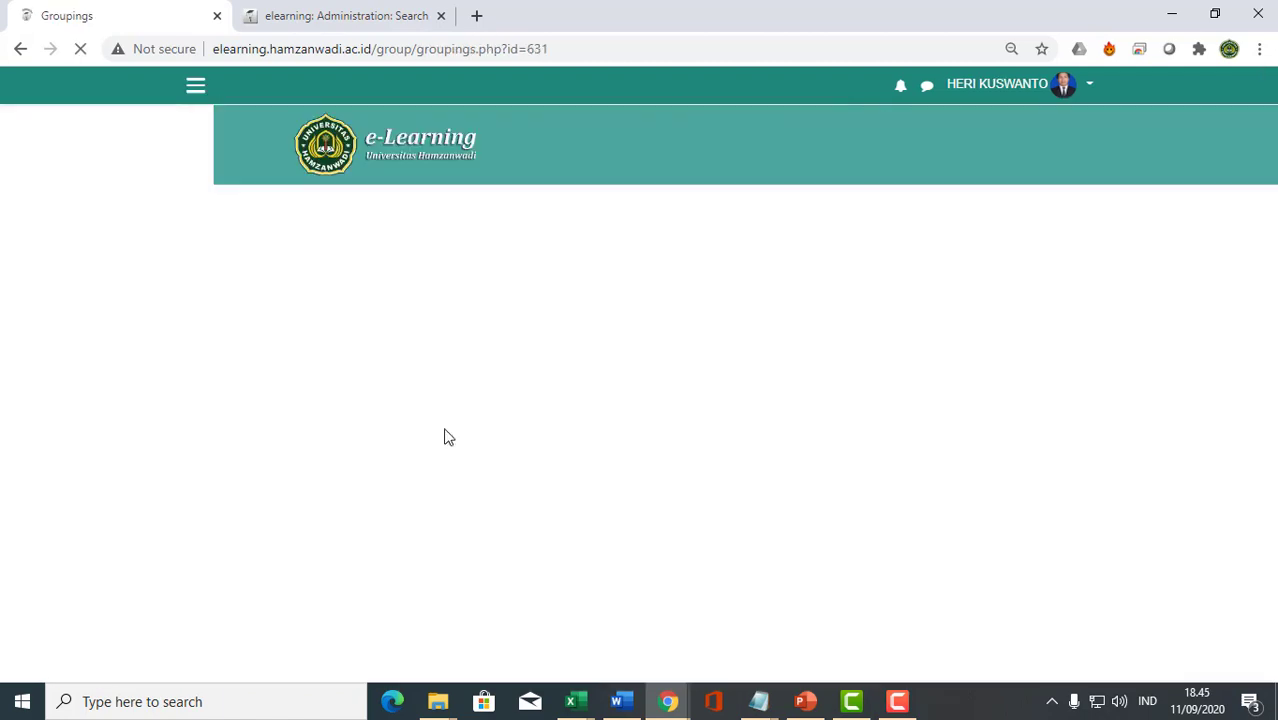
Review the groups assigned to both class groupings and compare them with the Langkah 2.1 outline in Notepad.
scroll(746, 415, down, 2)
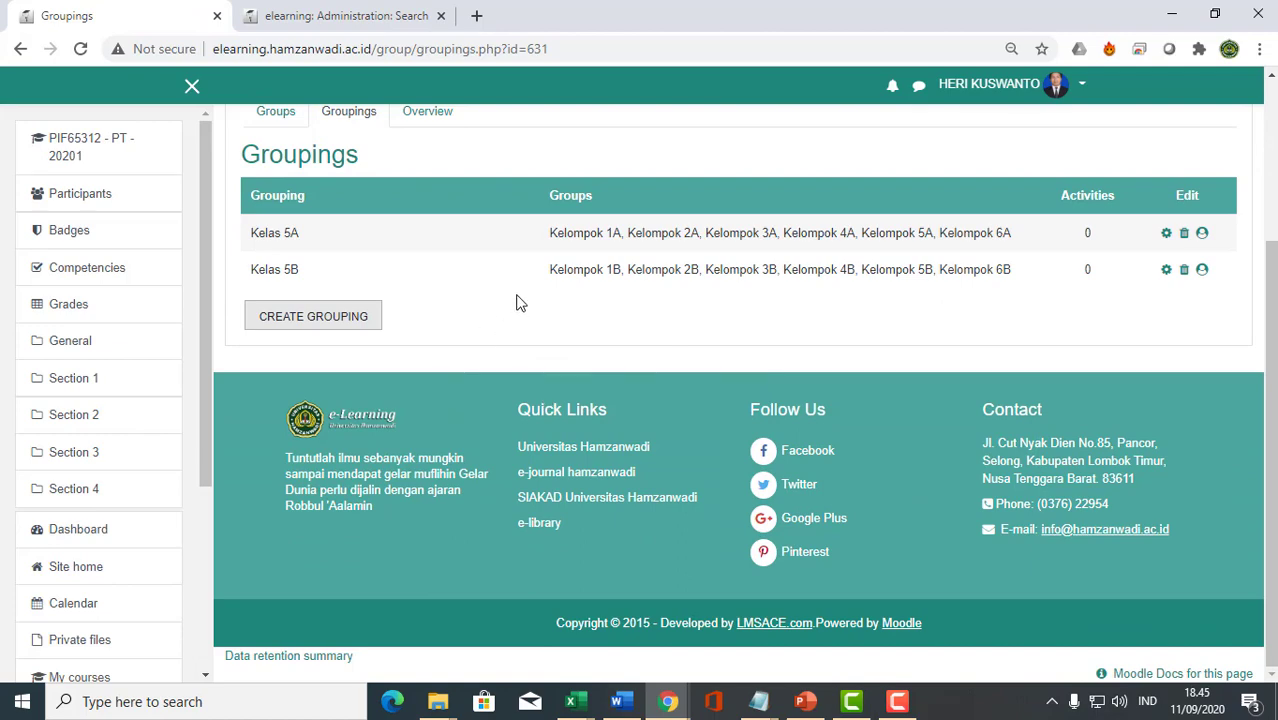
scroll(590, 265, up, 2)
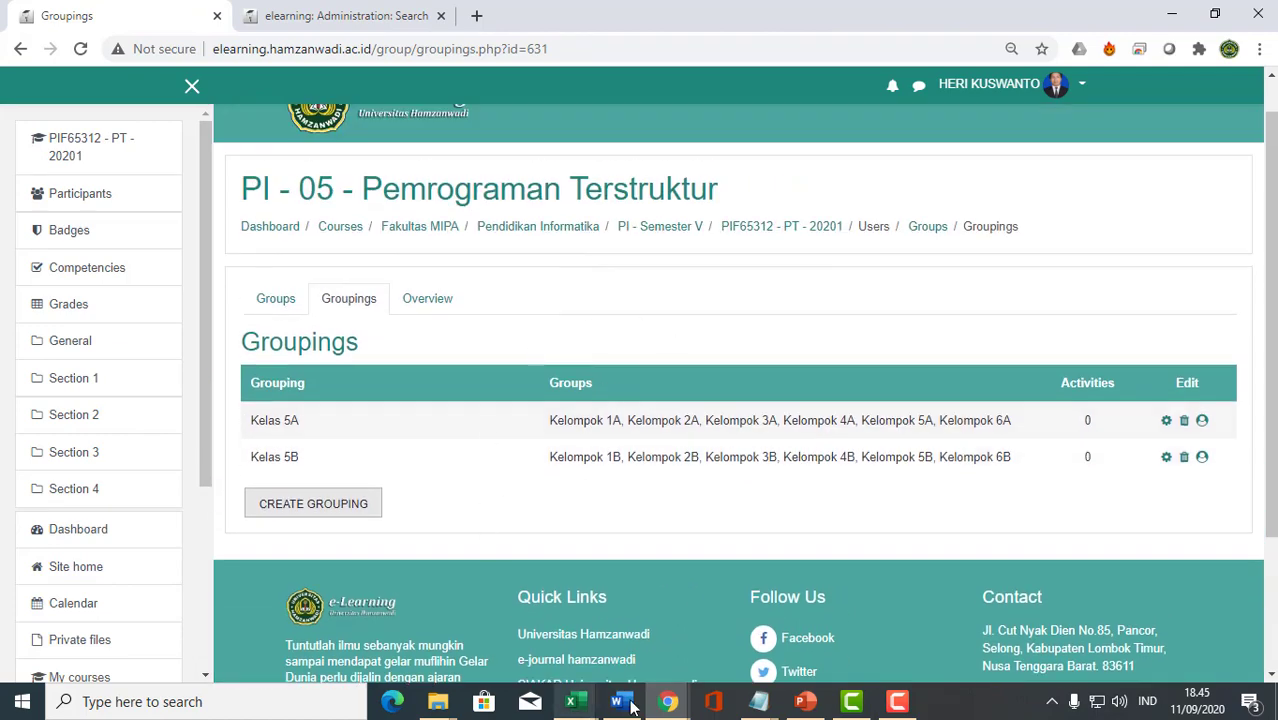
click(759, 701)
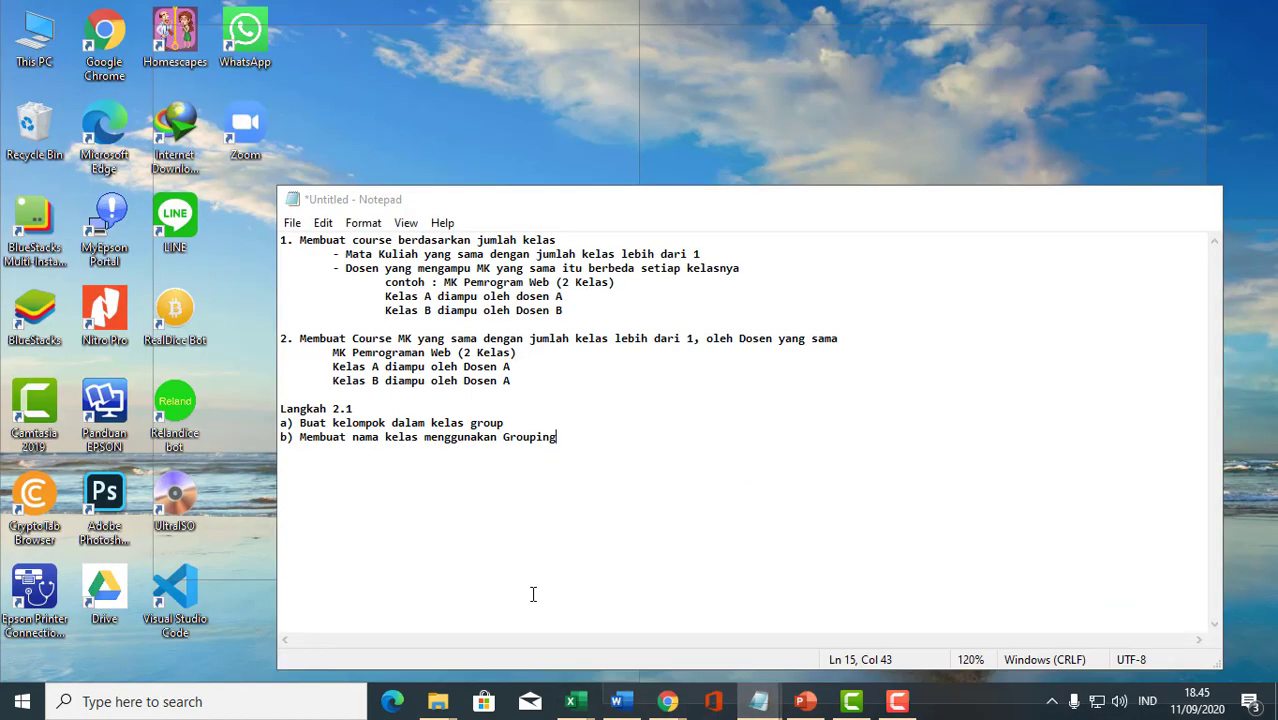
click(531, 594)
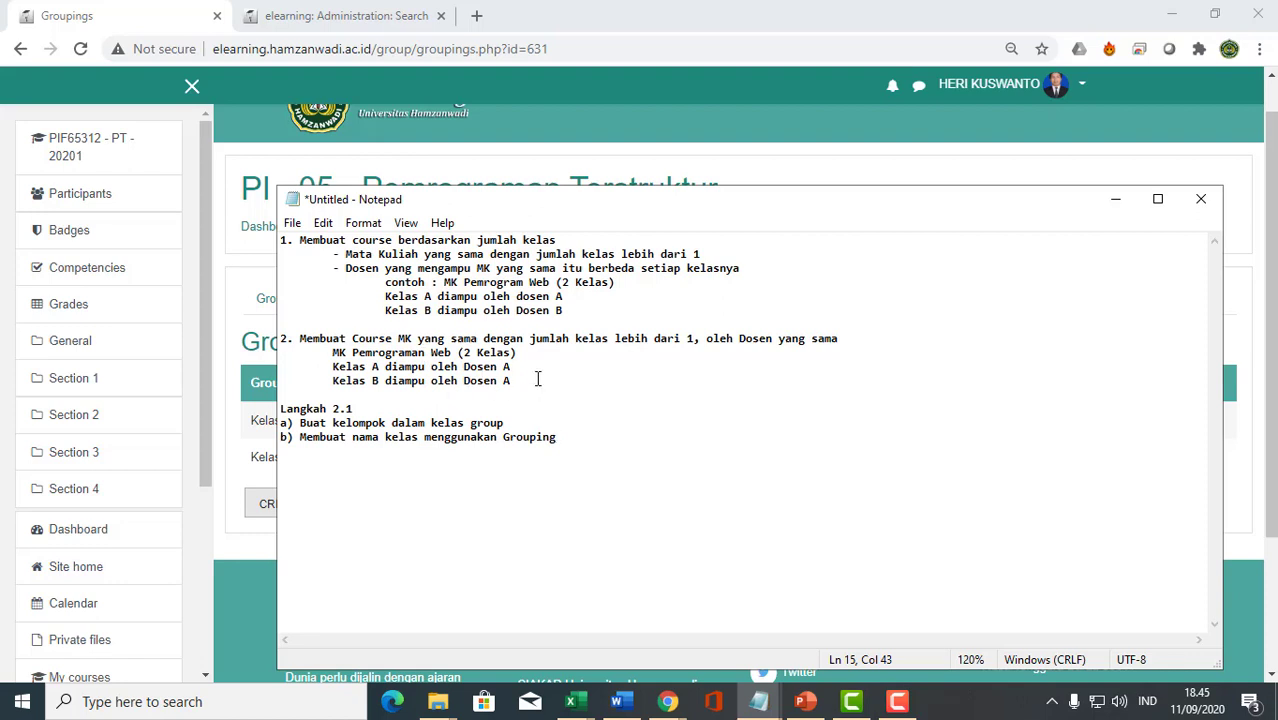
Open the Pemrograman Web category in course and category management and review its separate Kelas A and Kelas B courses.
click(314, 14)
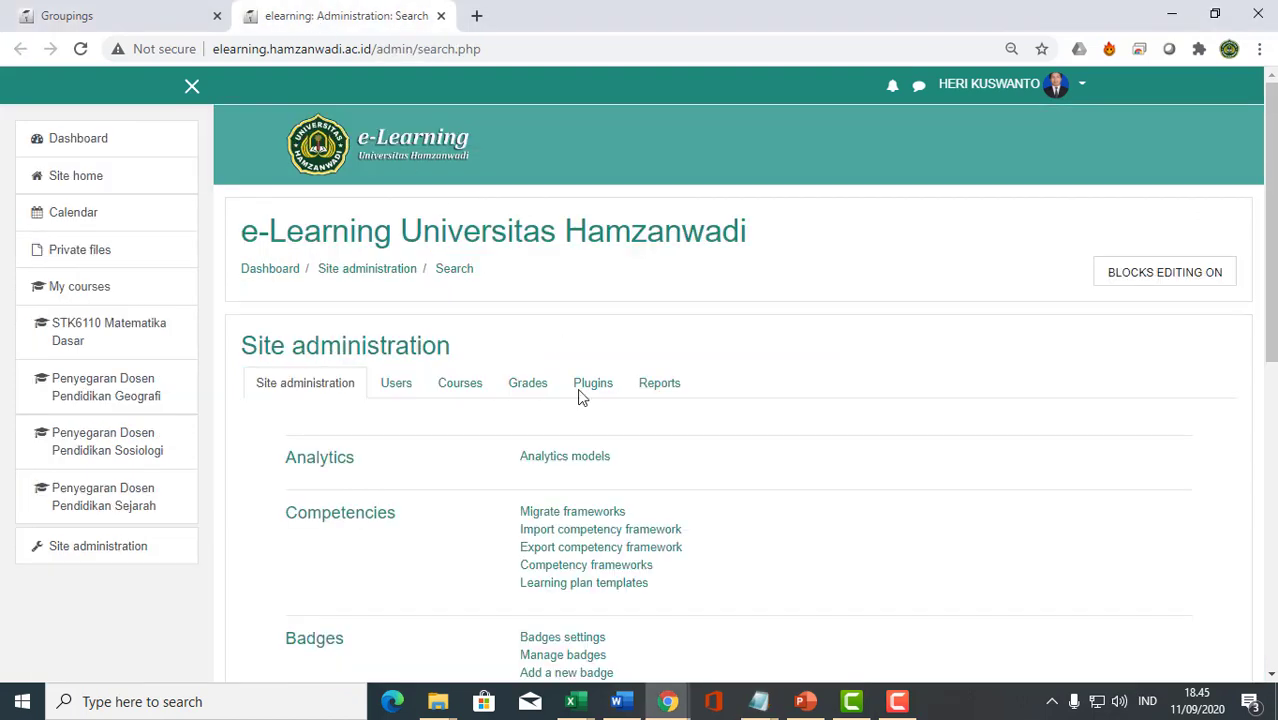
click(468, 389)
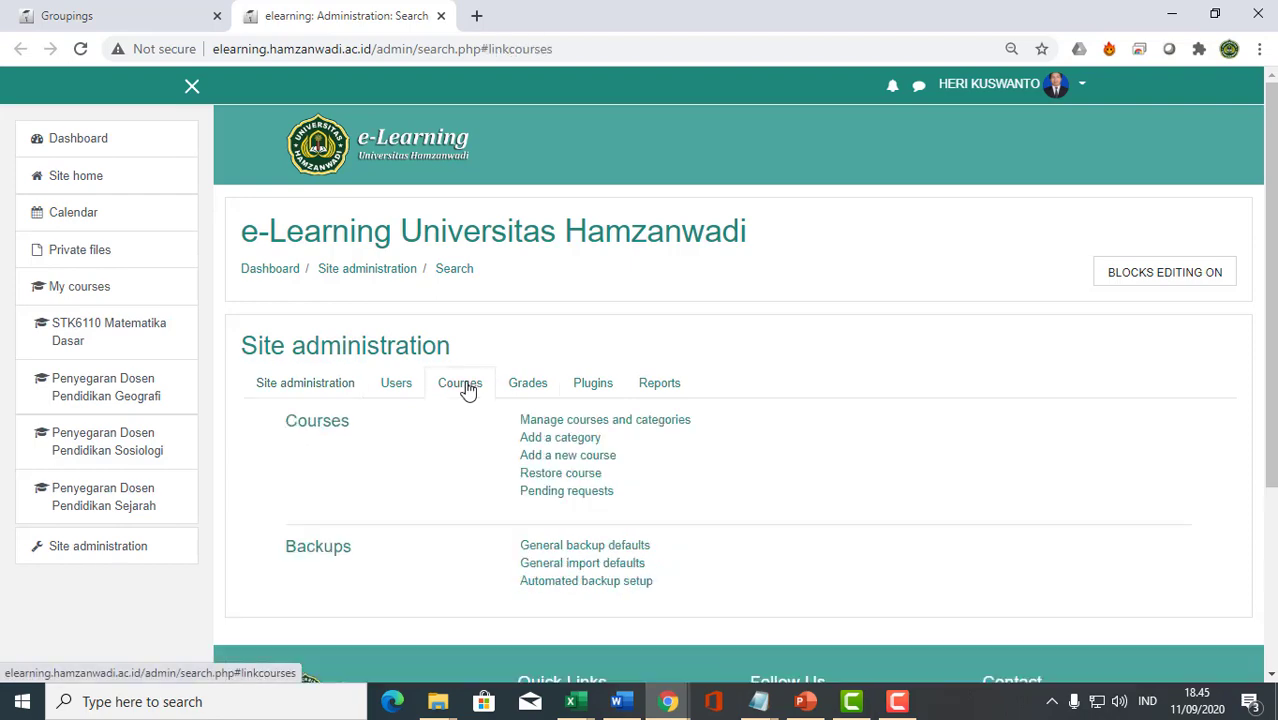
click(582, 420)
scroll(627, 434, down, 5)
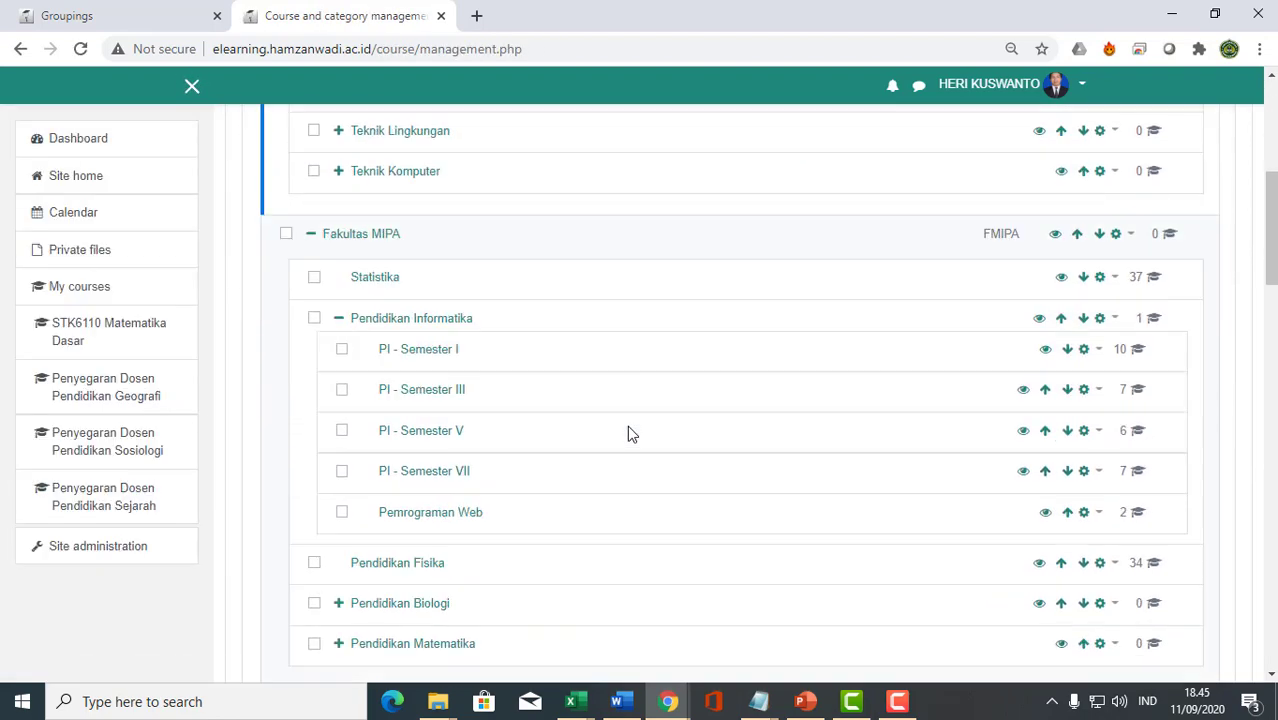
click(403, 437)
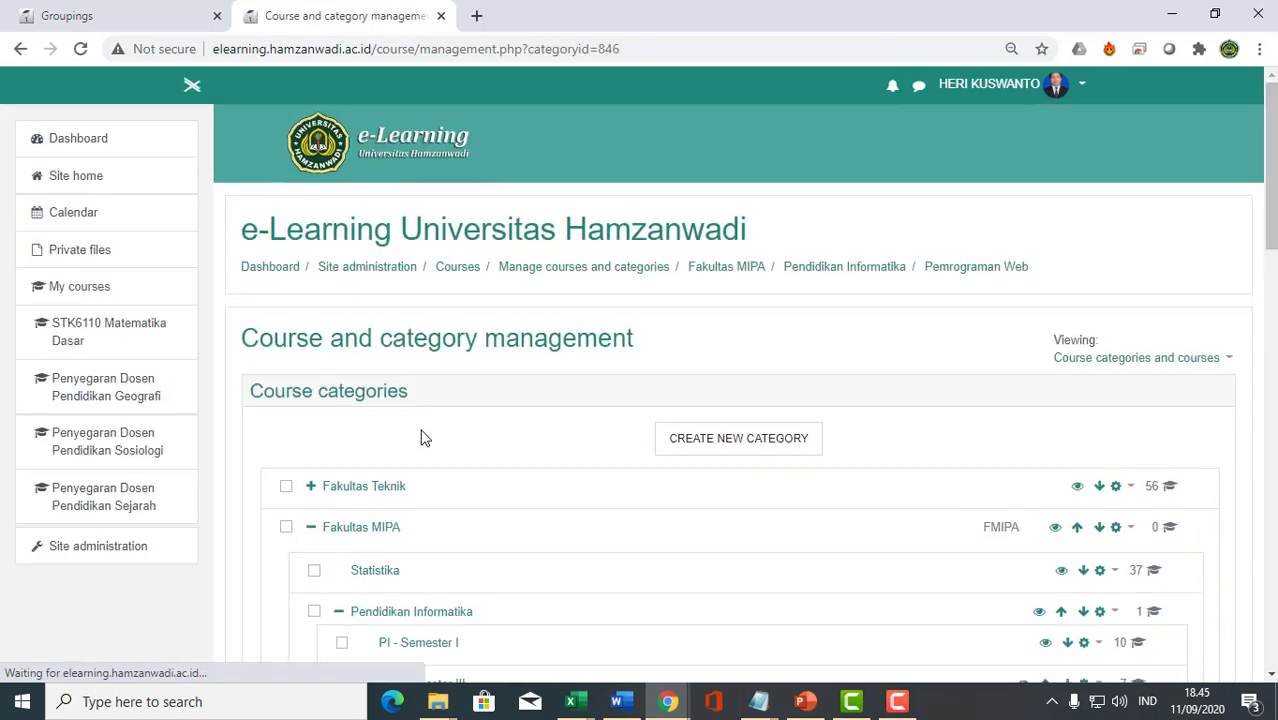
scroll(422, 435, down, 7)
scroll(424, 440, down, 5)
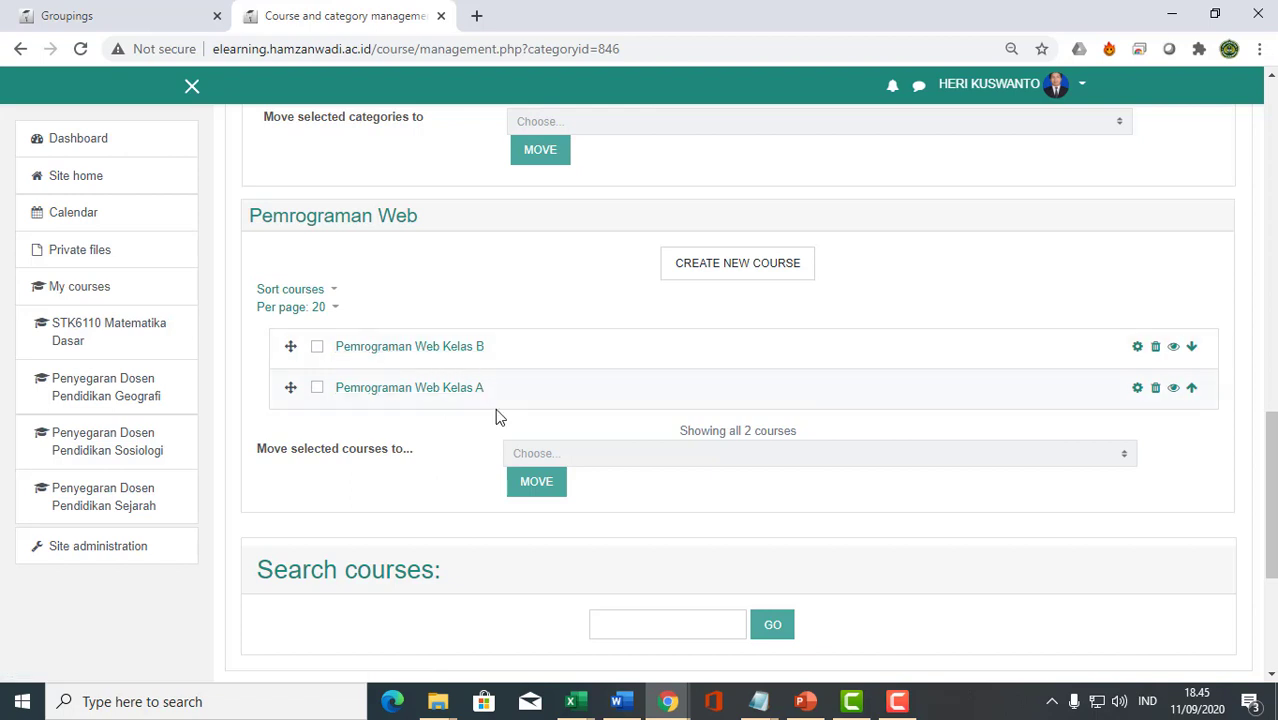
scroll(480, 425, up, 2)
Return to the PI - 05 - Pemrograman Terstruktur course's main page and look through its sections.
click(108, 20)
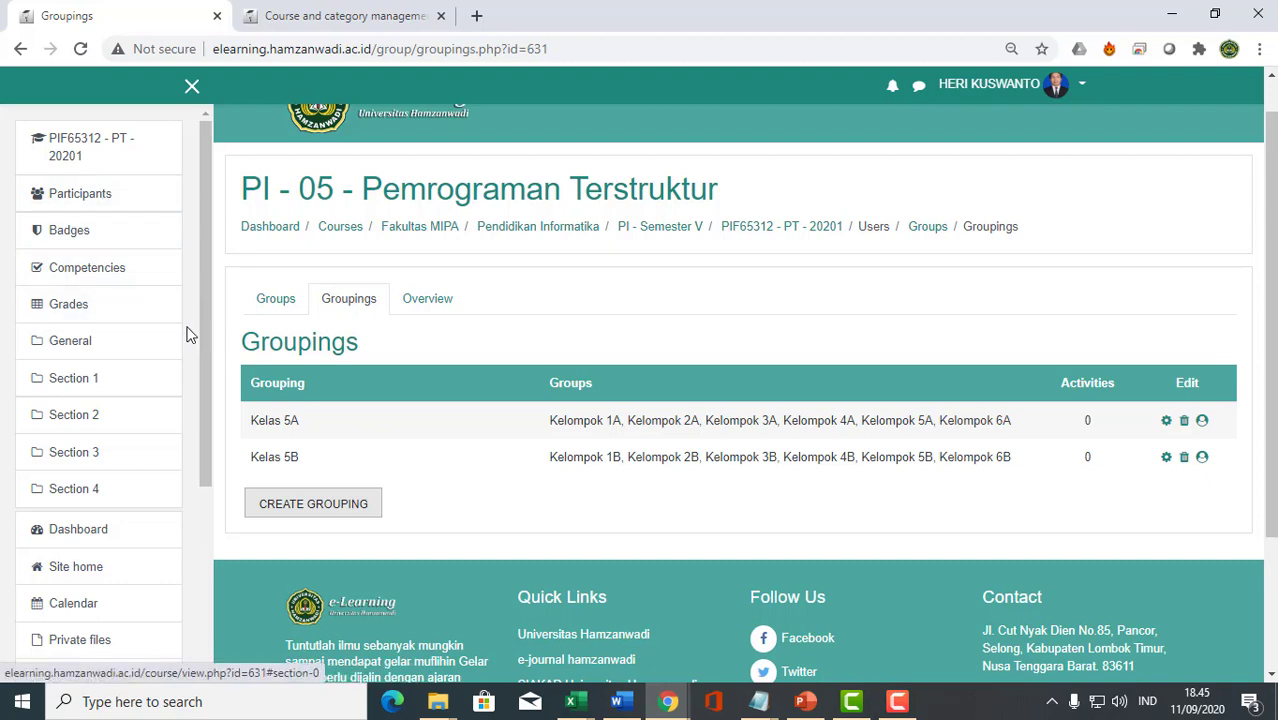
click(80, 155)
scroll(507, 289, down, 3)
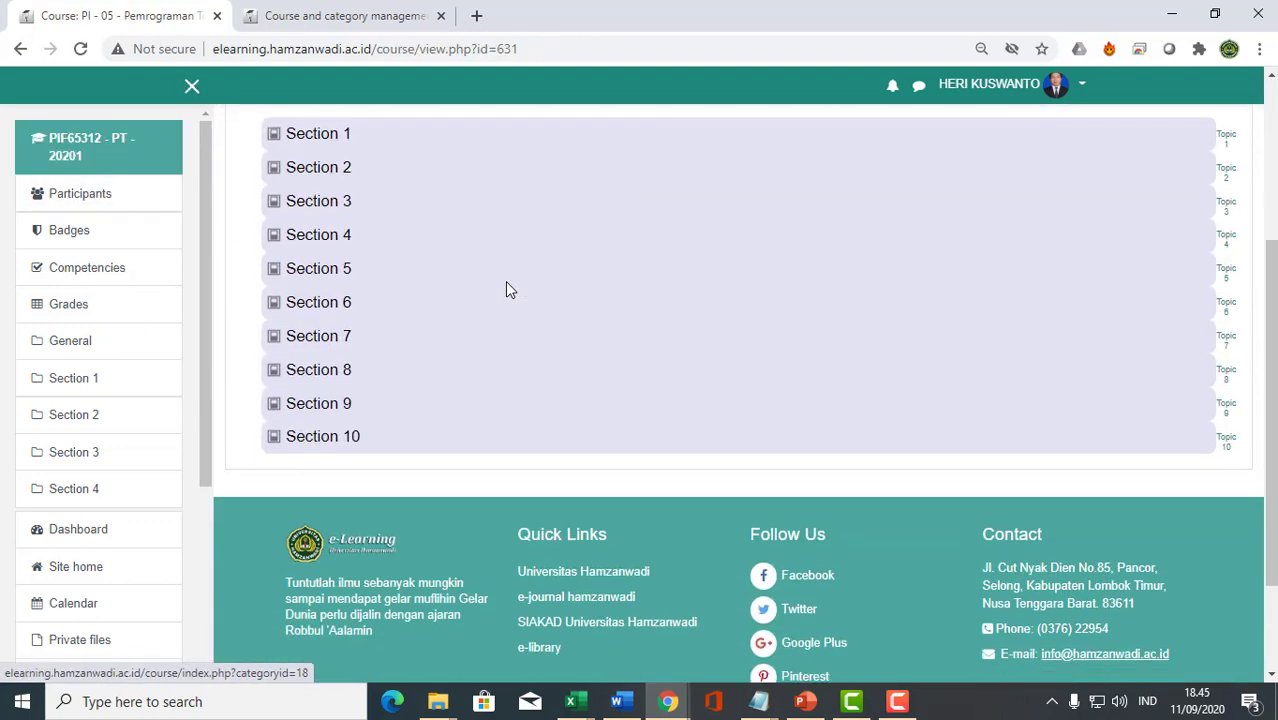
scroll(507, 290, down, 1)
scroll(551, 308, up, 4)
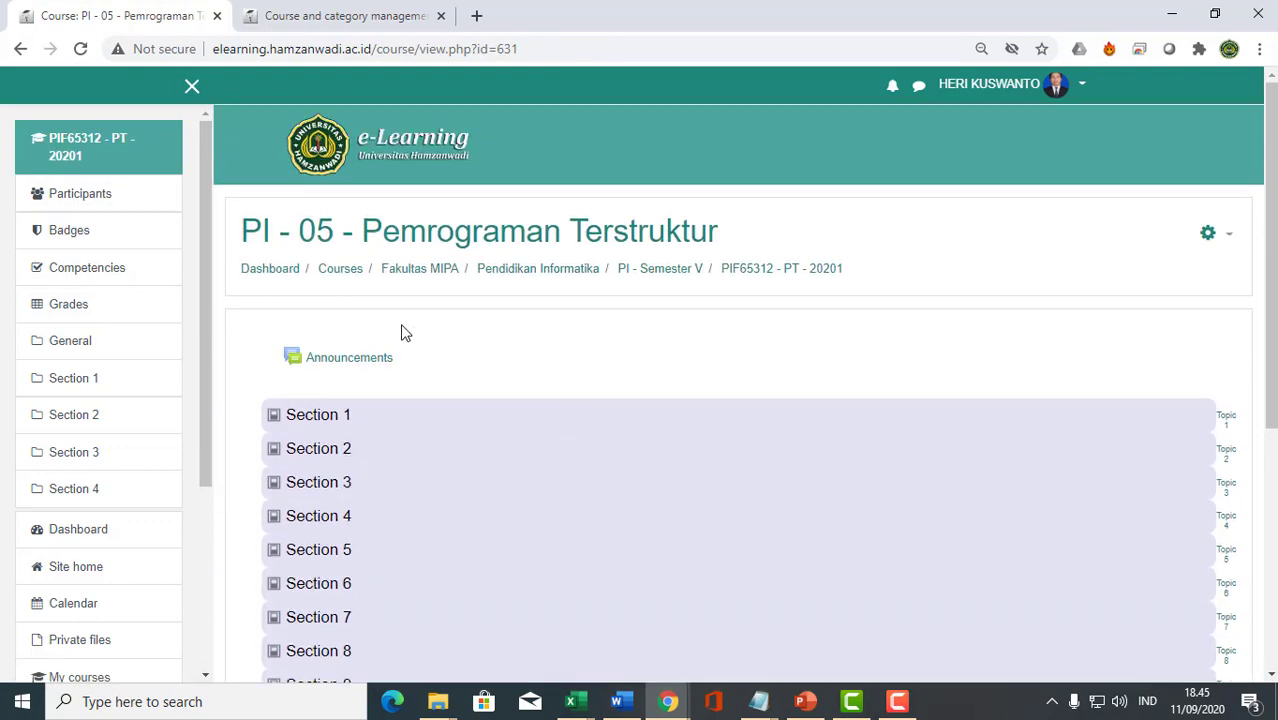